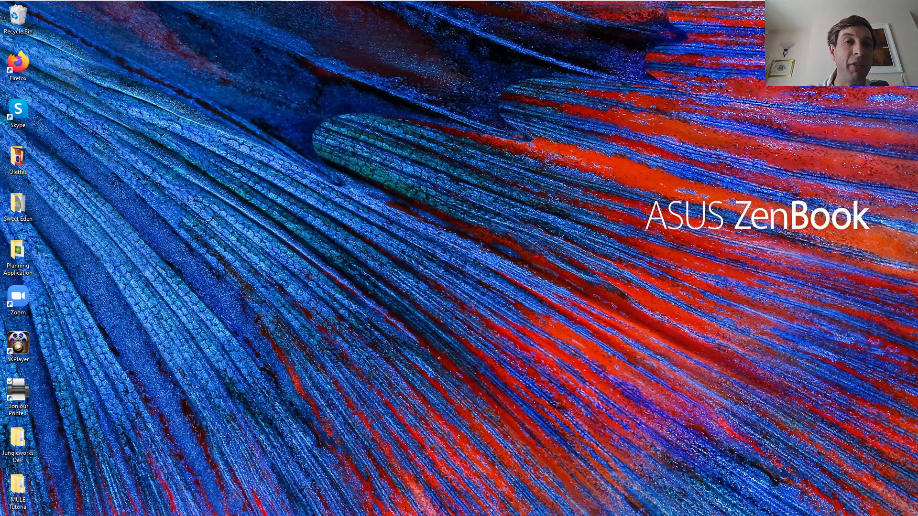
mouse_move(218, 1)
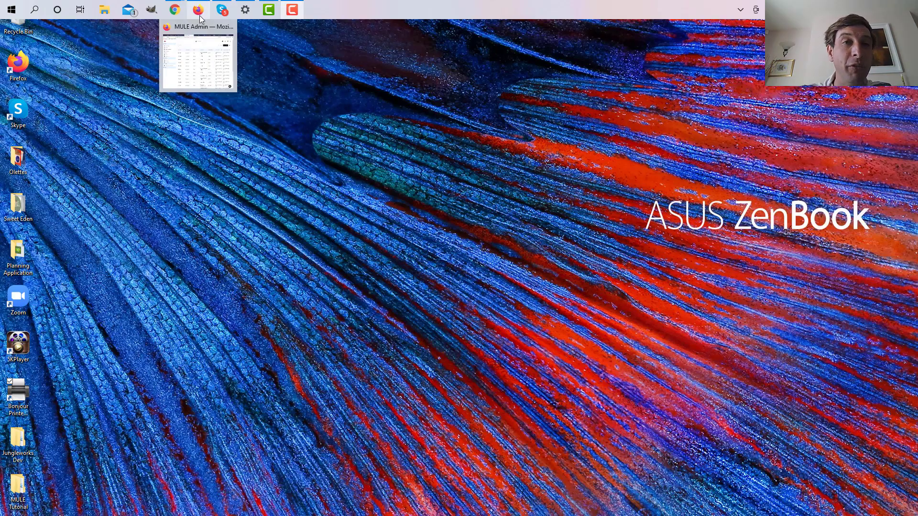
left_click(207, 37)
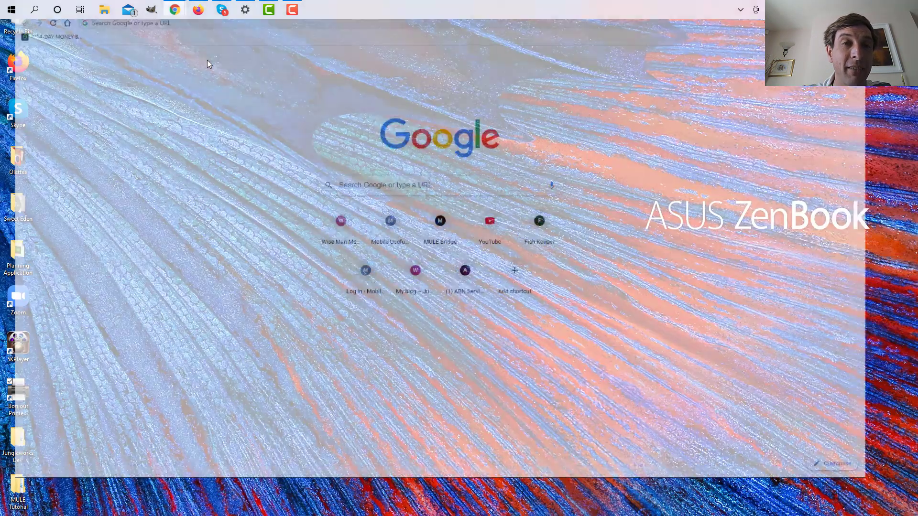
left_click(122, 23)
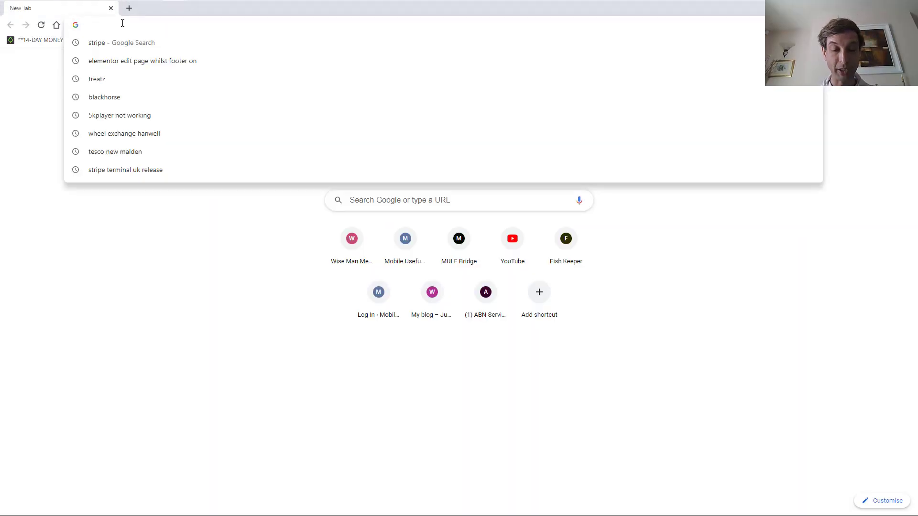
type("www.bui")
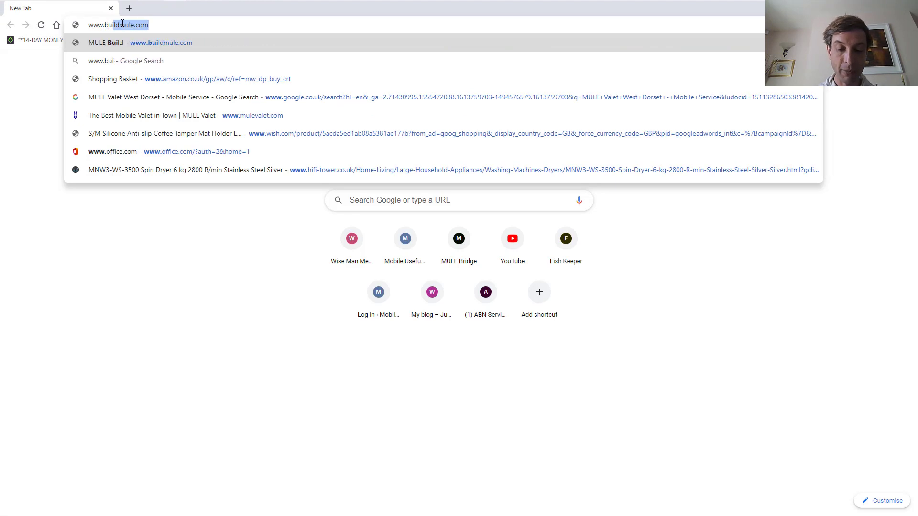
type("ldmule.com")
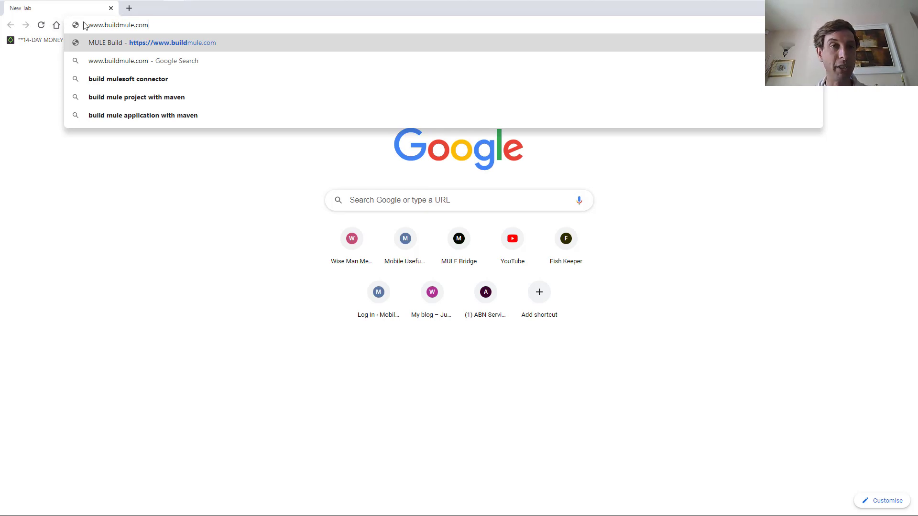
key("Return")
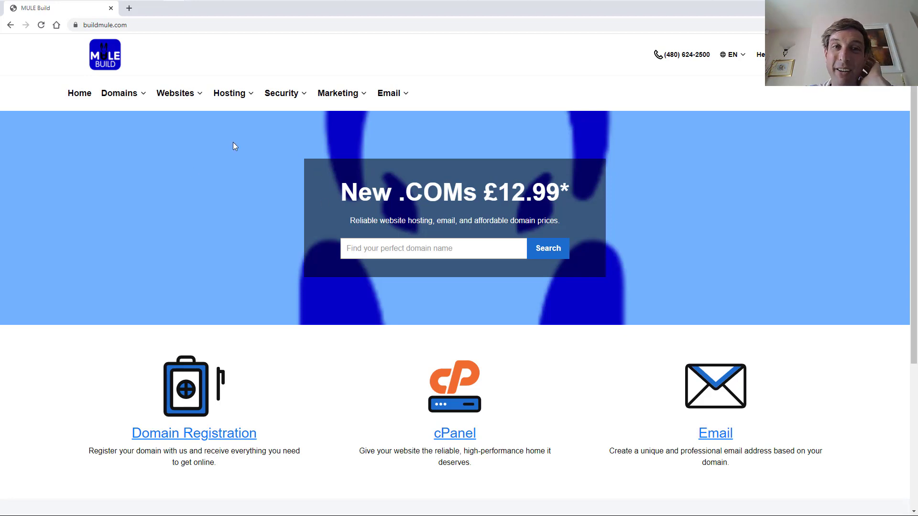
Check whether muledev.com is available and accept the cookie notice
left_click(359, 250)
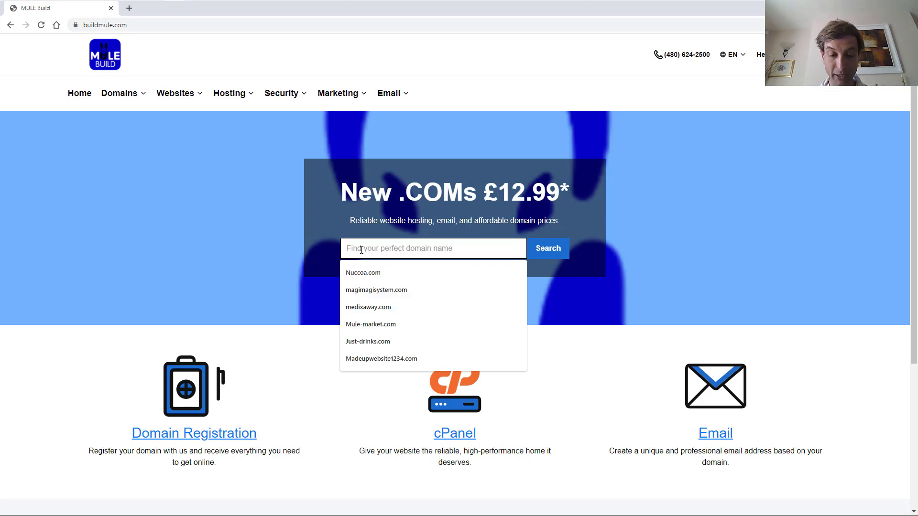
type("muledev.")
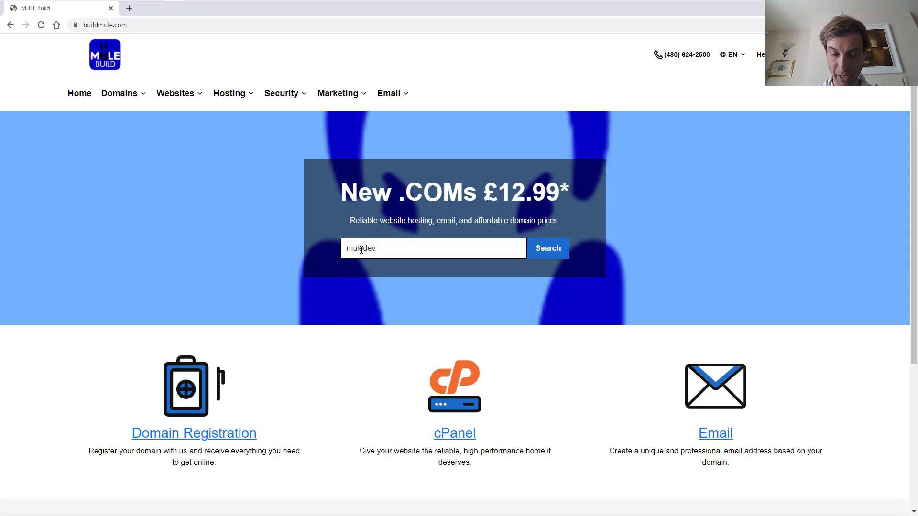
type("com")
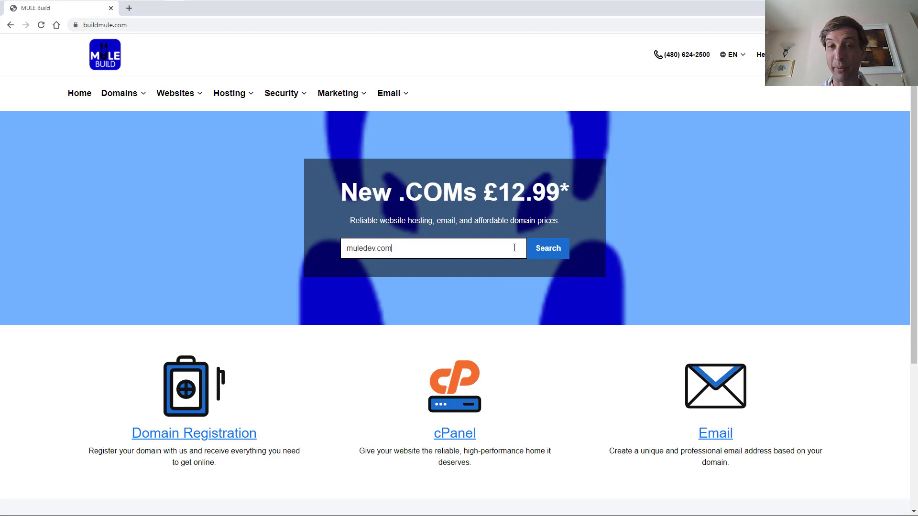
key("Return")
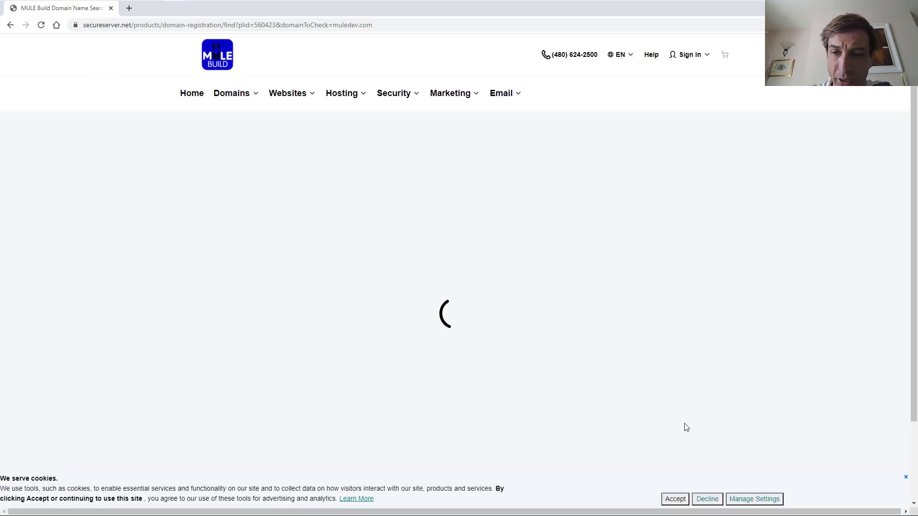
left_click(674, 498)
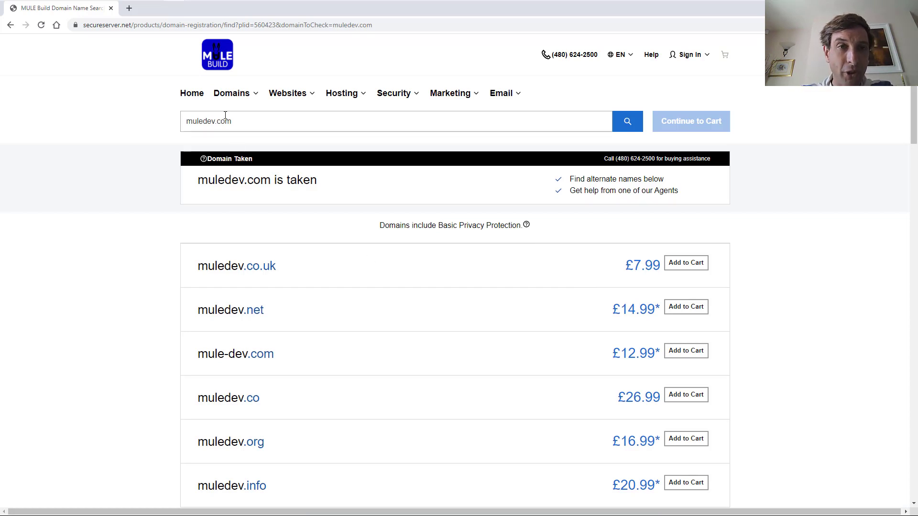
Search muledevelop.com instead and add it to the cart at £12.99
left_click(213, 122)
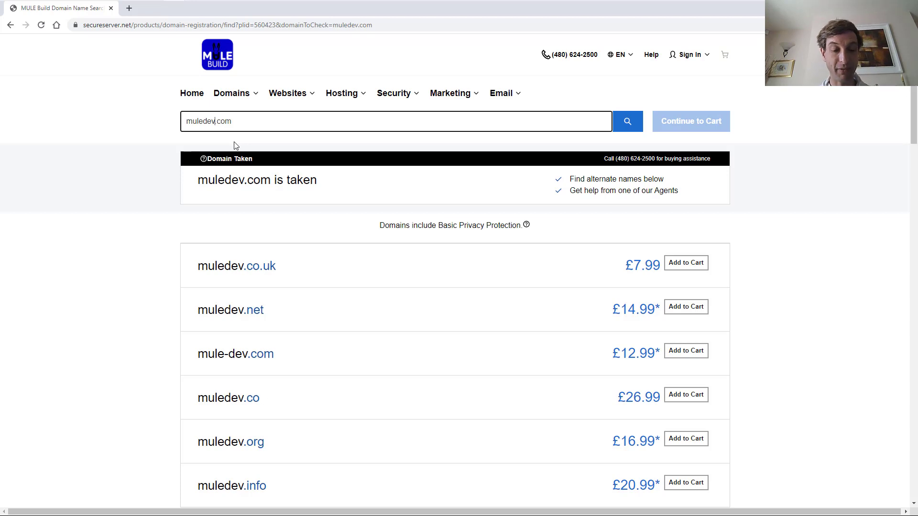
type("elop")
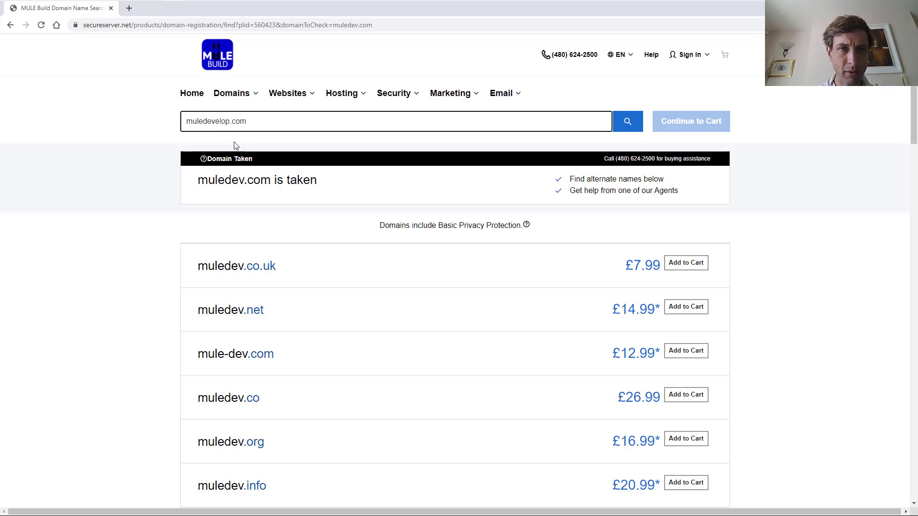
key("Return")
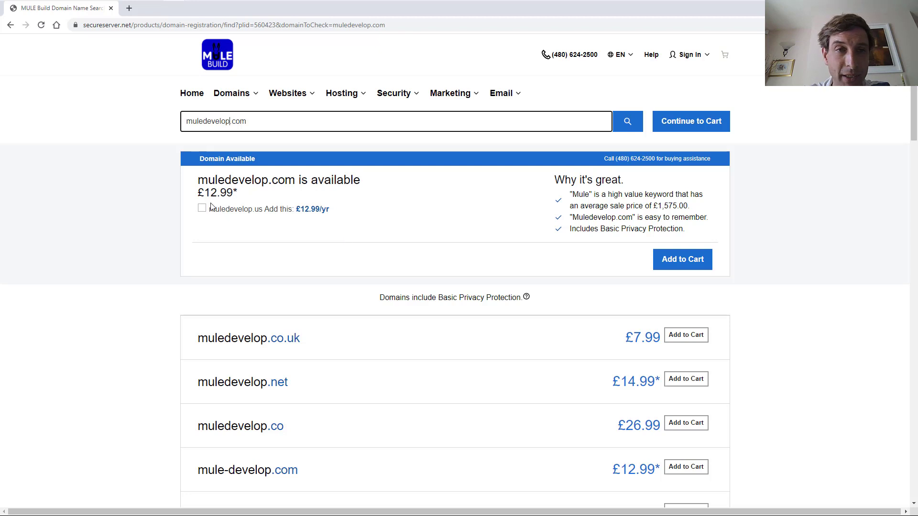
left_click(667, 268)
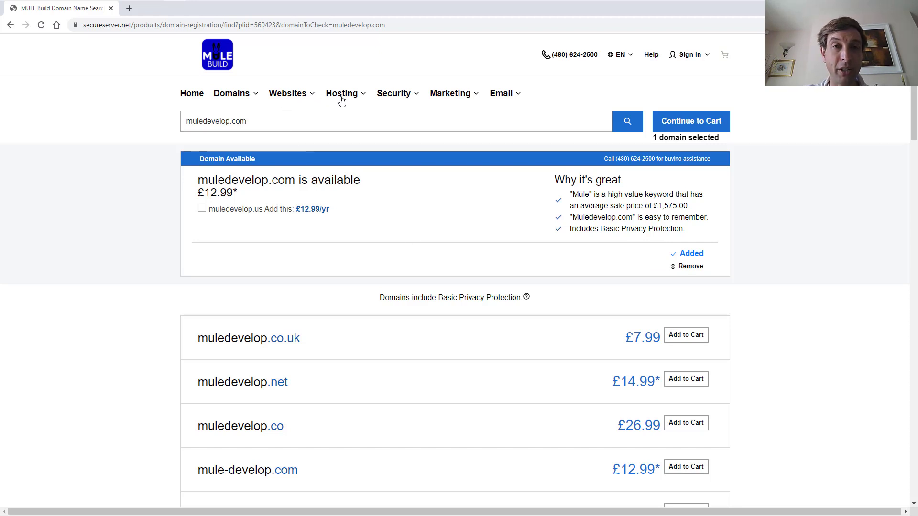
Add the cPanel Ultimate plan on a 12-month term to the basket
left_click(360, 96)
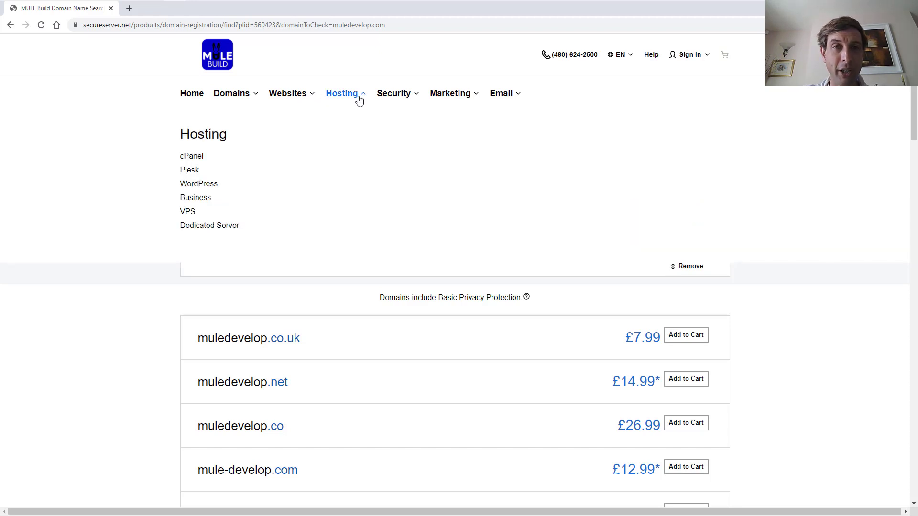
left_click(188, 157)
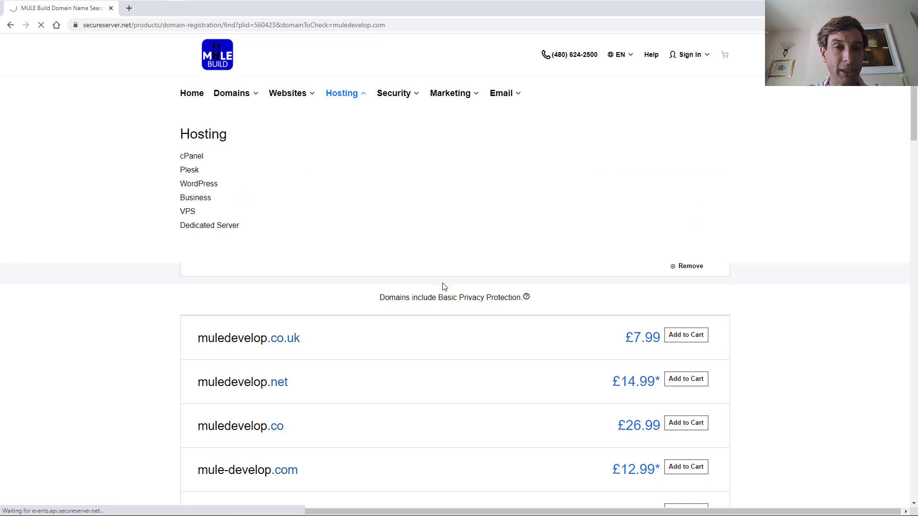
scroll(597, 284, "down", 6)
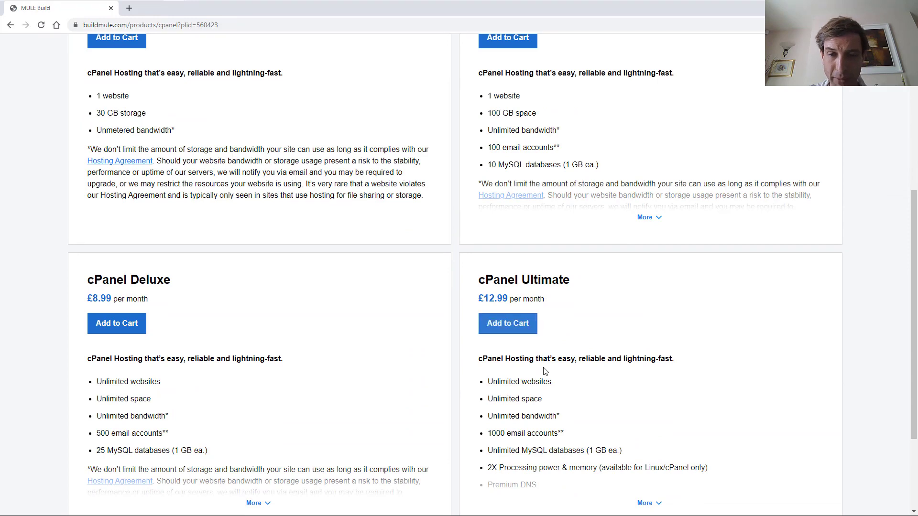
scroll(501, 375, "down", 2)
left_click(647, 407)
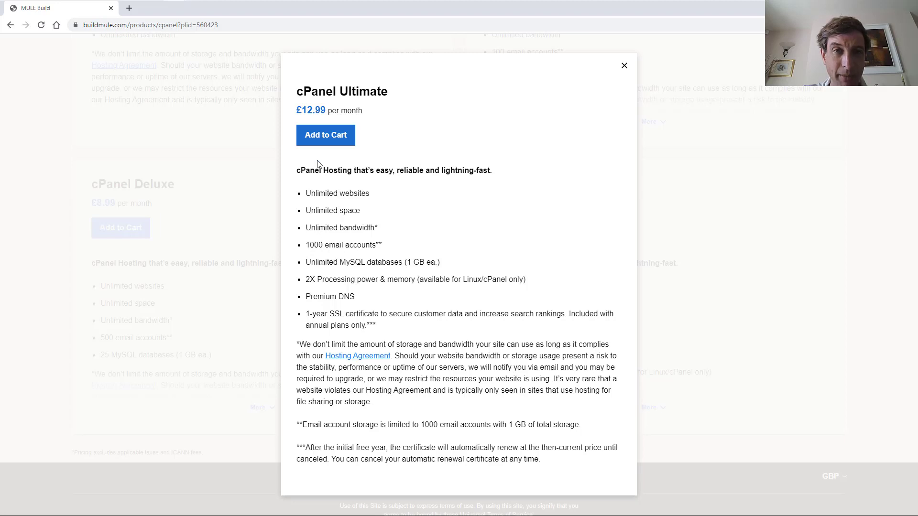
left_click(322, 136)
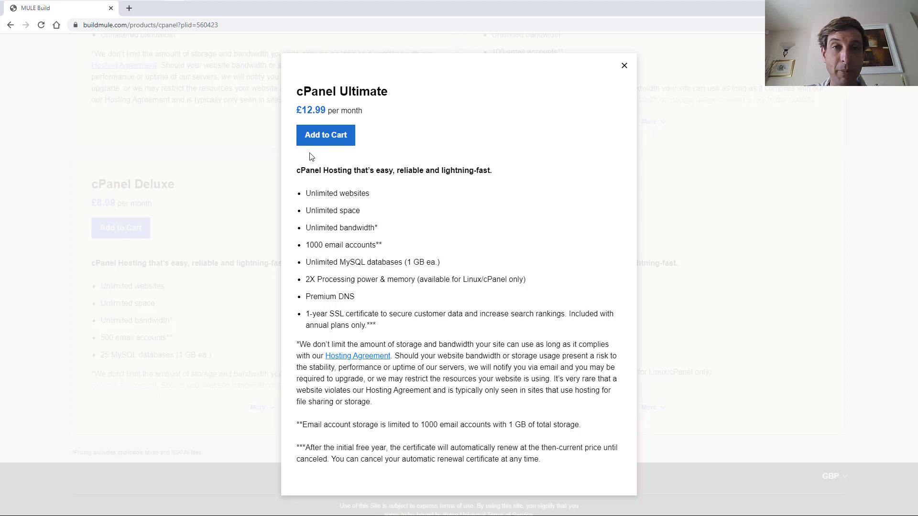
left_click(313, 136)
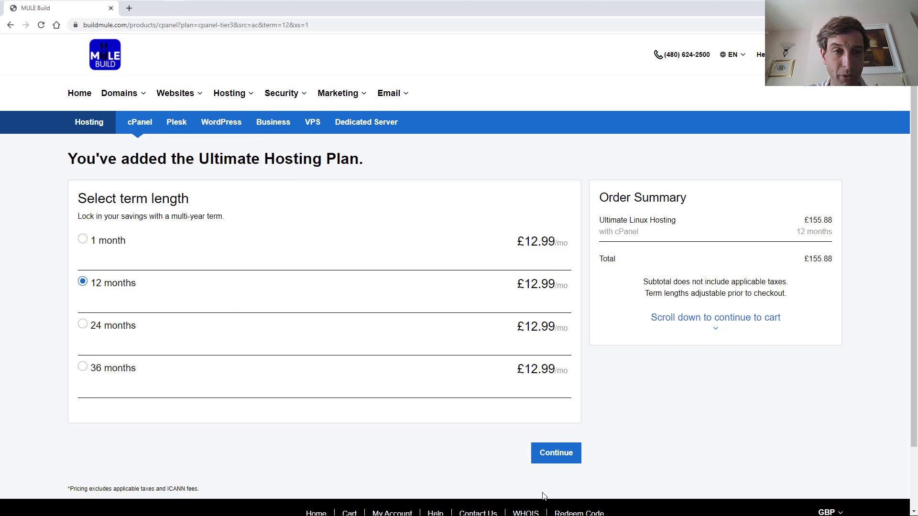
left_click(545, 456)
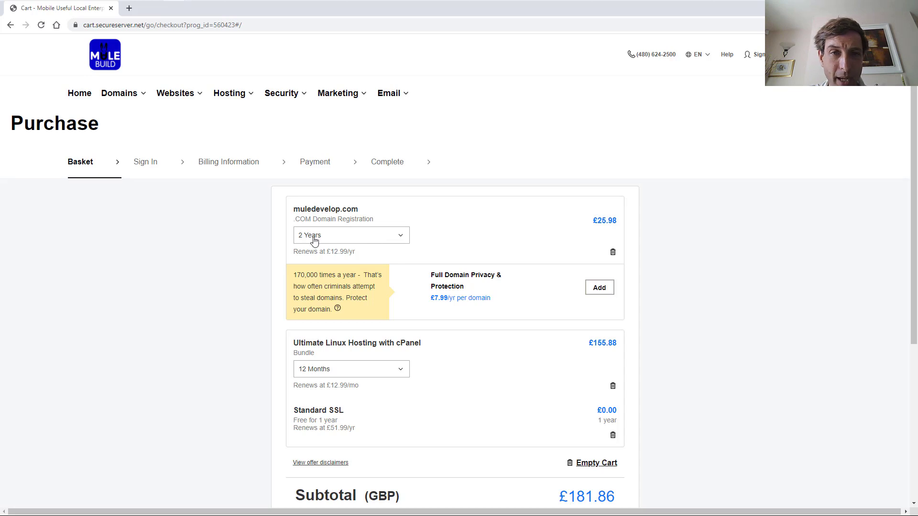
Change the domain term to 1 Year for a £168.87 subtotal and proceed to checkout
left_click(375, 241)
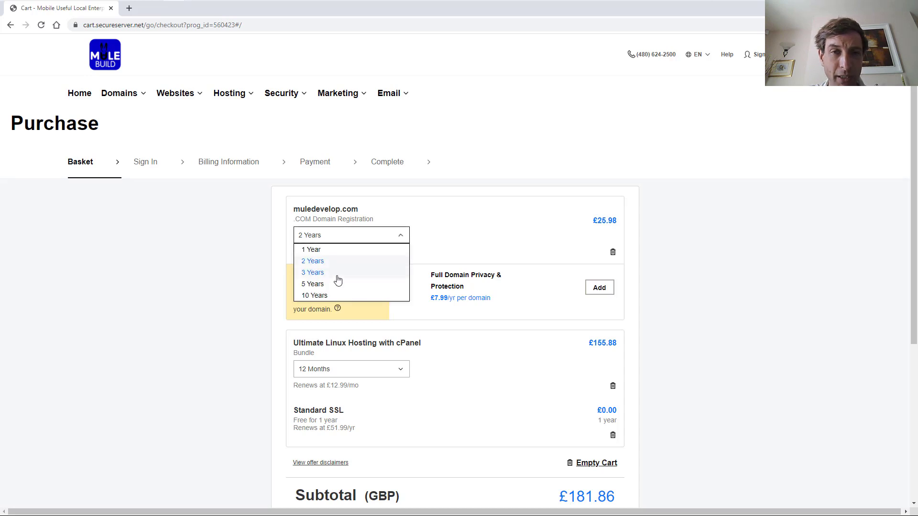
left_click(373, 249)
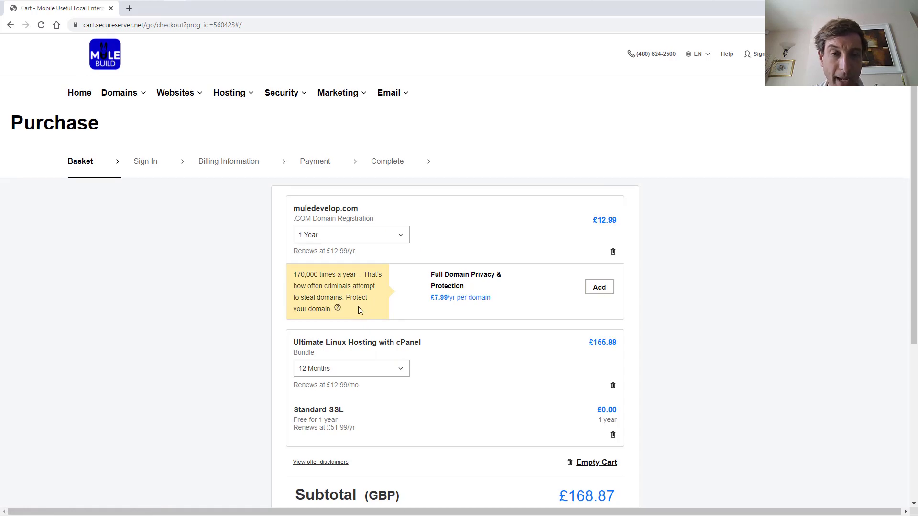
scroll(358, 305, "down", 2)
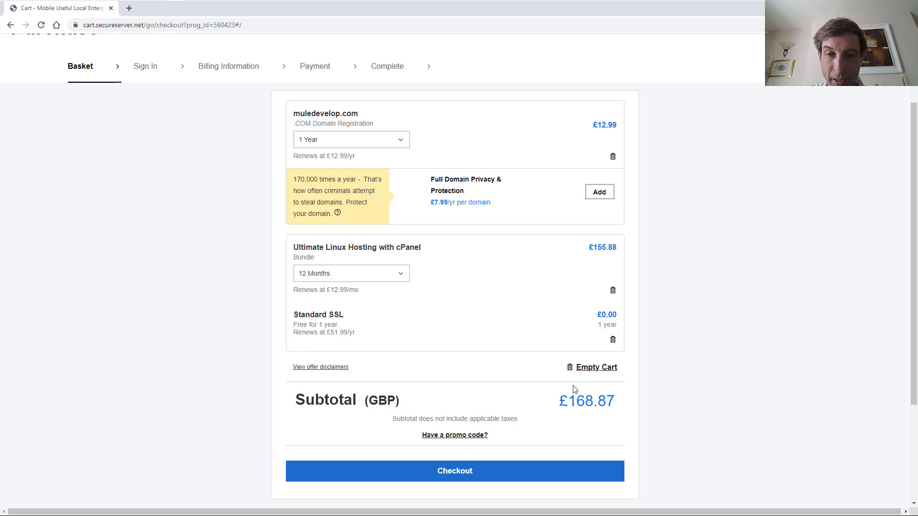
scroll(191, 148, "up", 2)
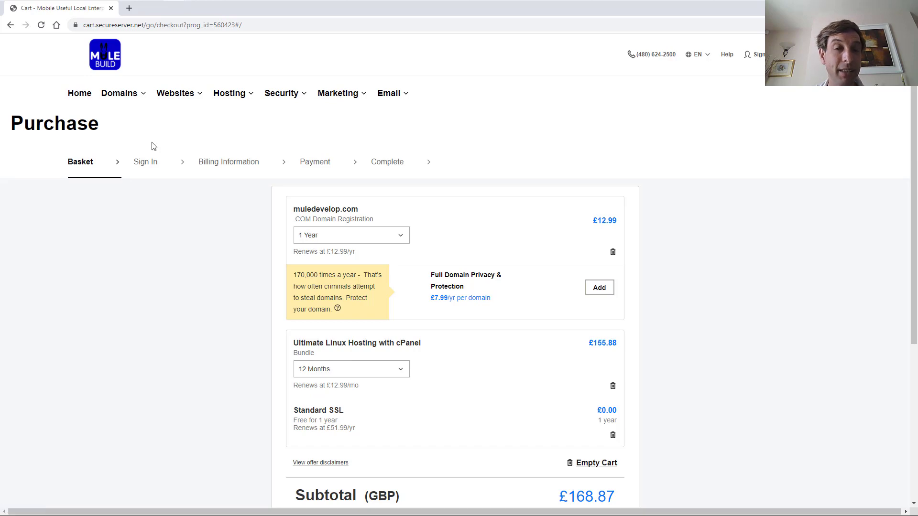
scroll(533, 292, "down", 4)
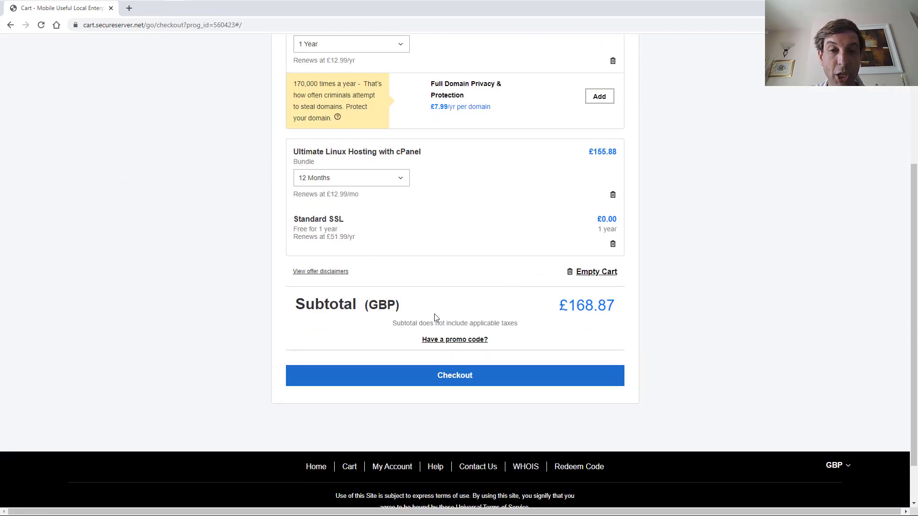
scroll(435, 317, "up", 4)
scroll(448, 326, "down", 3)
scroll(486, 440, "up", 3)
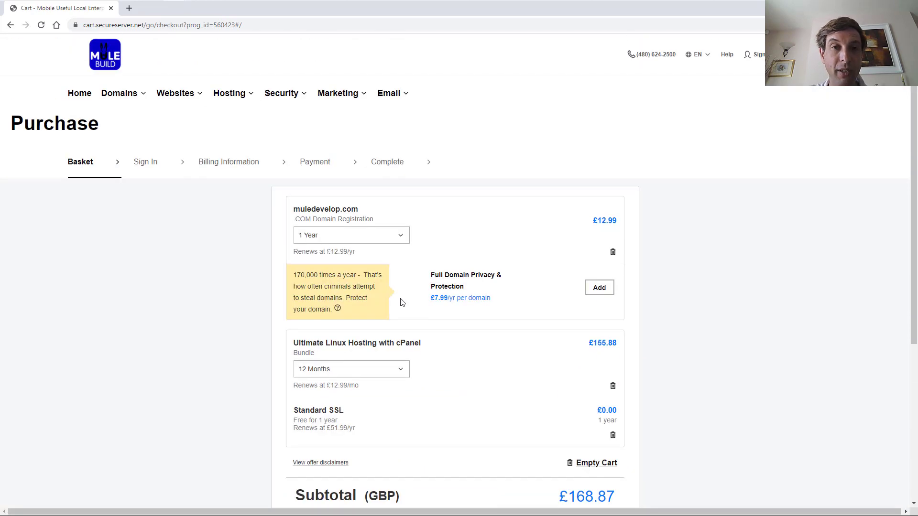
scroll(406, 302, "down", 5)
left_click(480, 338)
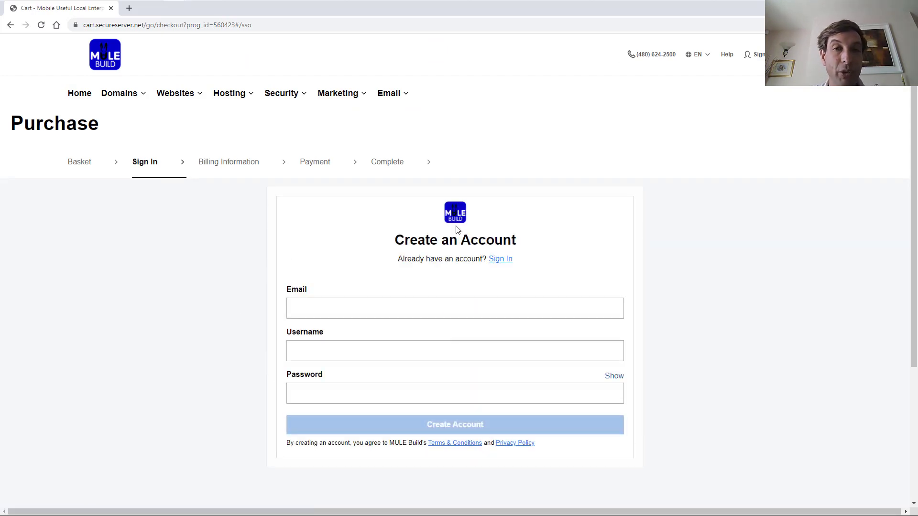
Create the account using the saved business email from autofill and a password
left_click(358, 314)
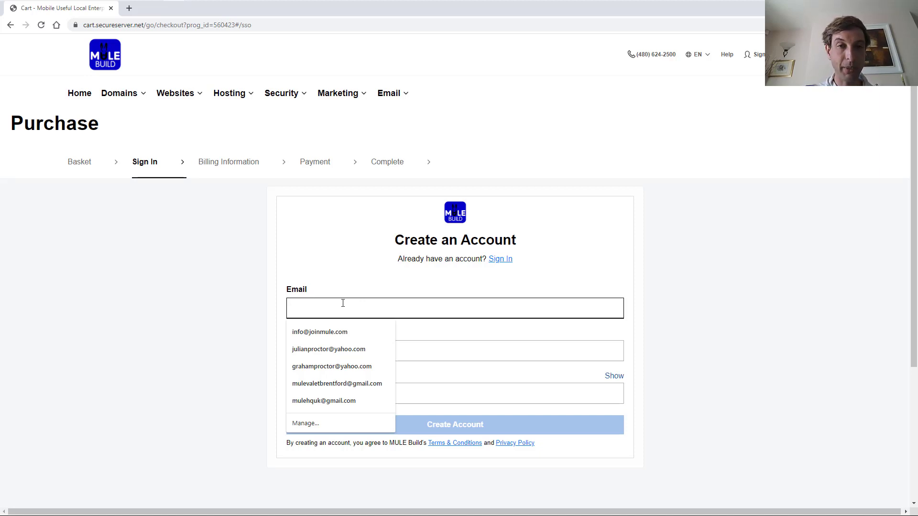
left_click(325, 331)
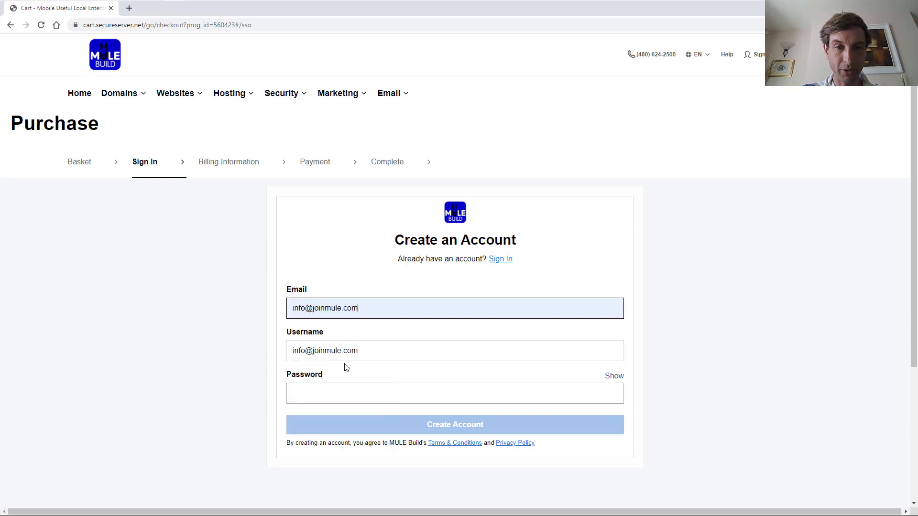
left_click(335, 395)
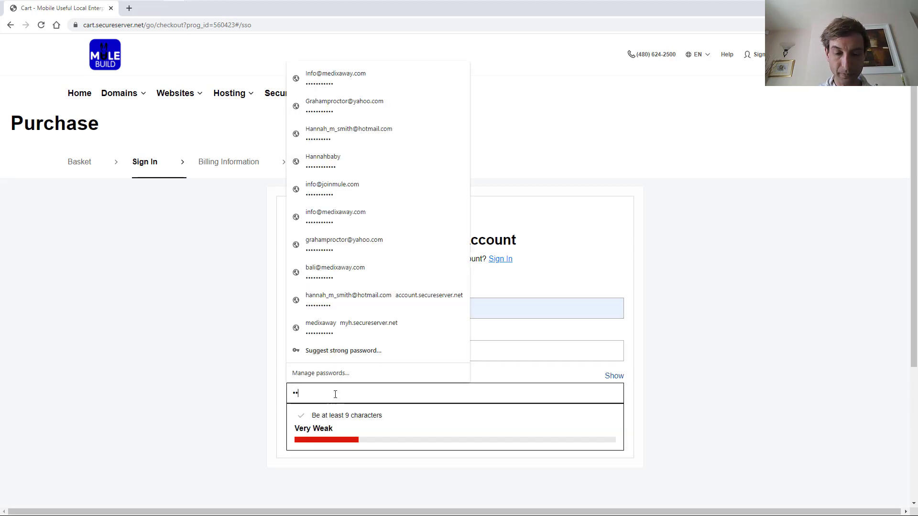
type("••••••••••")
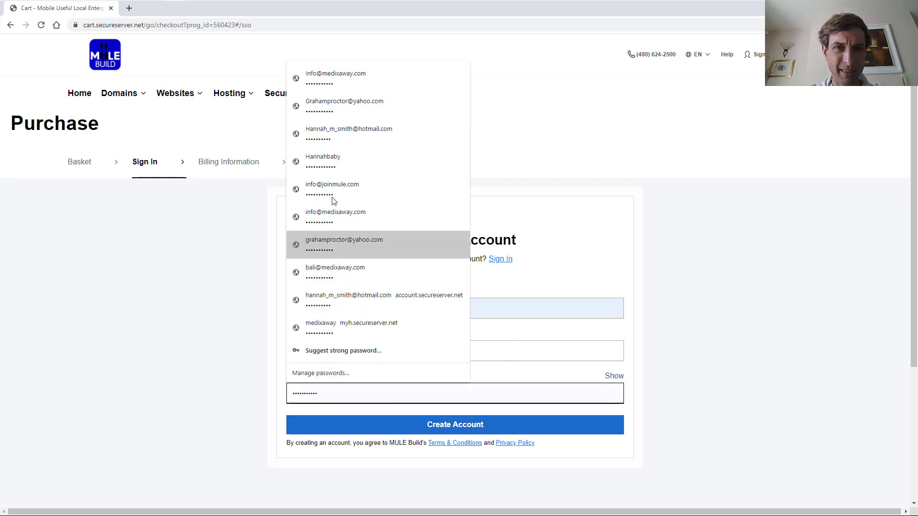
left_click(465, 426)
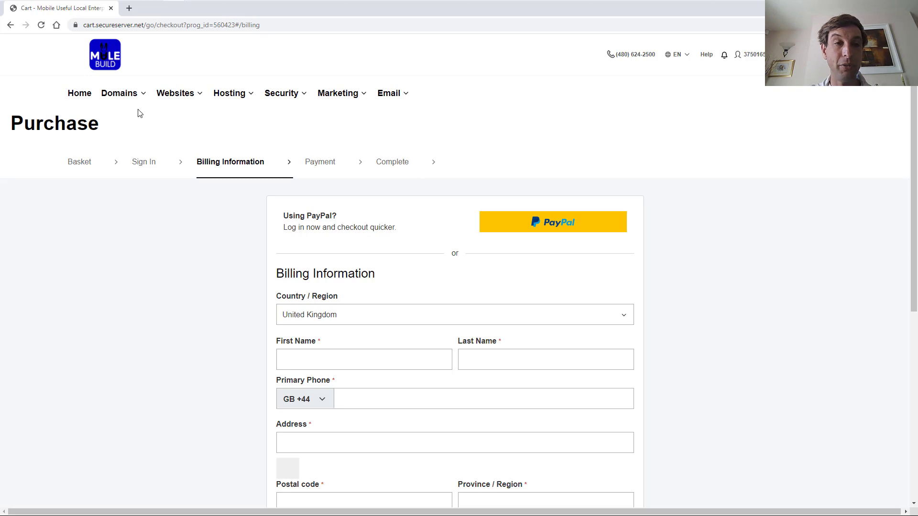
Autofill the billing form from the saved address and save it
scroll(523, 273, "down", 4)
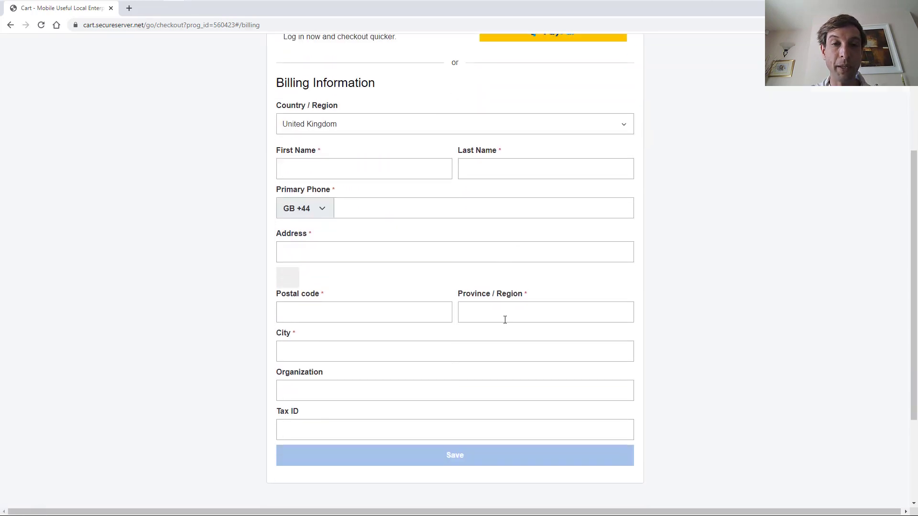
scroll(504, 319, "up", 4)
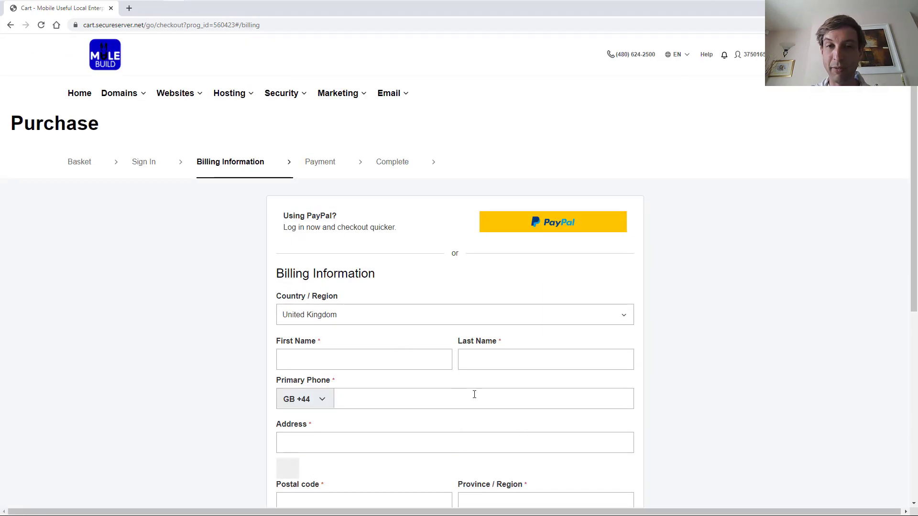
scroll(430, 374, "down", 4)
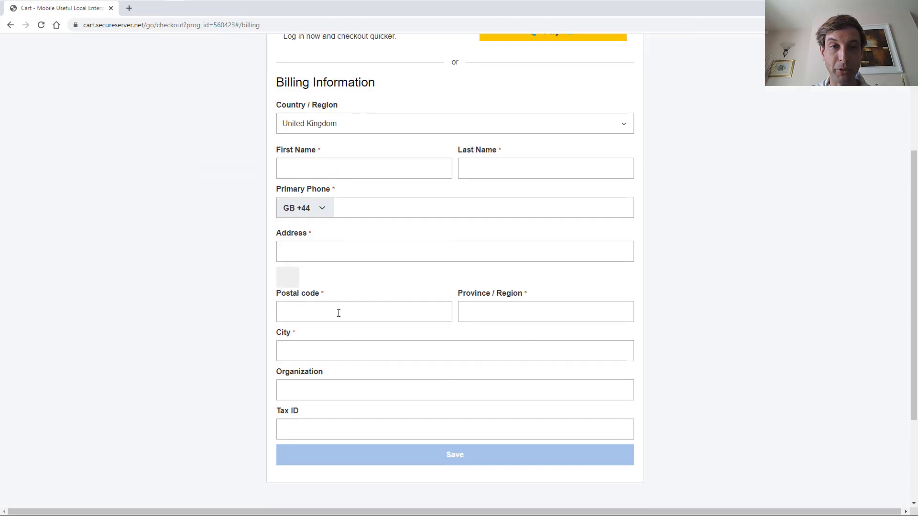
left_click(332, 164)
left_click(326, 196)
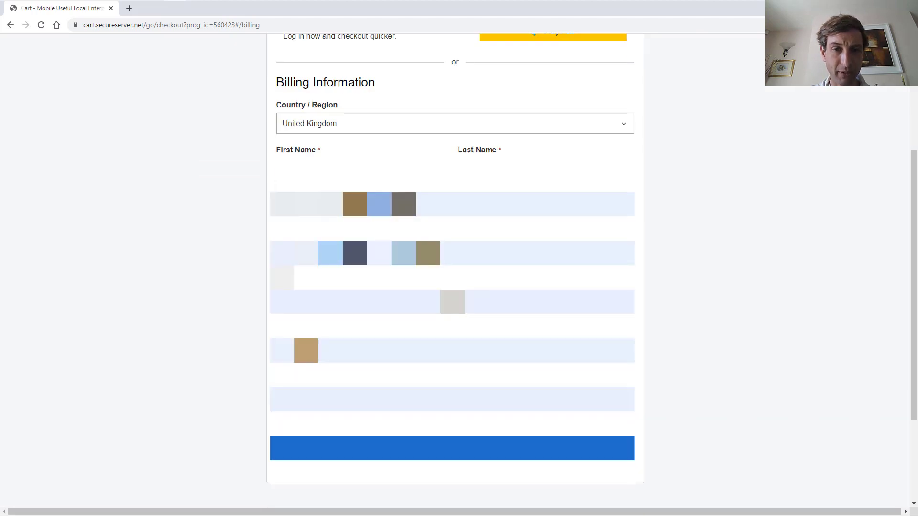
left_click(452, 448)
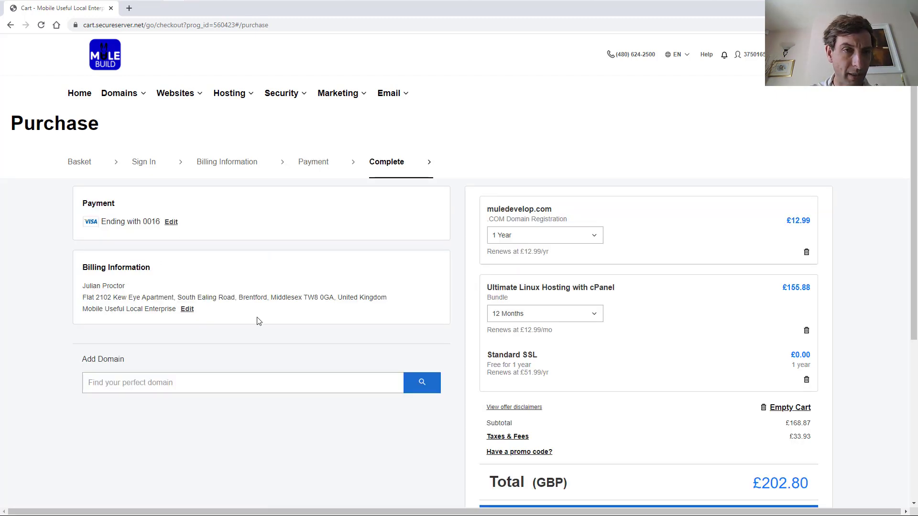
scroll(546, 339, "down", 4)
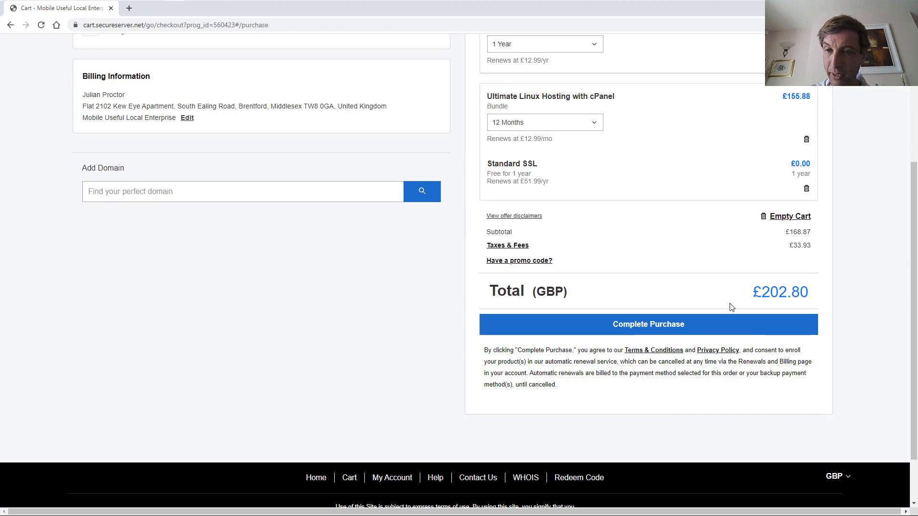
scroll(737, 291, "up", 3)
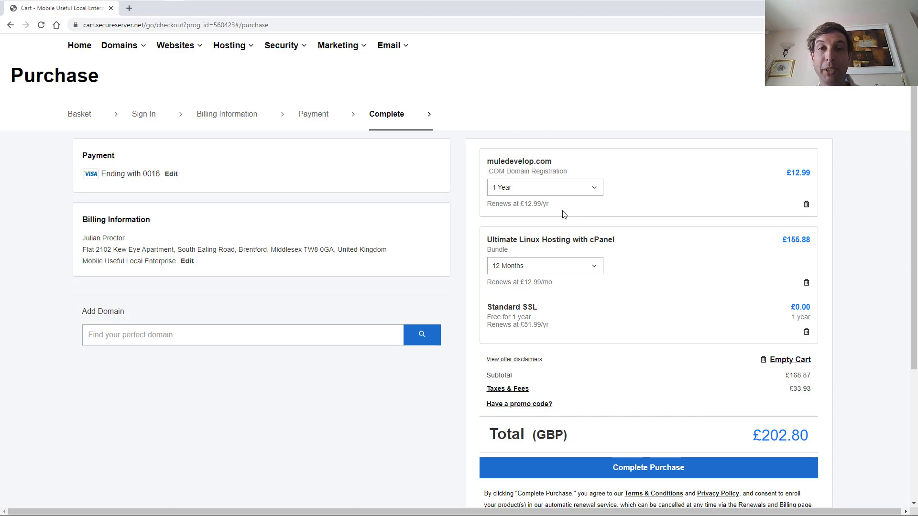
scroll(564, 214, "down", 4)
scroll(563, 389, "up", 5)
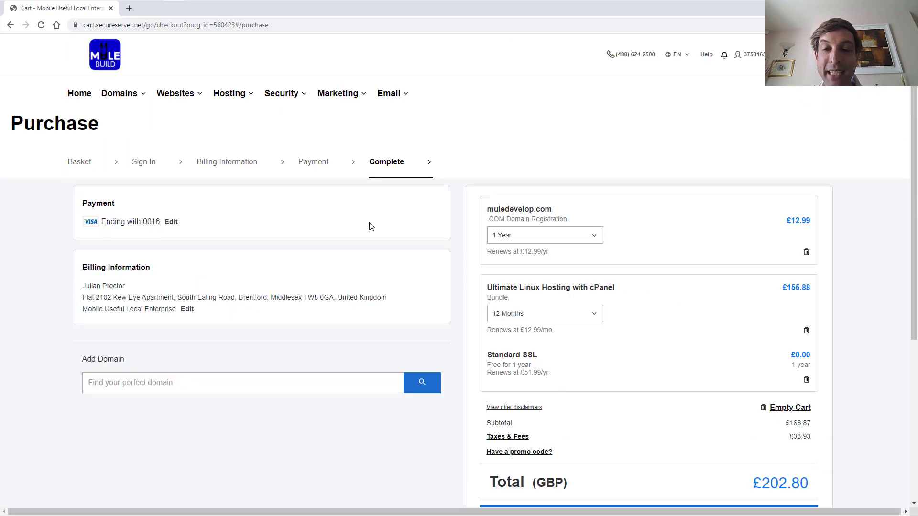
scroll(626, 344, "down", 3)
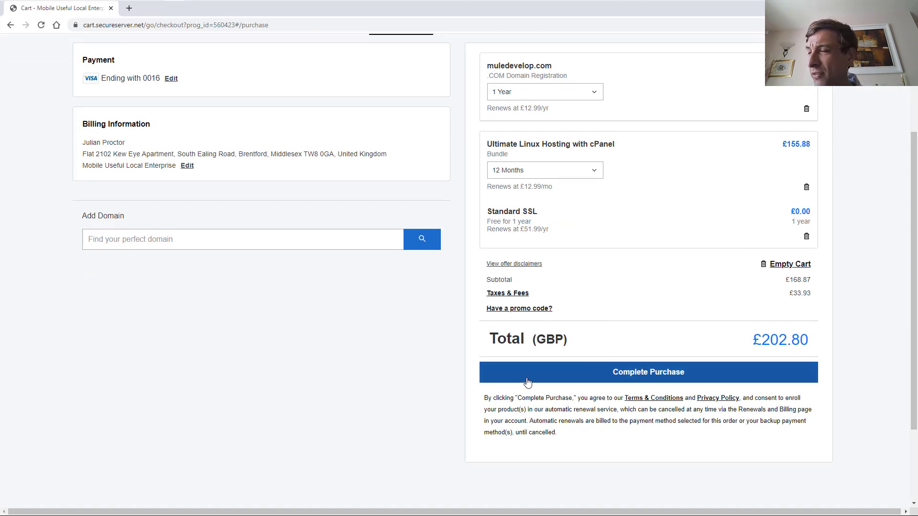
scroll(526, 383, "up", 3)
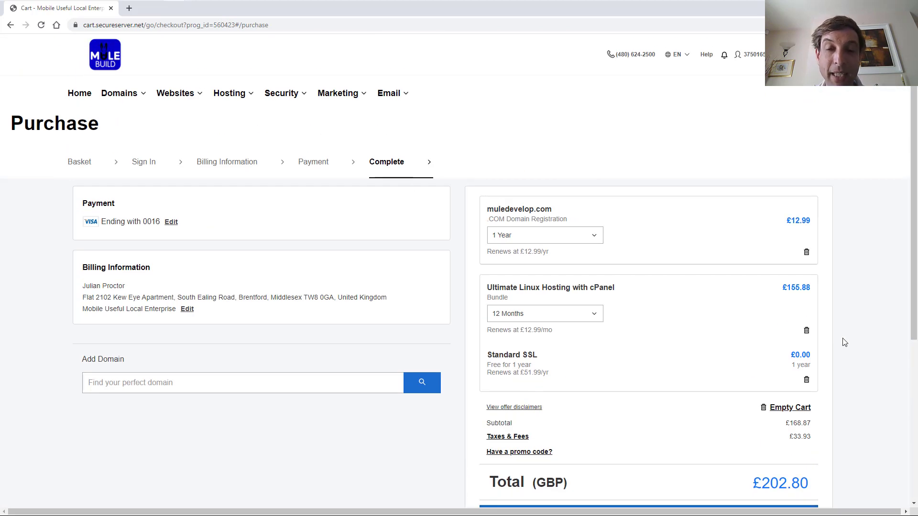
scroll(615, 210, "down", 5)
scroll(679, 364, "up", 5)
scroll(680, 365, "down", 1)
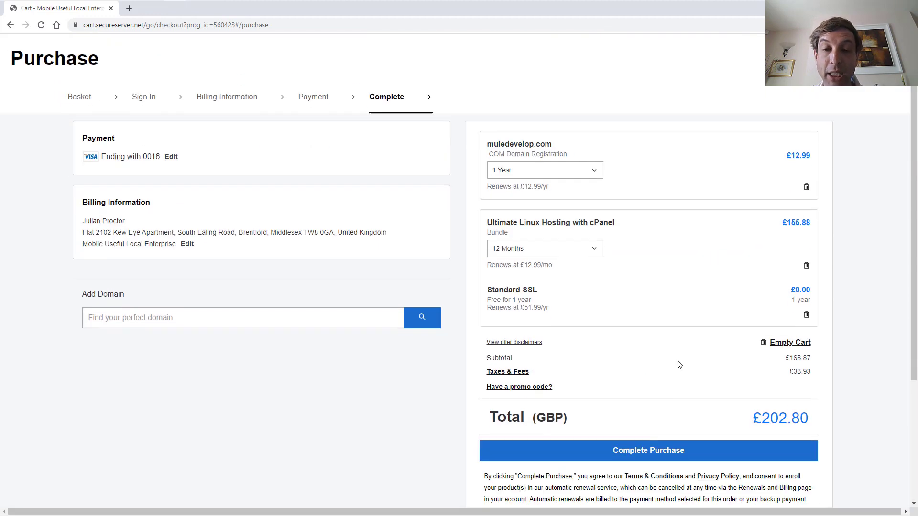
scroll(679, 365, "up", 1)
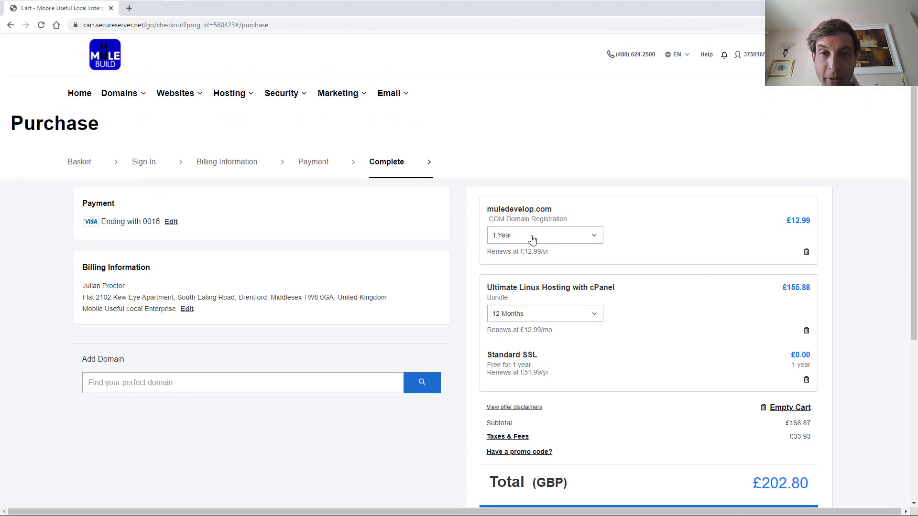
scroll(676, 291, "down", 3)
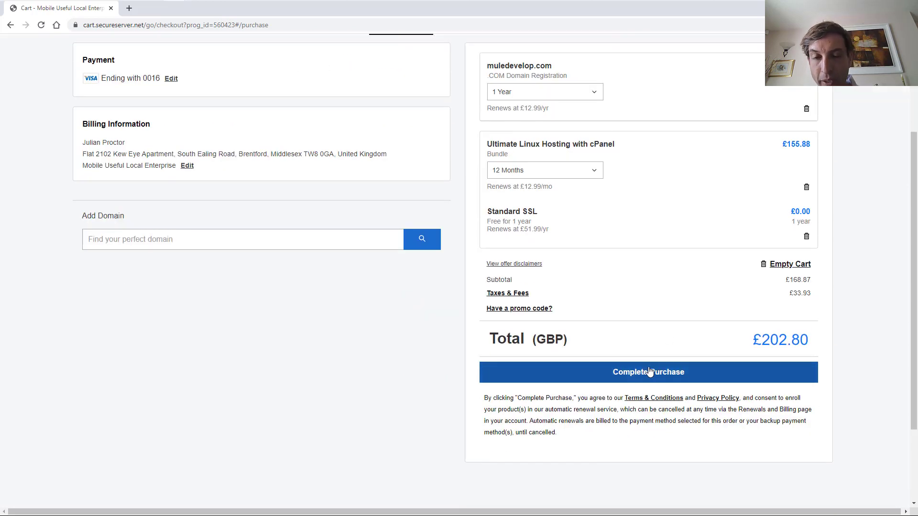
scroll(590, 235, "up", 3)
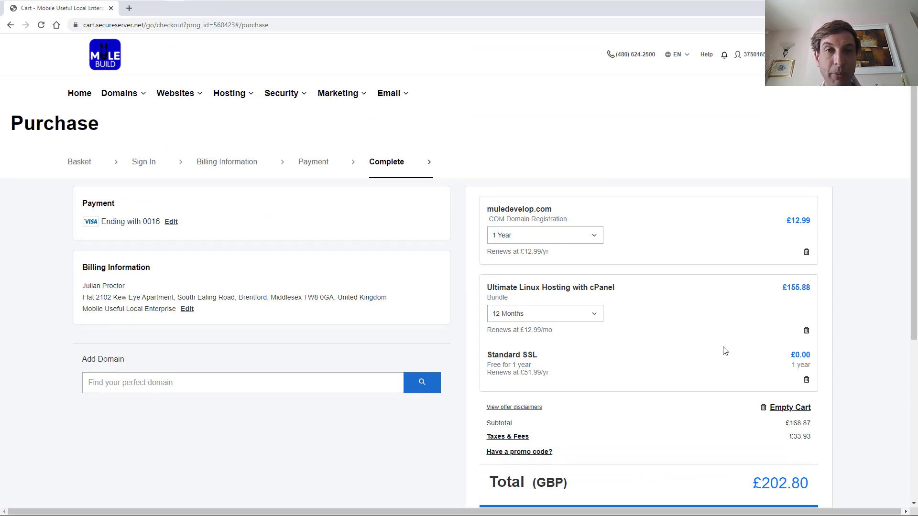
scroll(724, 351, "down", 5)
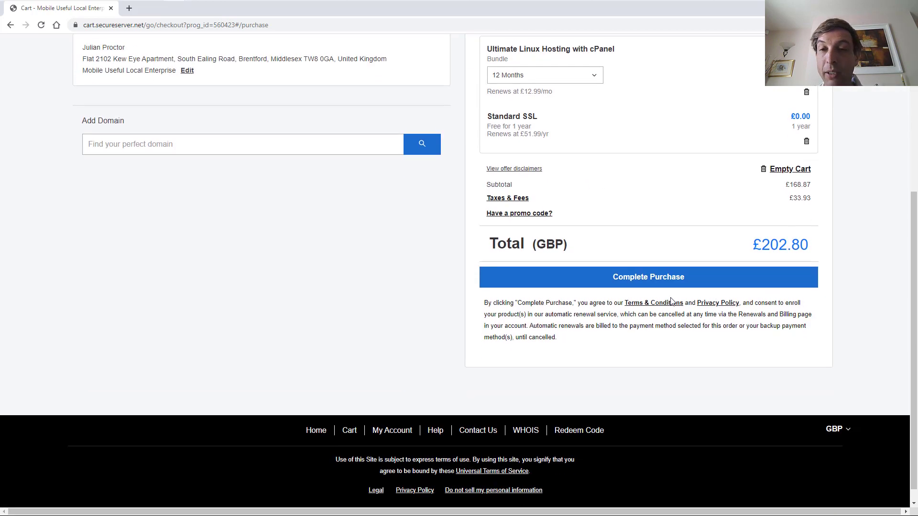
scroll(805, 316, "up", 5)
scroll(711, 451, "down", 2)
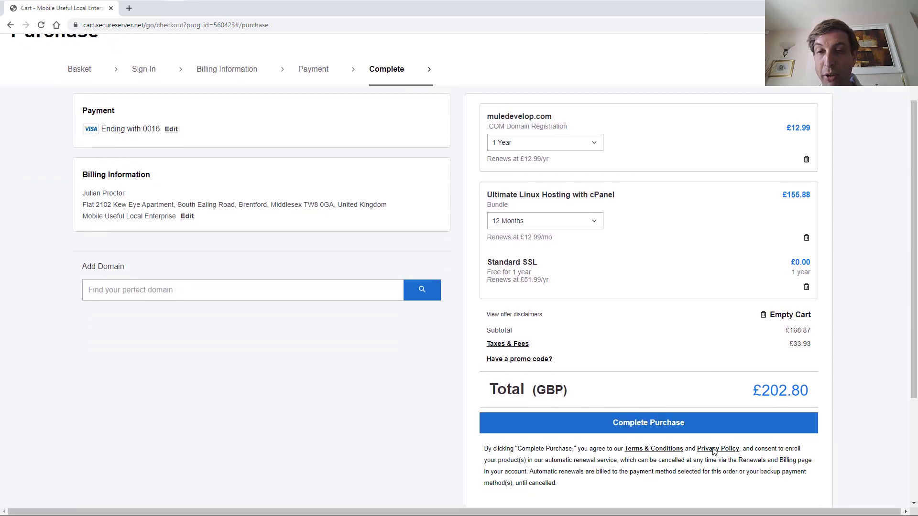
scroll(454, 282, "up", 2)
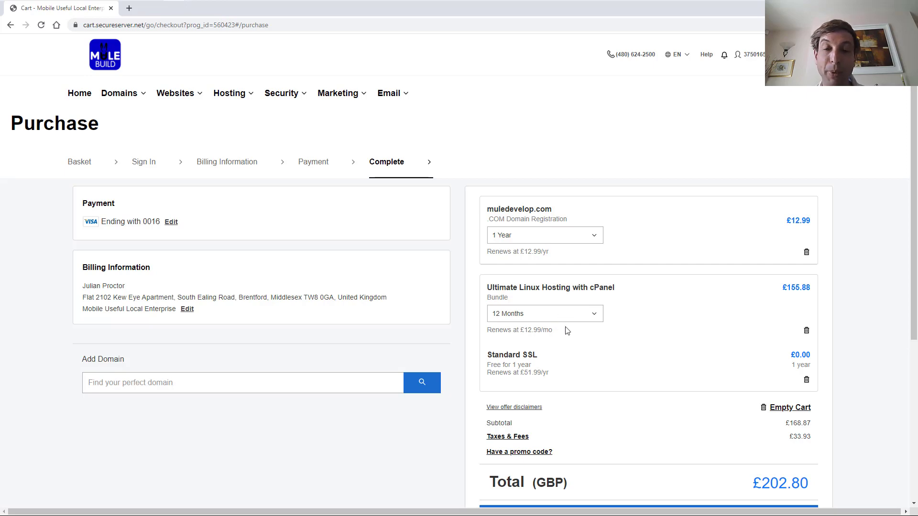
scroll(564, 277, "down", 3)
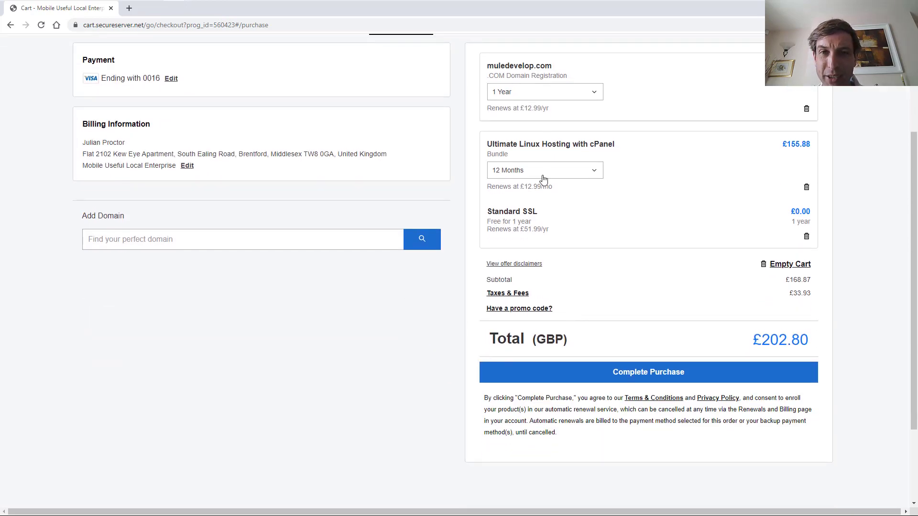
scroll(549, 239, "up", 3)
scroll(598, 325, "down", 2)
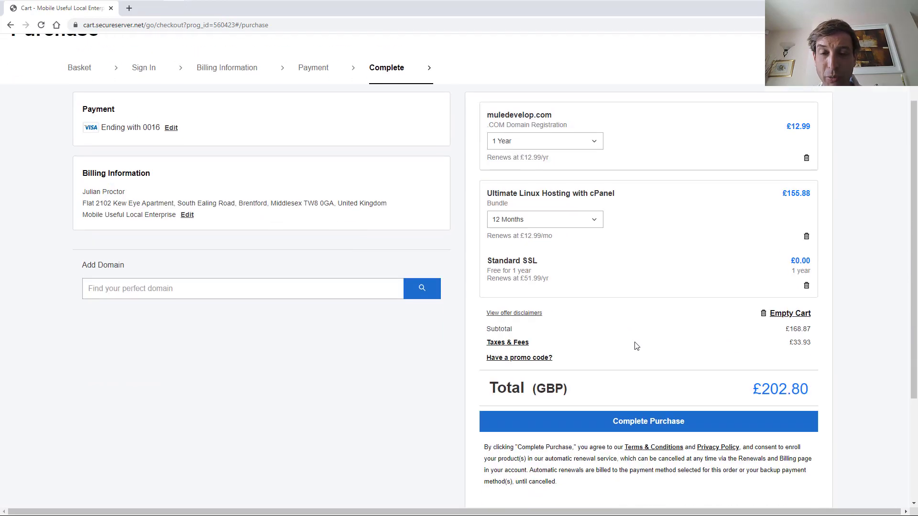
Place the £202.80 order, then choose muledevelop.com, SSL Standard, Europe and no WordPress
left_click(636, 431)
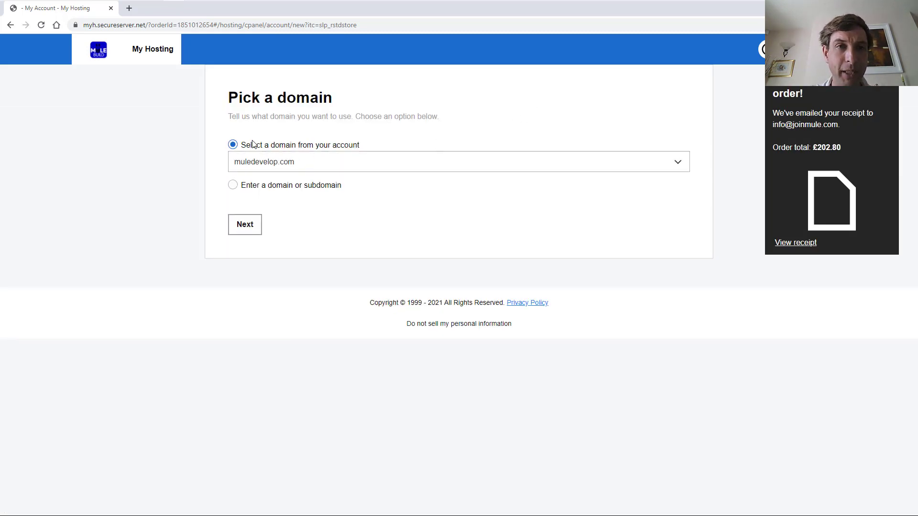
left_click(242, 226)
left_click(247, 180)
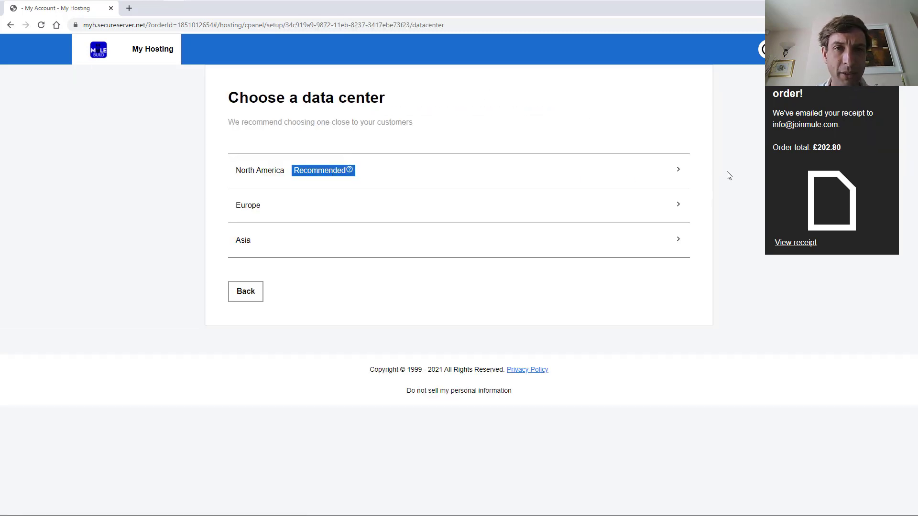
left_click(682, 176)
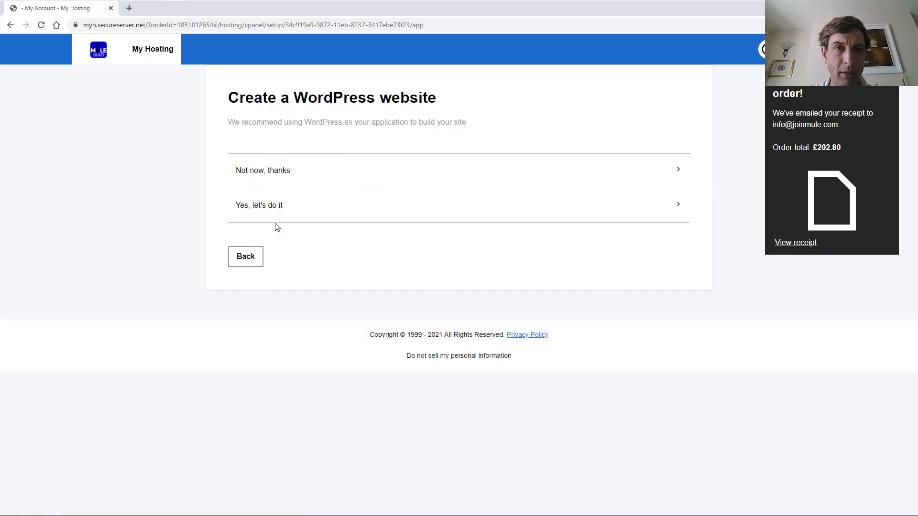
left_click(245, 257)
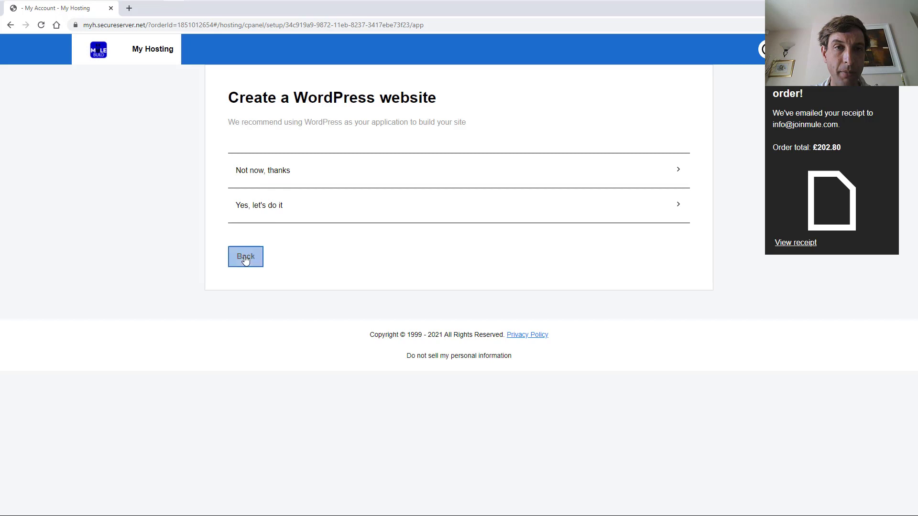
left_click(257, 212)
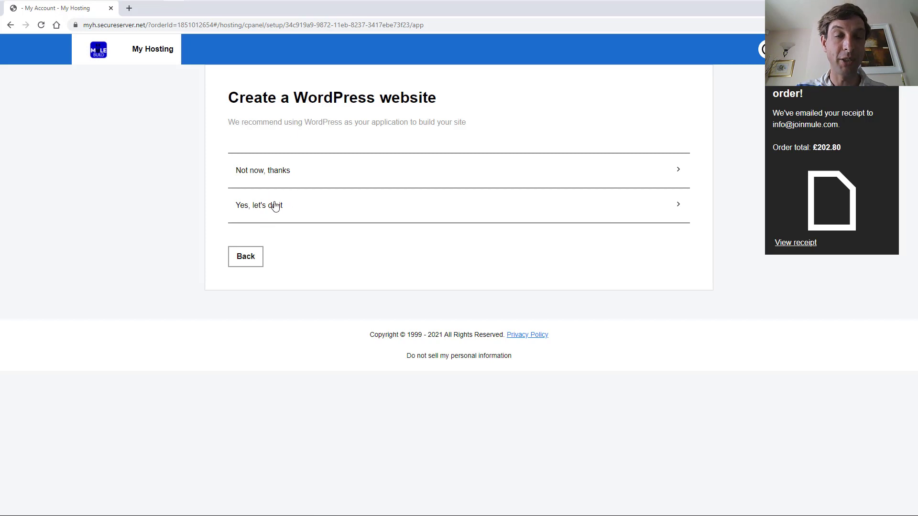
left_click(286, 173)
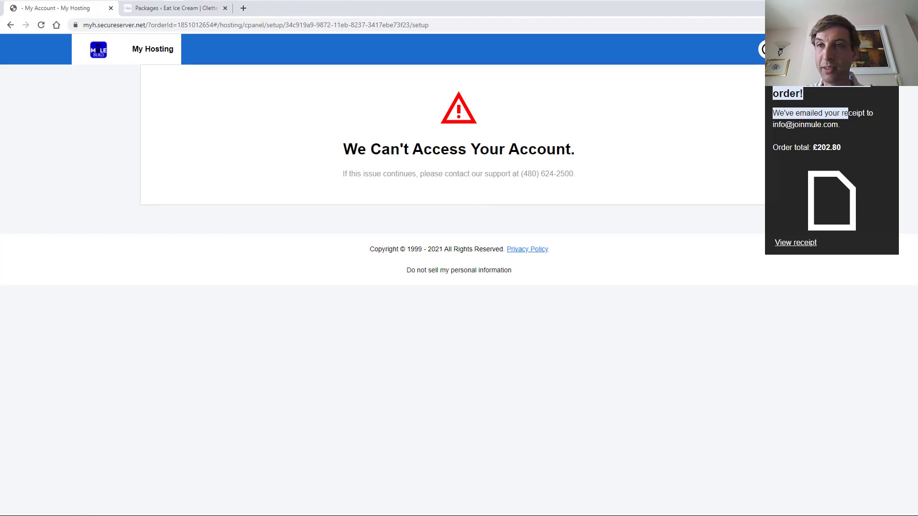
Open the receipt's Order History in a new tab, then return and open the account menu
left_click(831, 72)
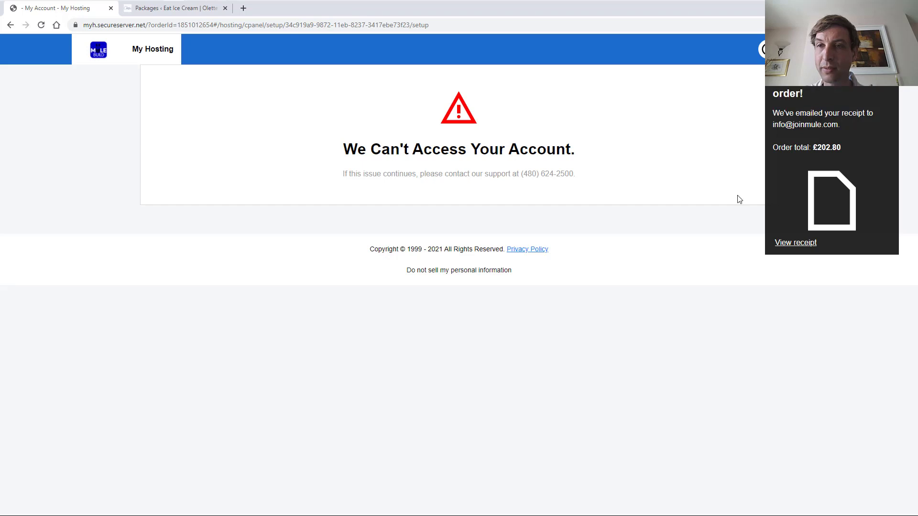
left_click(794, 243)
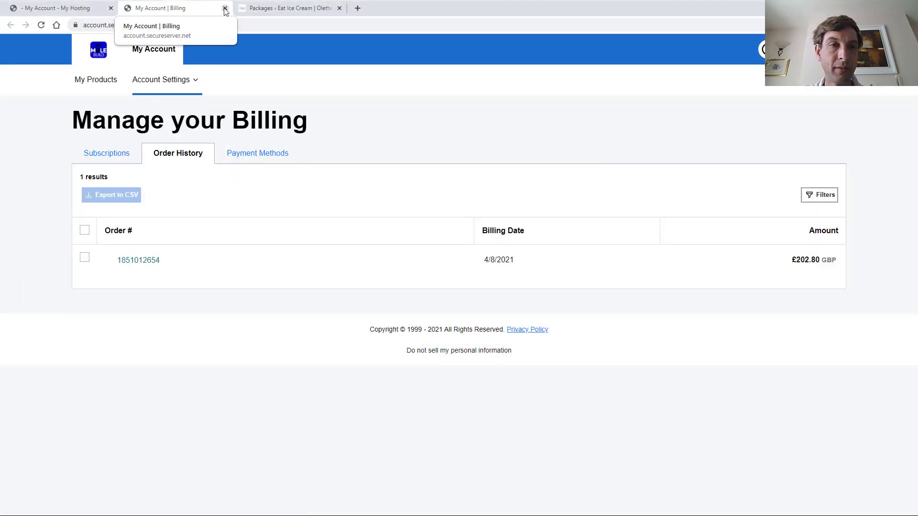
left_click(72, 8)
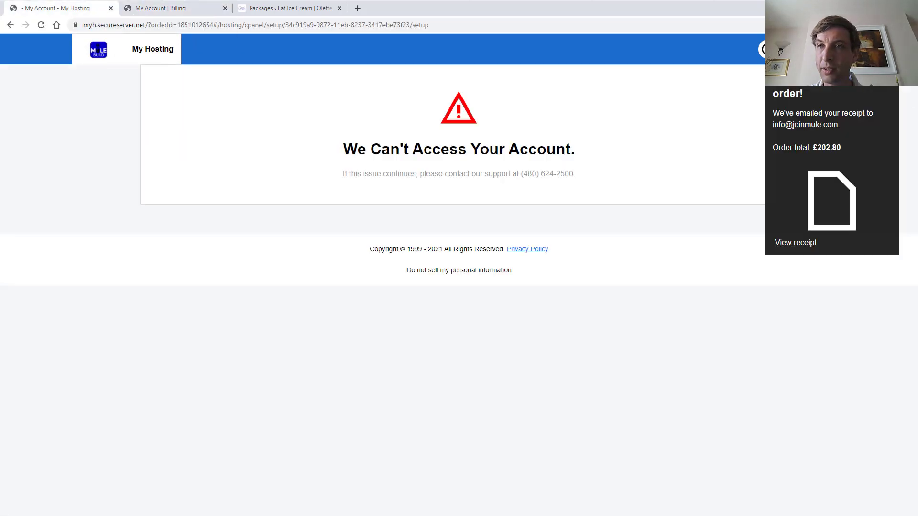
left_click(763, 49)
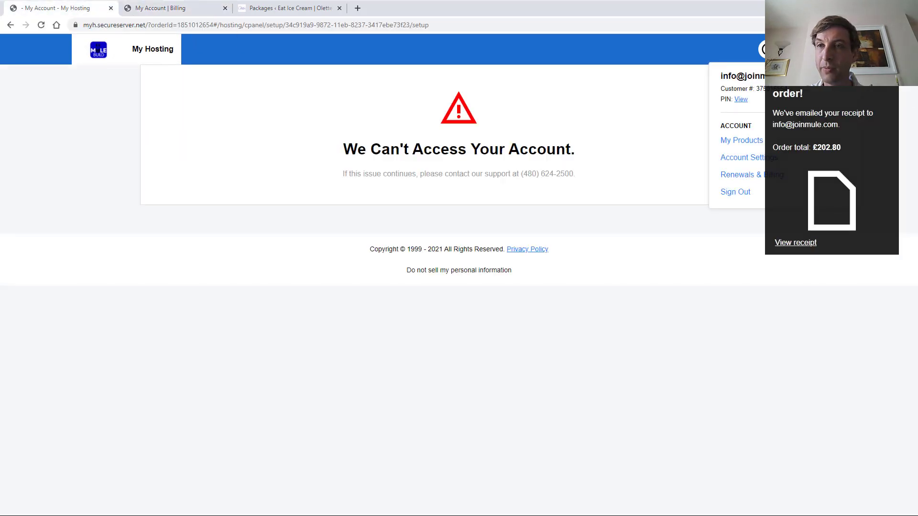
Go to My Products and manage the Web Hosting with cPanel account
left_click(734, 140)
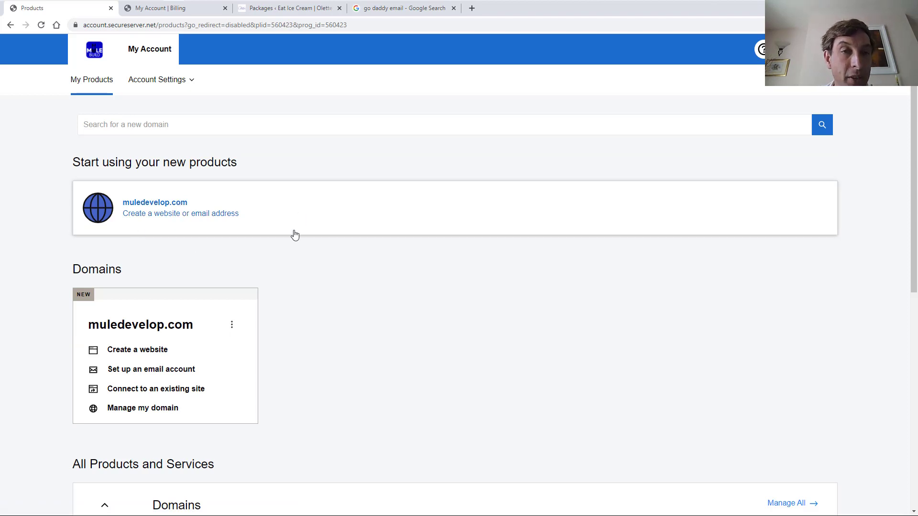
scroll(258, 308, "down", 3)
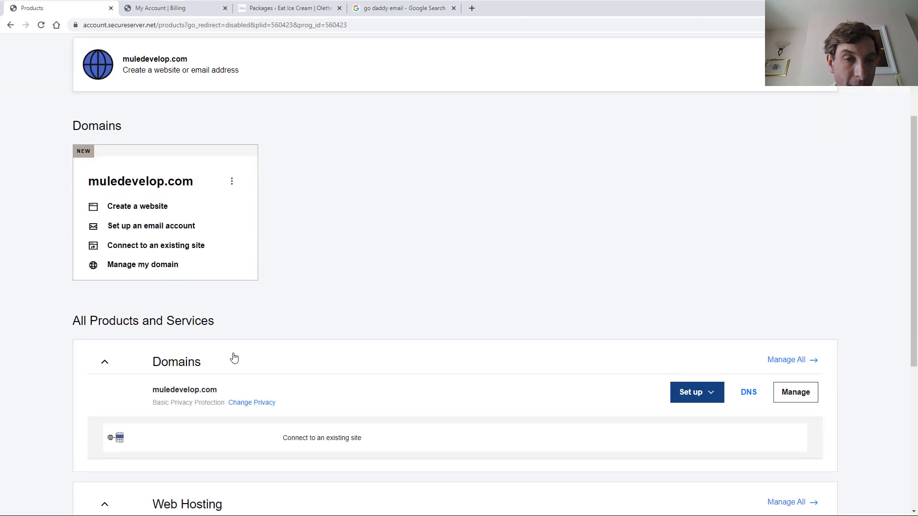
scroll(231, 358, "down", 5)
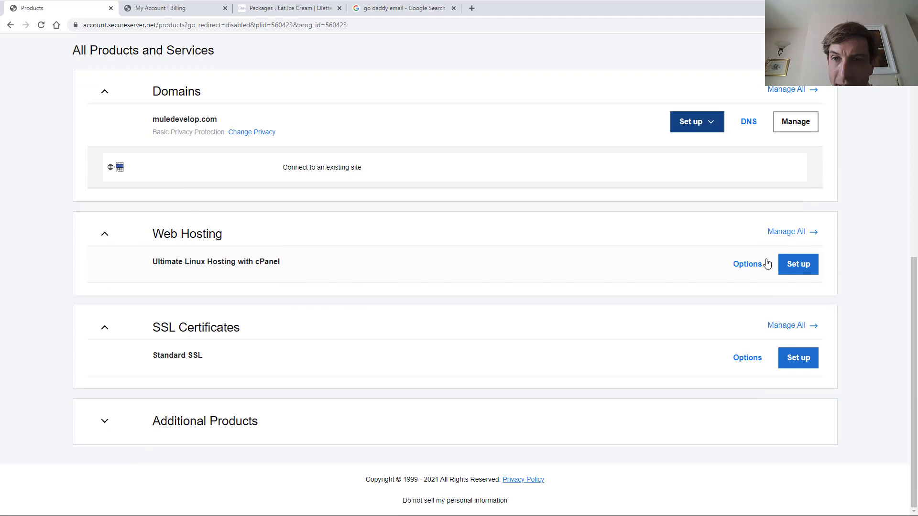
left_click(786, 238)
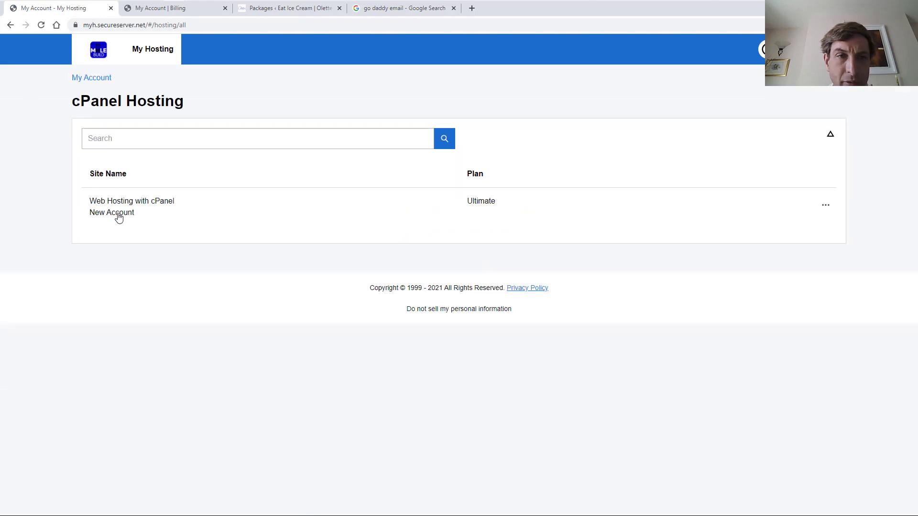
Run Set Up on the Ultimate hosting: muledevelop.com, SSL Standard, a data centre, no WordPress
left_click(825, 205)
left_click(813, 234)
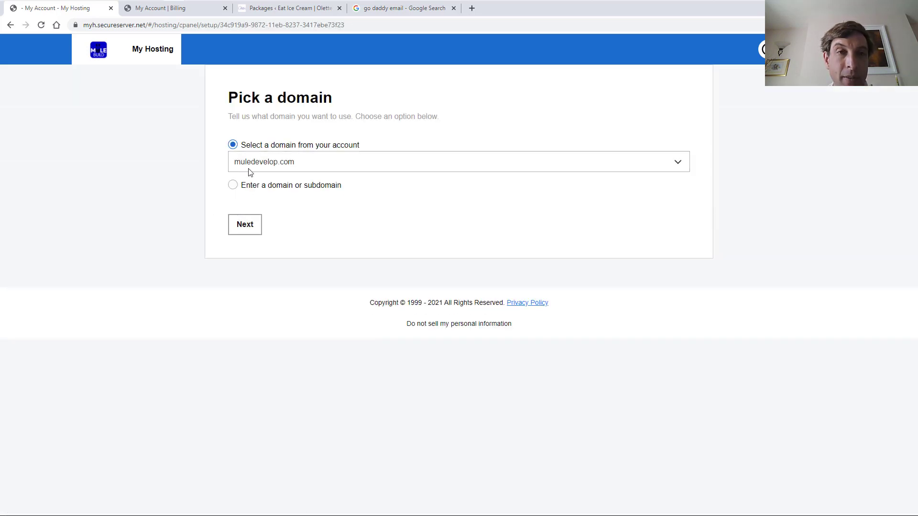
left_click(251, 224)
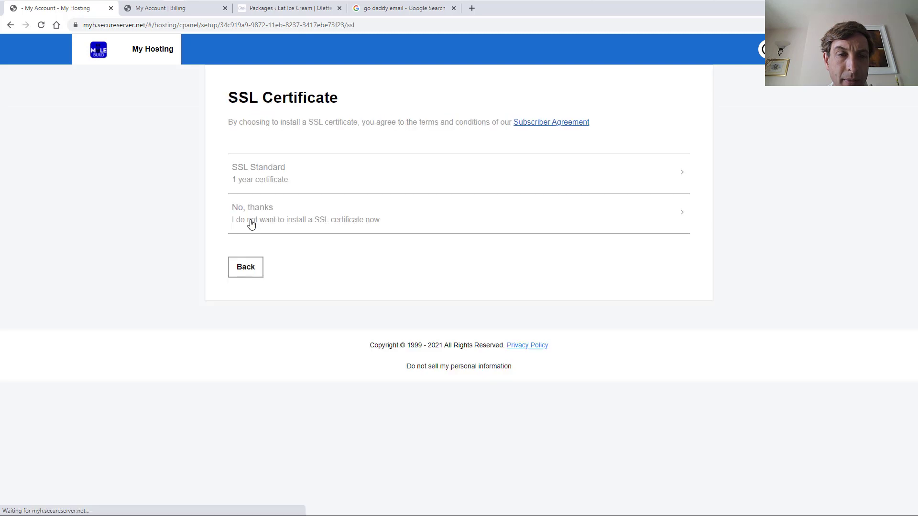
left_click(262, 181)
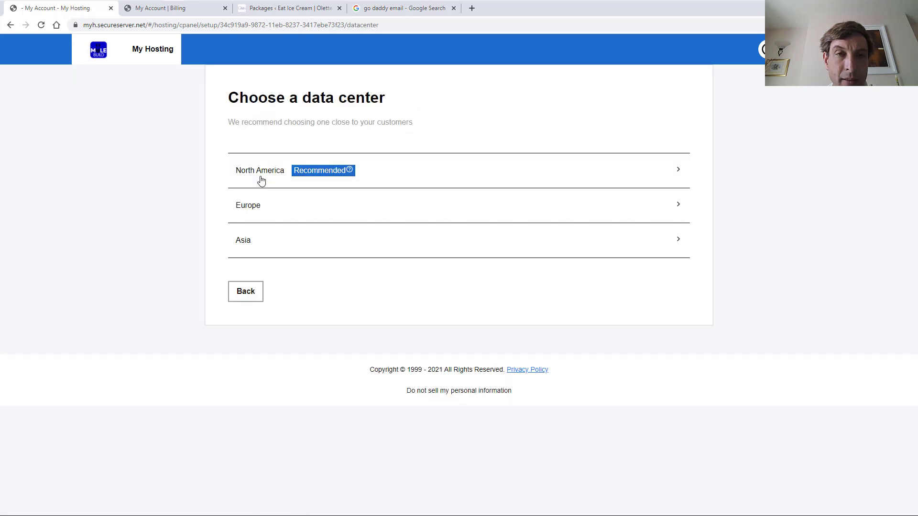
left_click(292, 211)
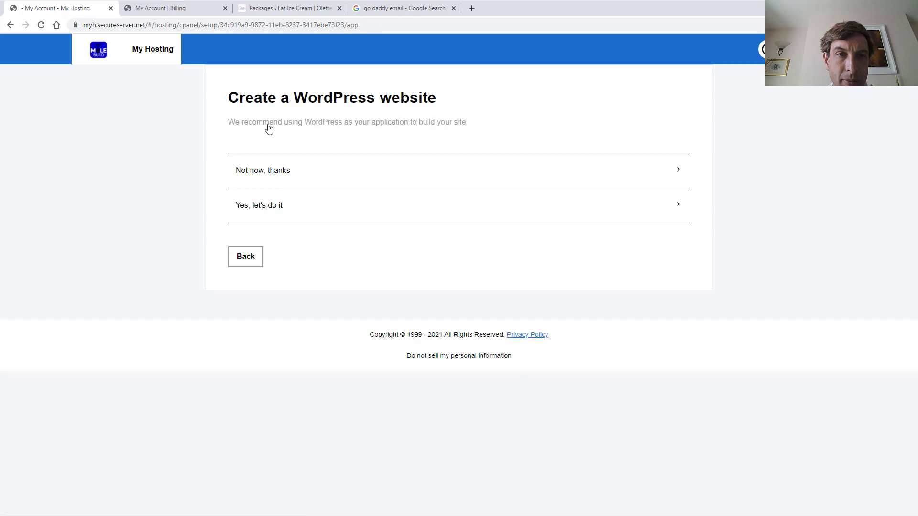
left_click(266, 169)
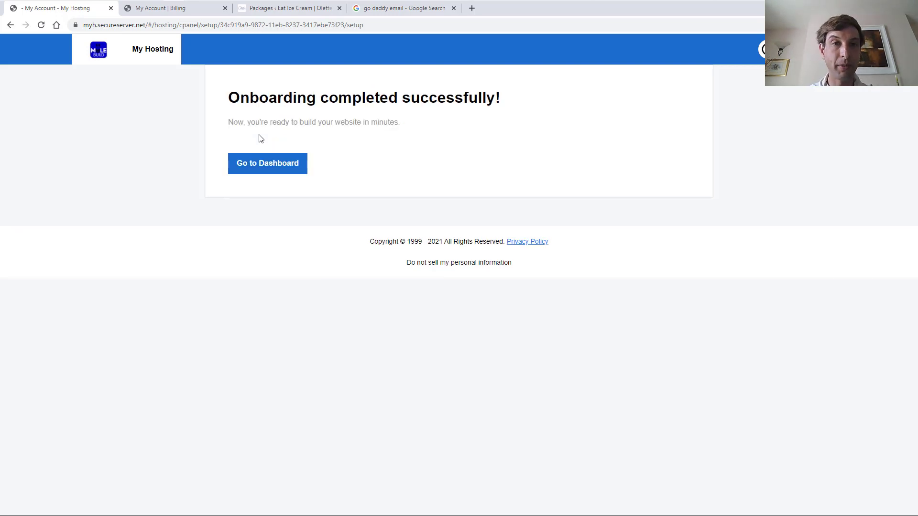
Go to the muledevelop.com hosting dashboard, which lists the Ultimate Hosting plan with no applications
left_click(260, 167)
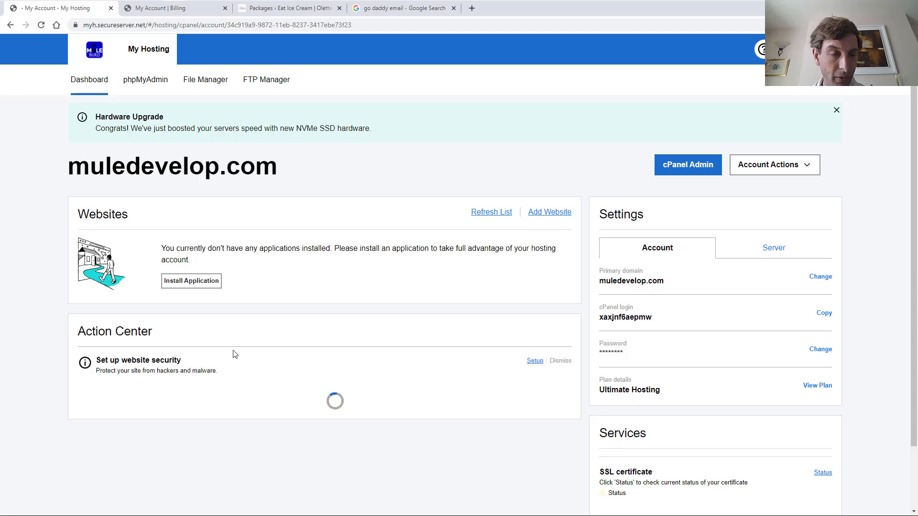
scroll(668, 356, "down", 2)
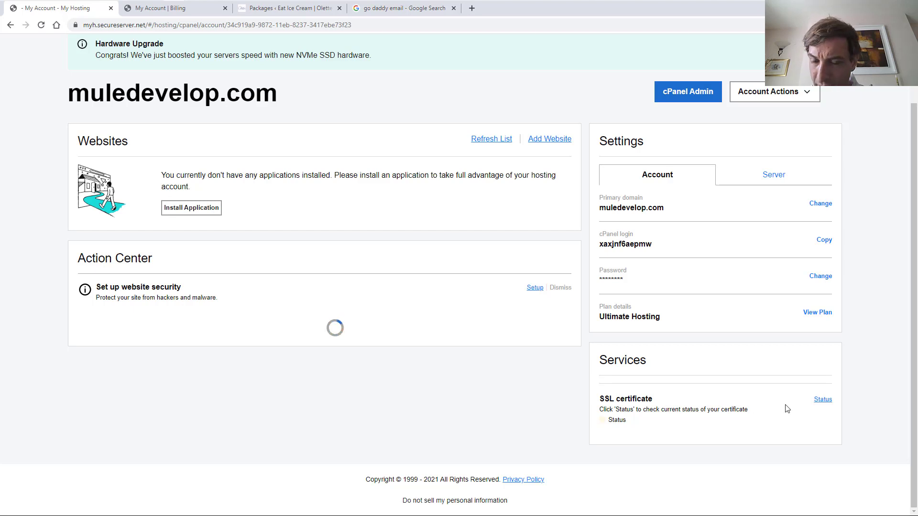
Confirm the muledevelop.com SSL certificate is pending verification, then go back to My Products
left_click(822, 402)
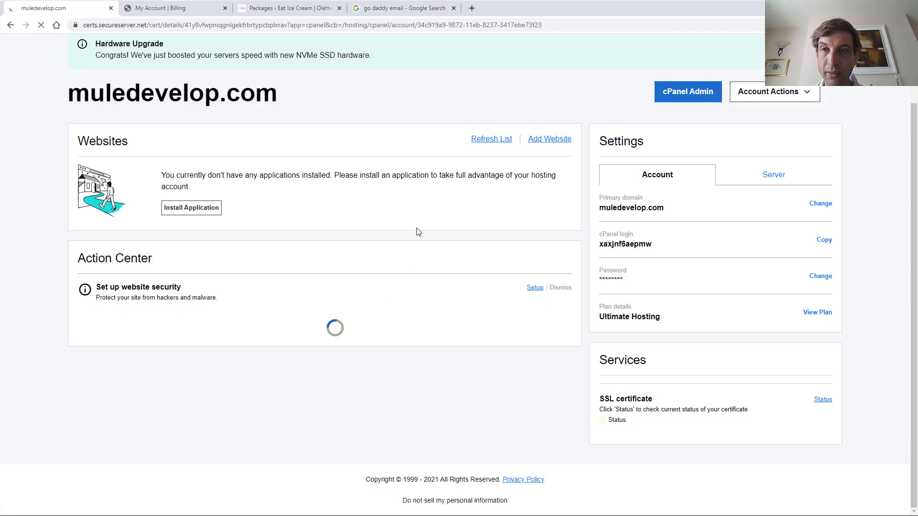
scroll(402, 301, "down", 3)
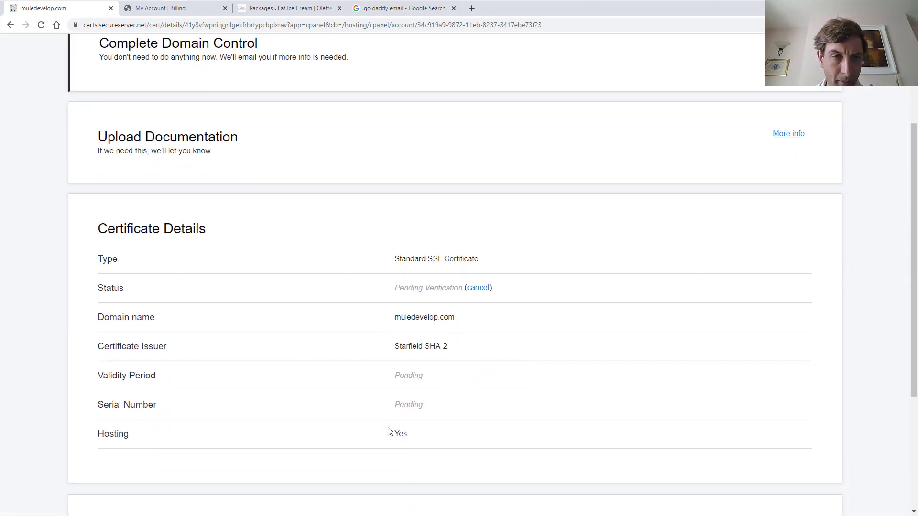
scroll(385, 429, "down", 4)
scroll(369, 431, "up", 7)
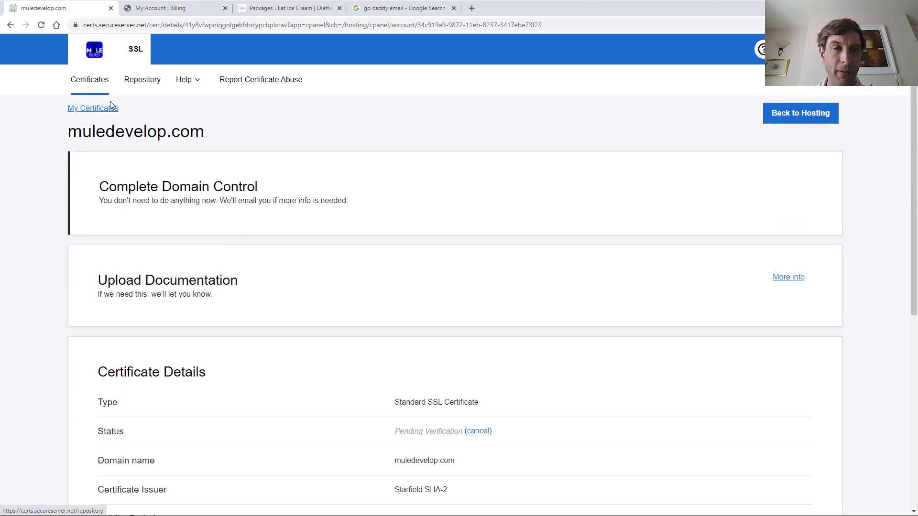
left_click(784, 113)
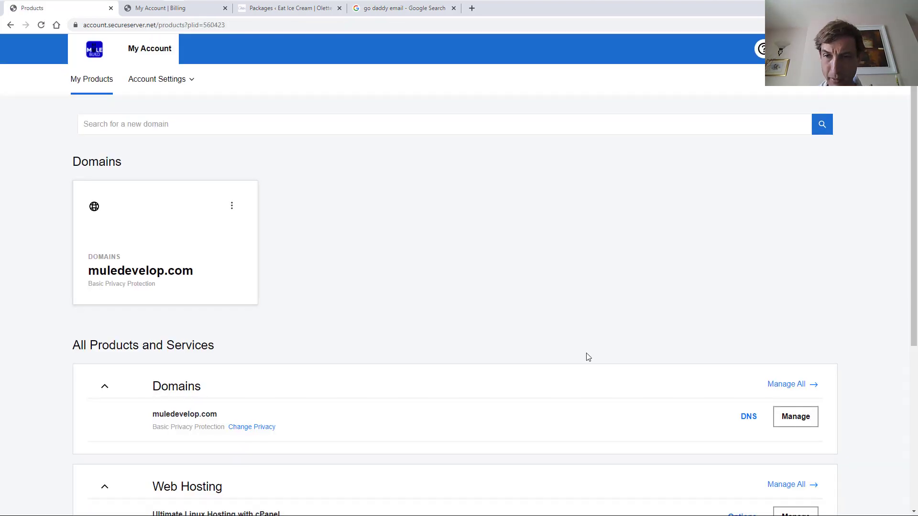
Manage the Ultimate Linux Hosting plan and launch cPanel Admin for muledevelop.com
scroll(102, 193, "down", 4)
scroll(192, 258, "down", 2)
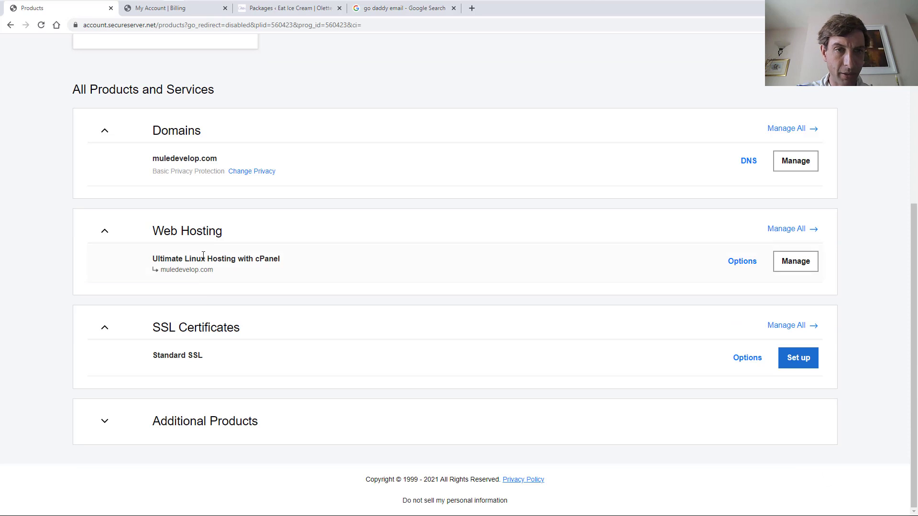
left_click(793, 266)
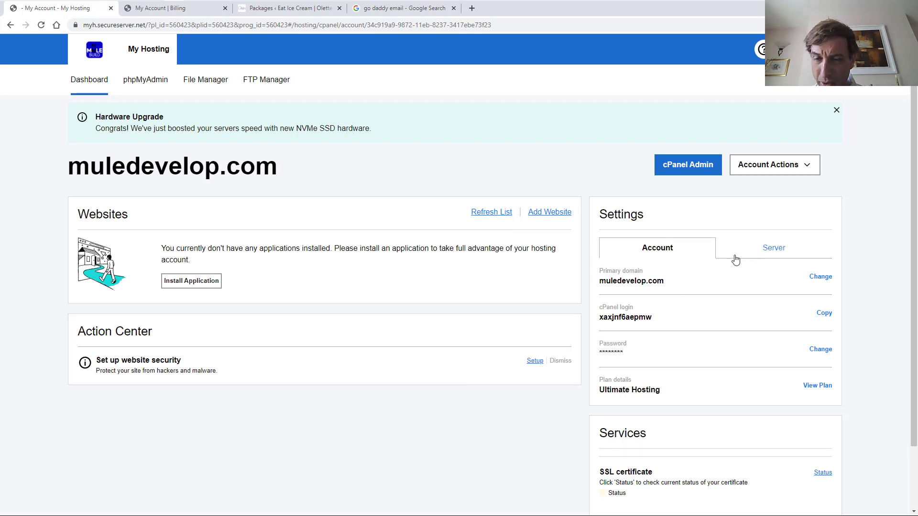
left_click(678, 164)
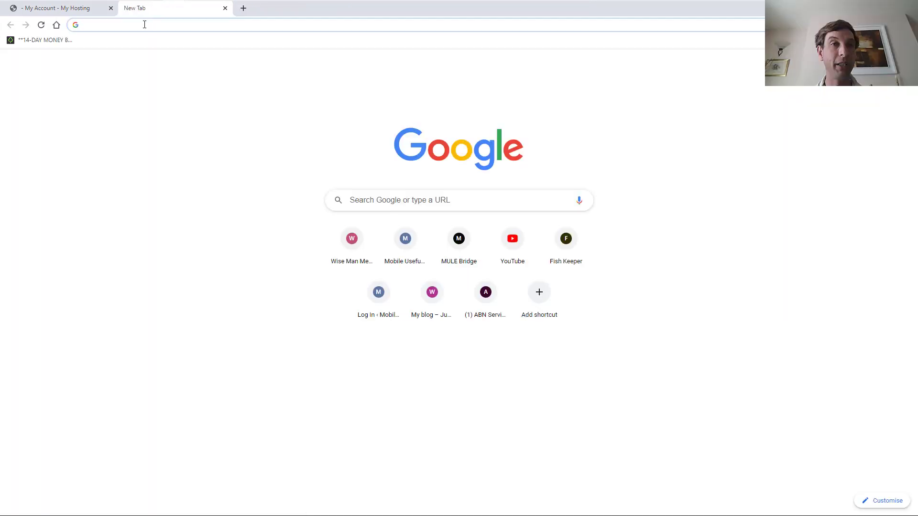
Log into olettes.com's WordPress admin, open Plugins > Add New, then switch to Snap Creek
type("ole")
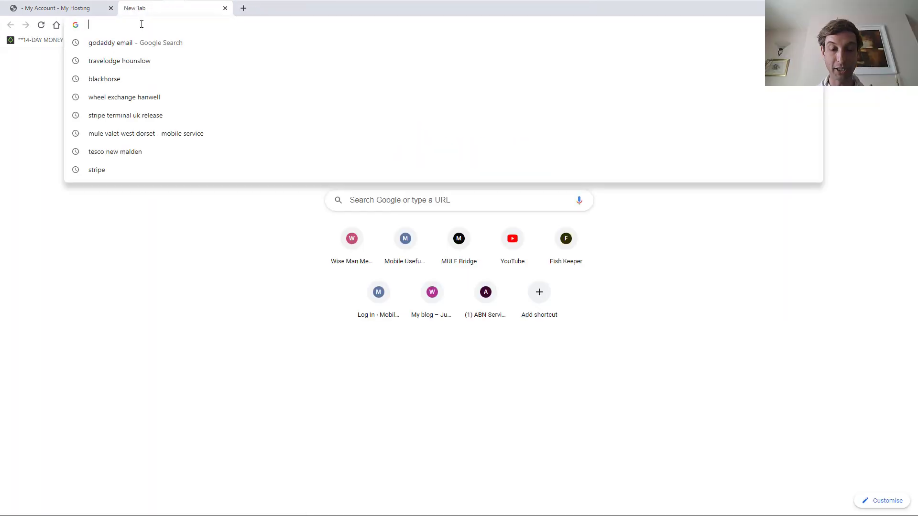
type("t")
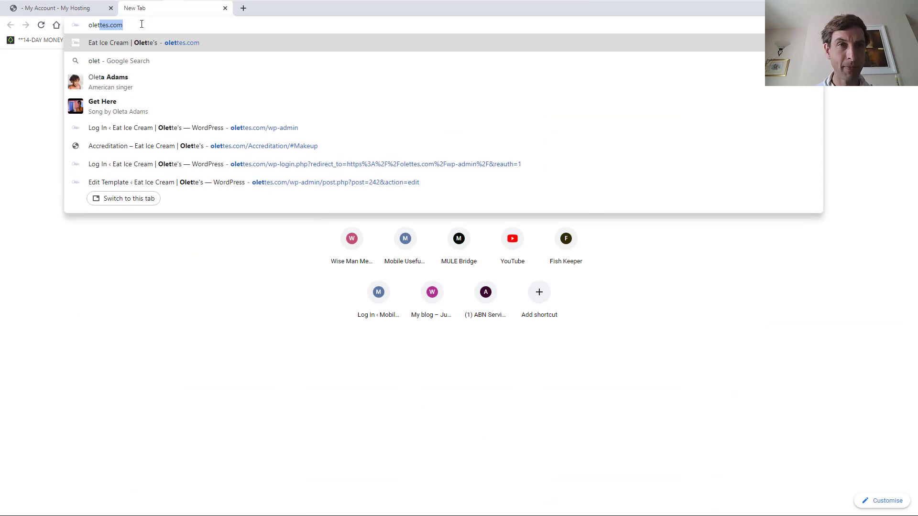
left_click(268, 128)
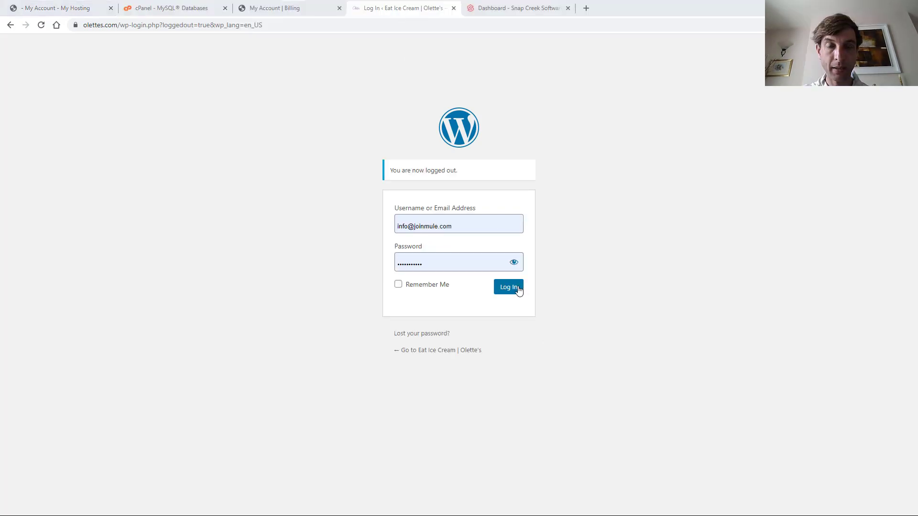
left_click(518, 288)
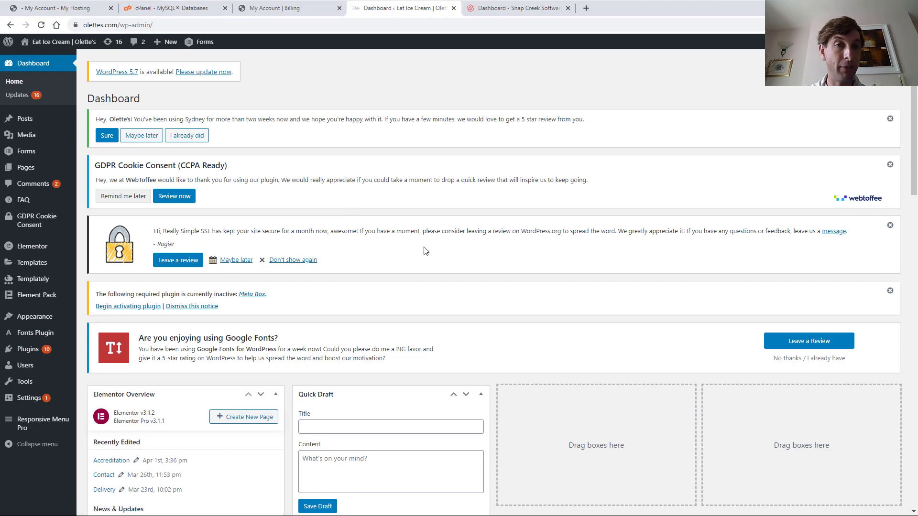
mouse_move(28, 348)
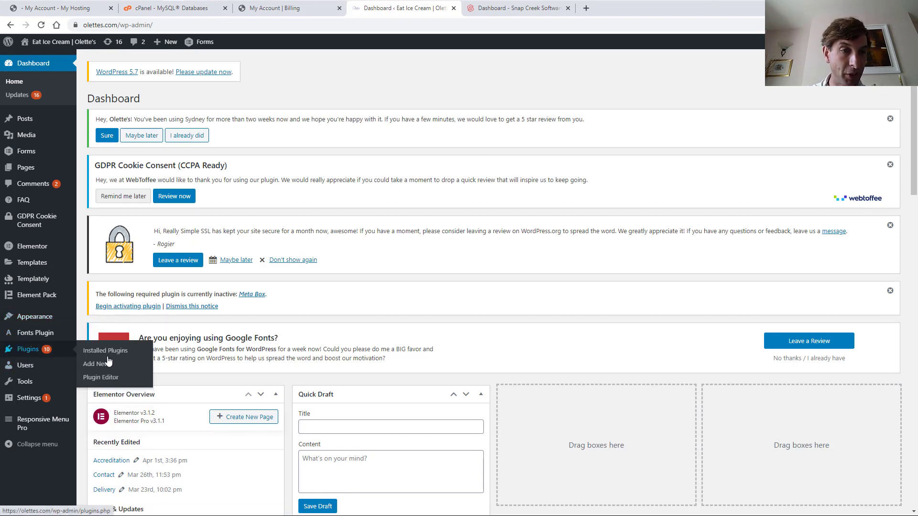
left_click(94, 368)
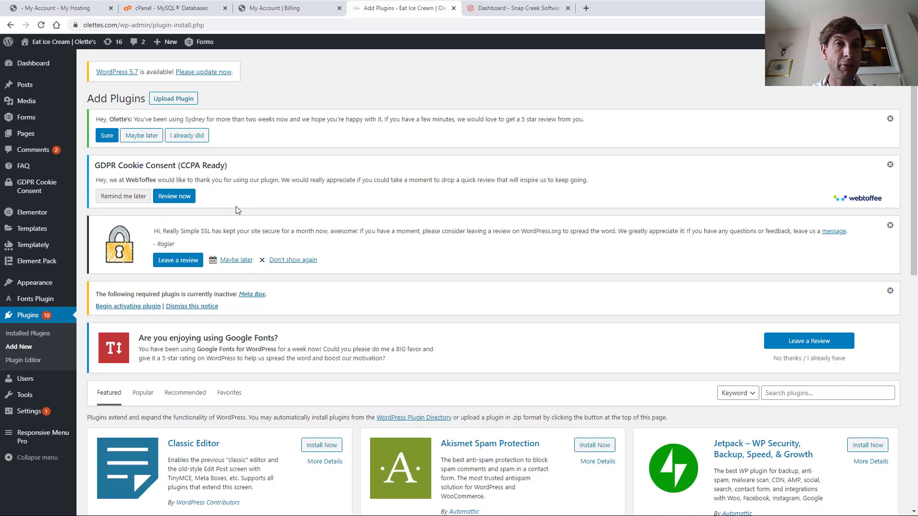
left_click(497, 10)
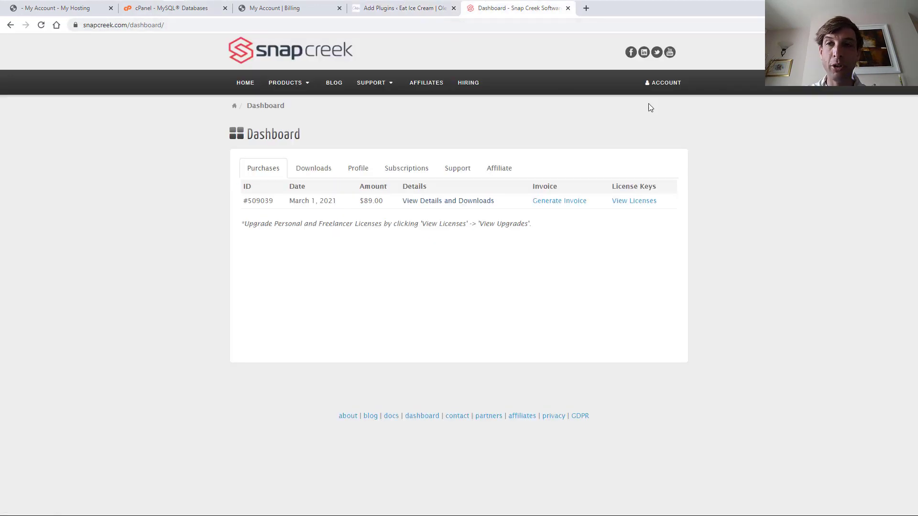
Review the Snap Creek account purchases, then bring up WordPress's Upload Plugin form
left_click(667, 85)
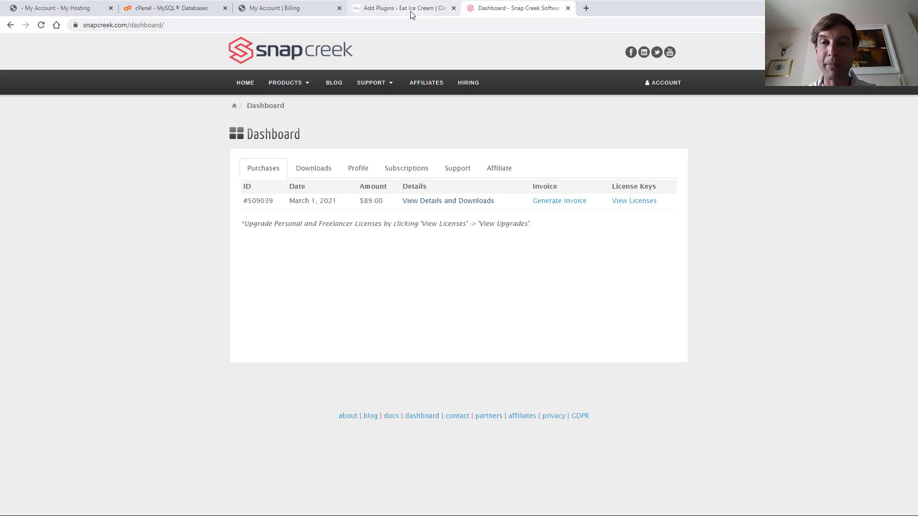
left_click(404, 9)
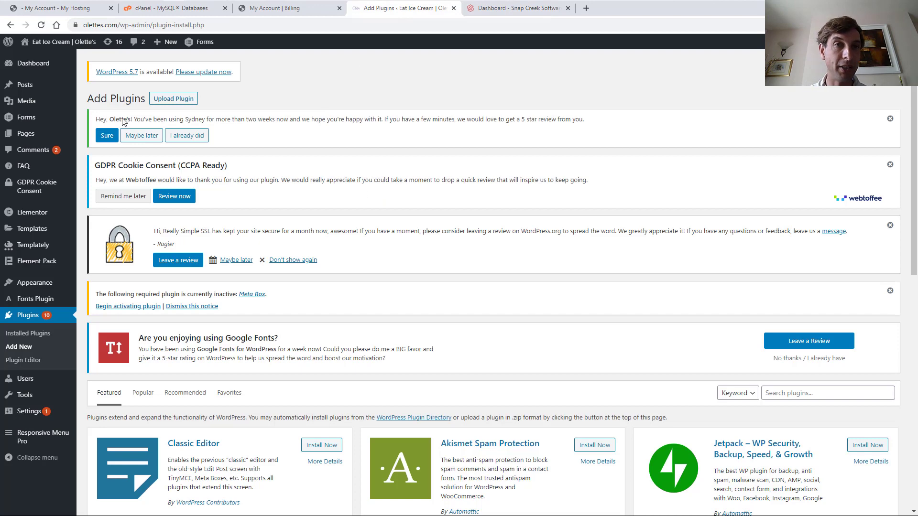
left_click(512, 8)
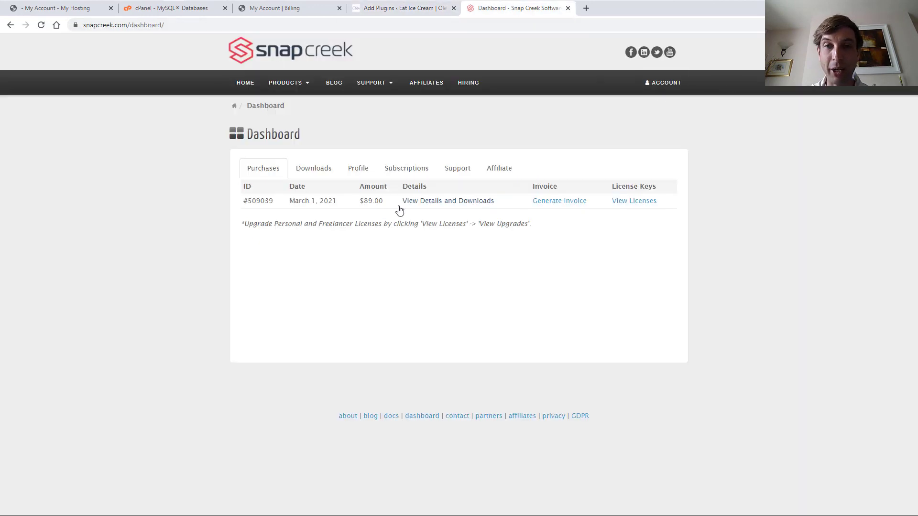
left_click(392, 12)
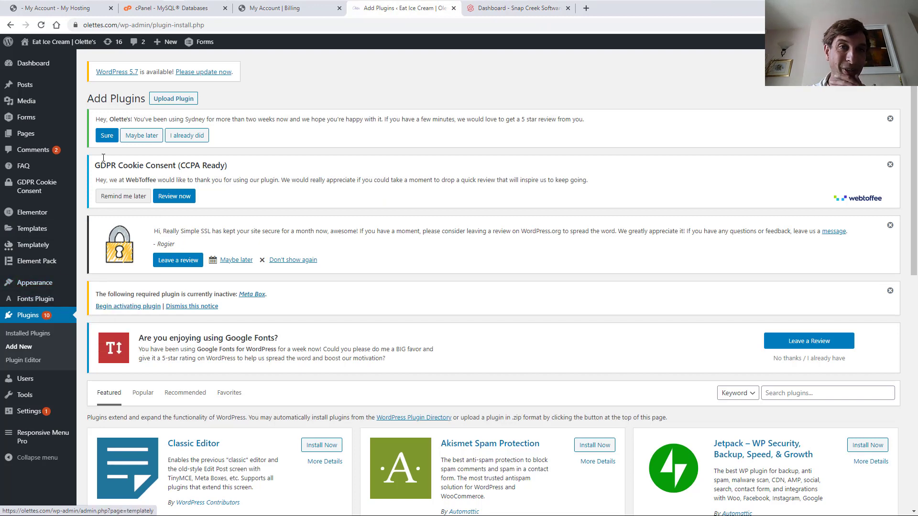
left_click(176, 99)
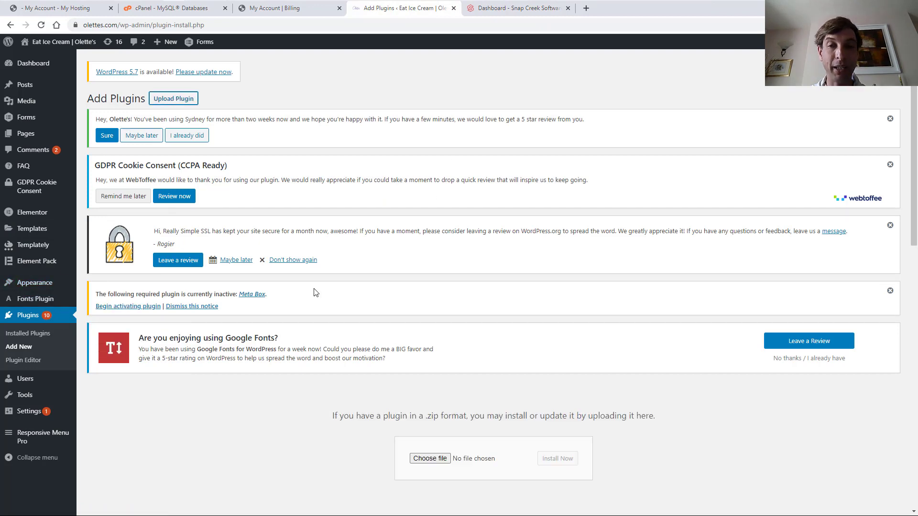
Upload duplicator-pro-4-0-2.zip from Downloads, install it, and activate the plugin
scroll(371, 296, "down", 3)
left_click(425, 315)
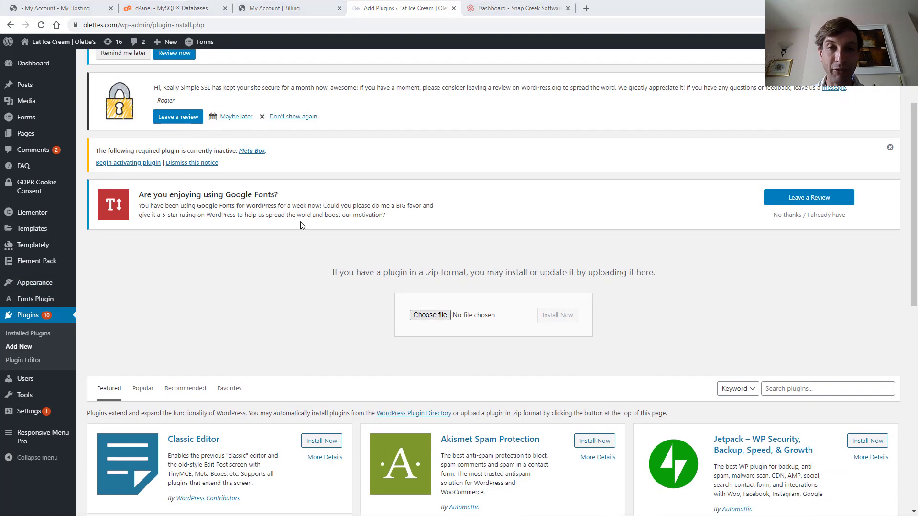
scroll(38, 103, "up", 1)
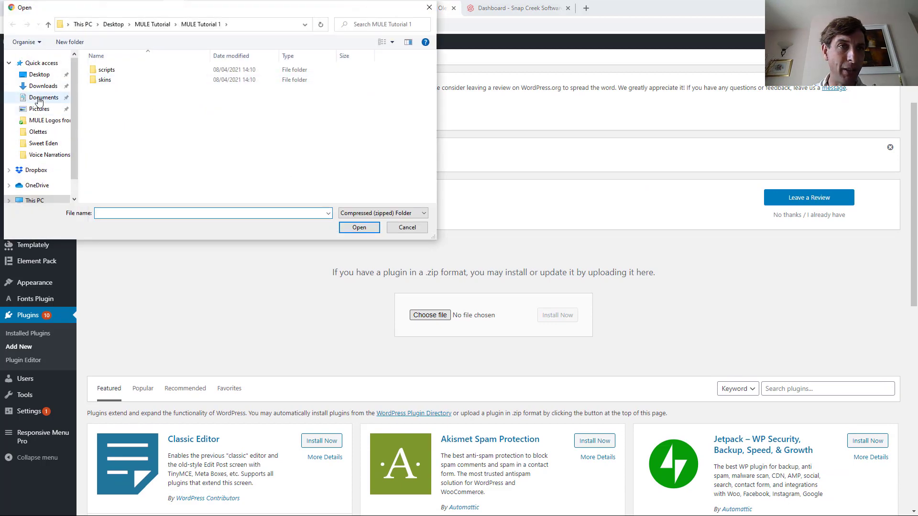
left_click(43, 86)
left_click(130, 84)
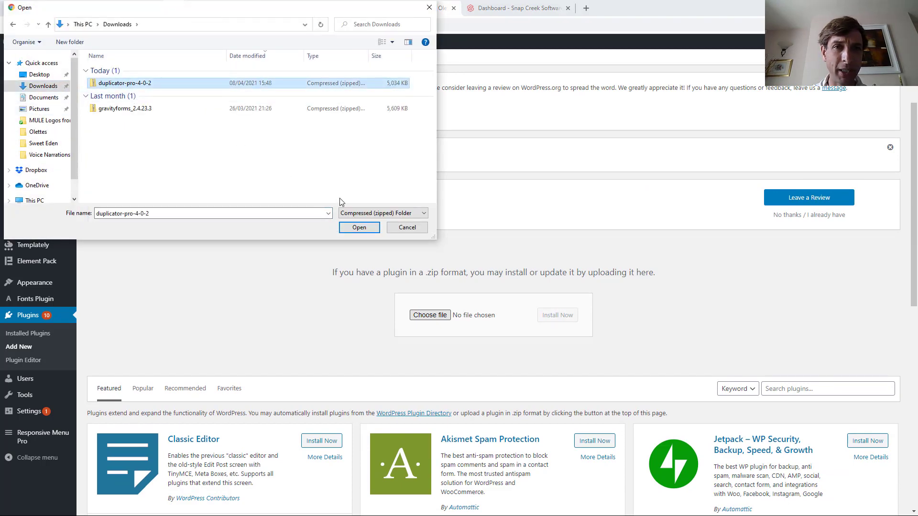
left_click(359, 227)
left_click(556, 317)
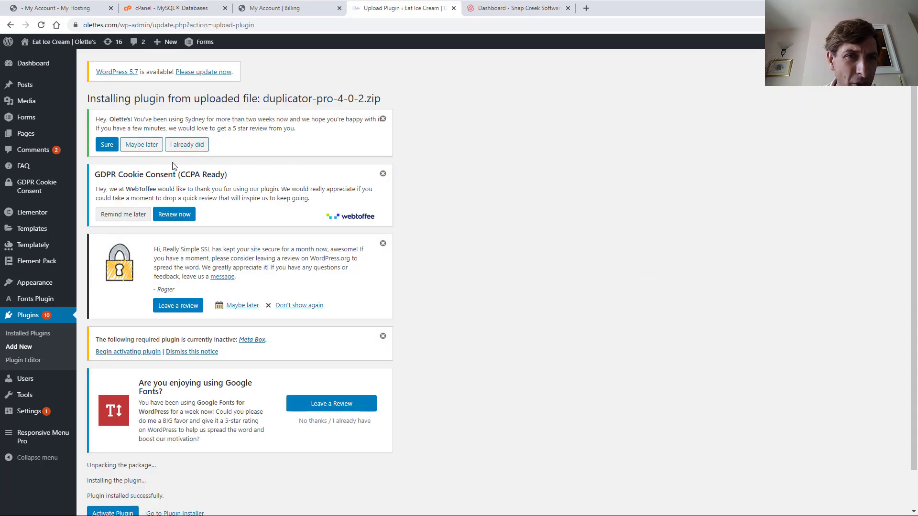
scroll(159, 455, "down", 2)
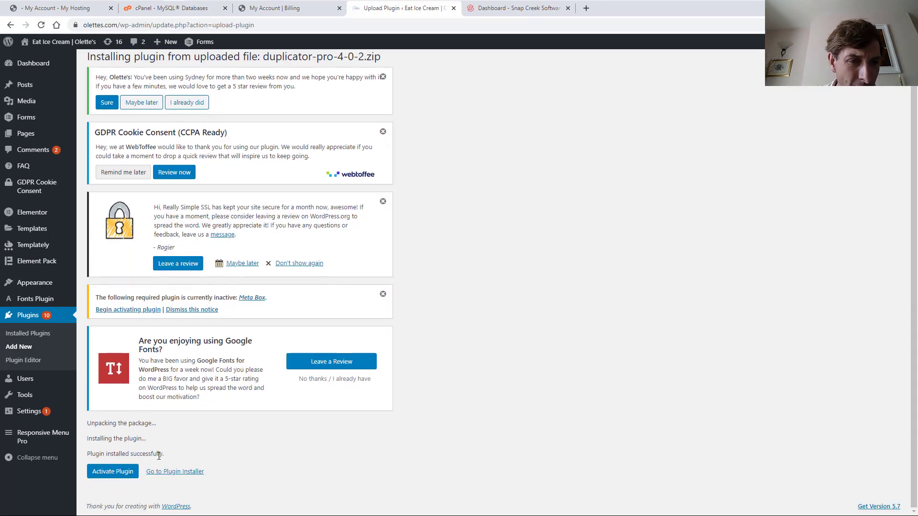
left_click(124, 474)
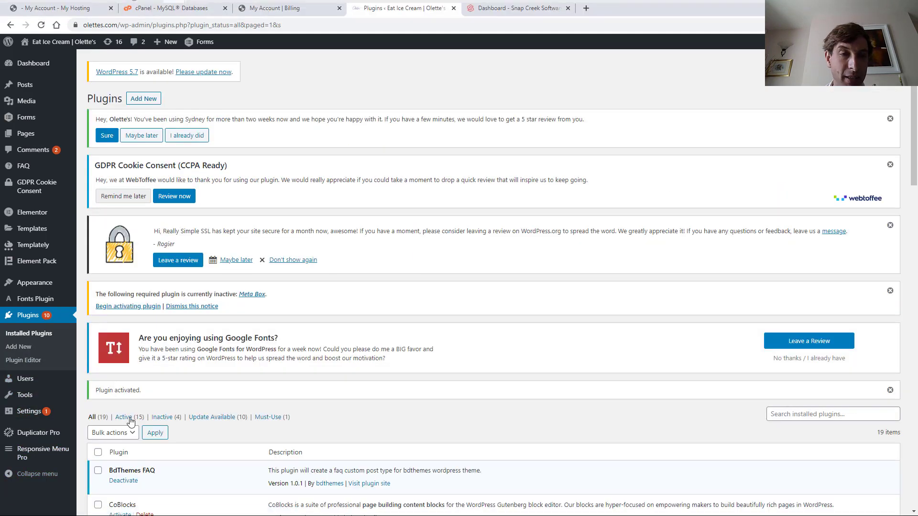
Activate the Duplicator Pro licence under Settings > Licensing, then view the empty Packages list
mouse_move(35, 438)
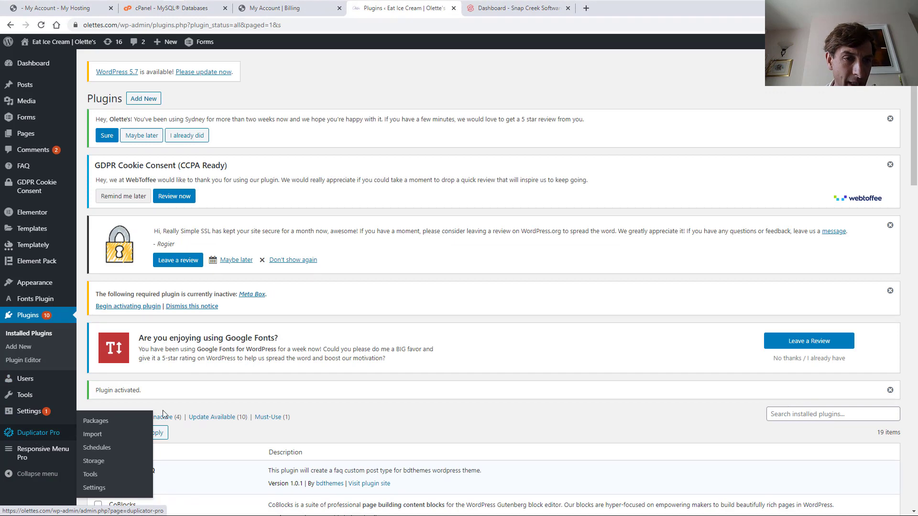
left_click(94, 488)
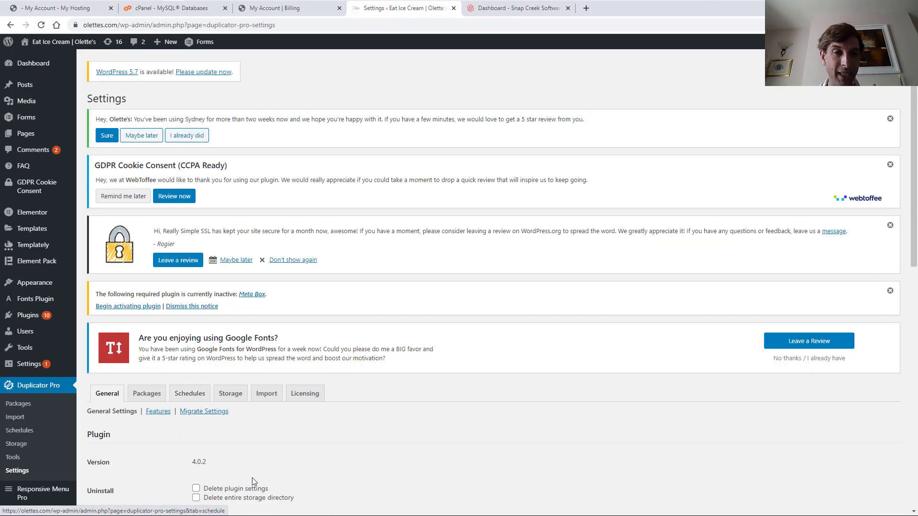
scroll(252, 478, "down", 4)
left_click(320, 206)
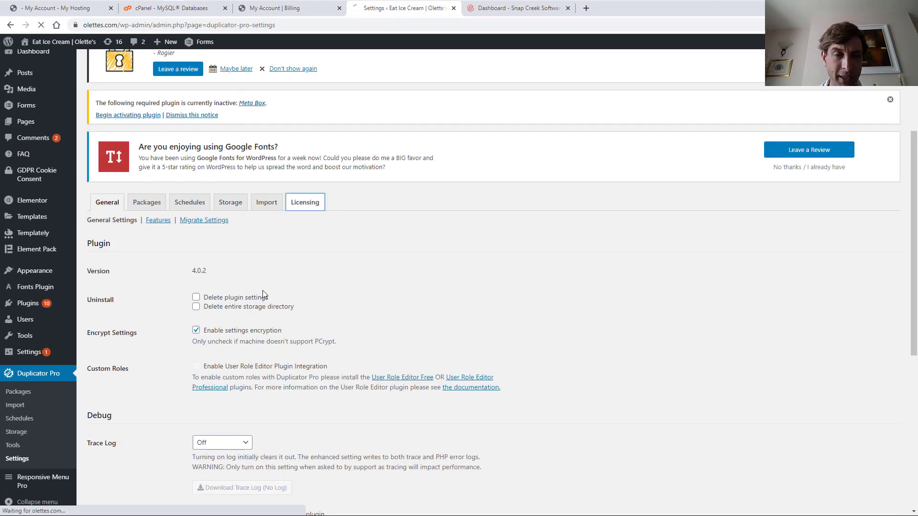
scroll(276, 380, "down", 3)
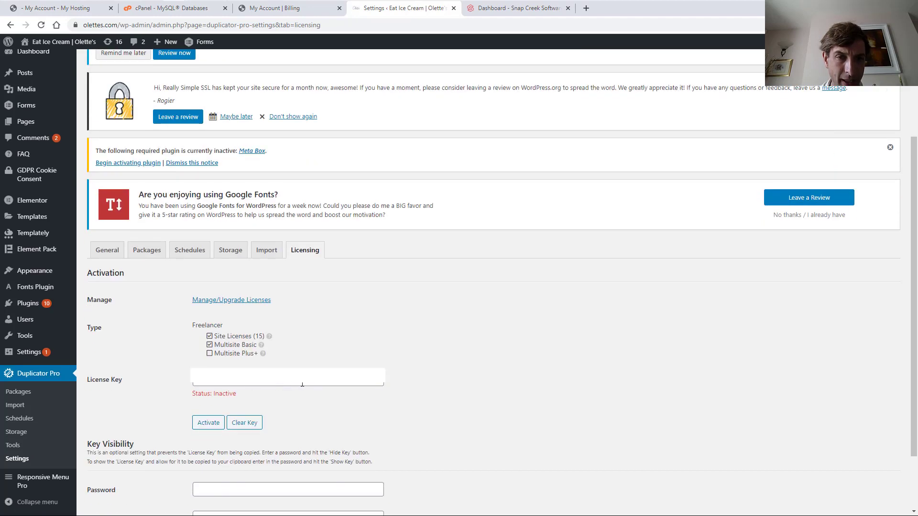
left_click(205, 421)
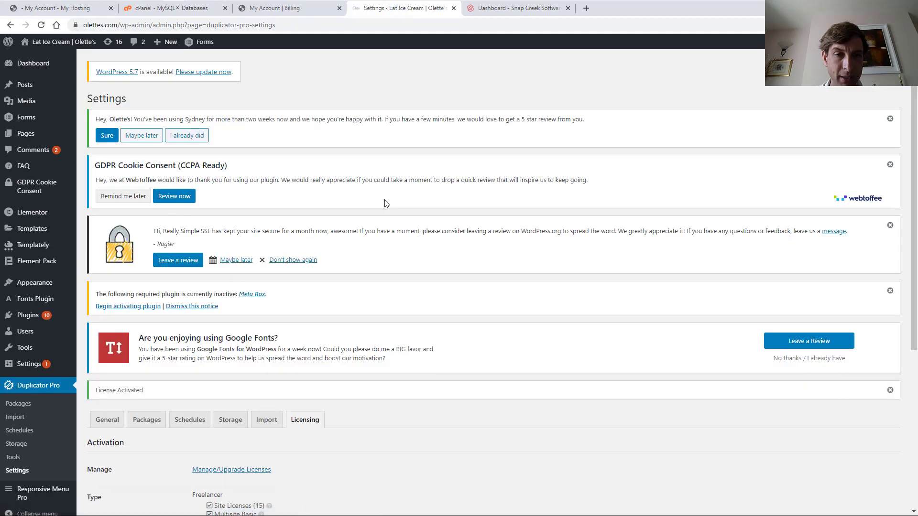
scroll(246, 350, "down", 5)
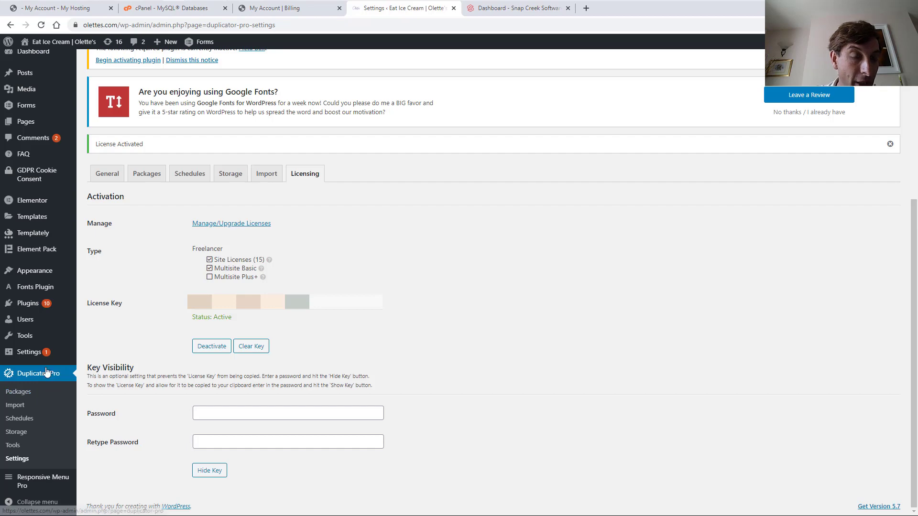
left_click(17, 392)
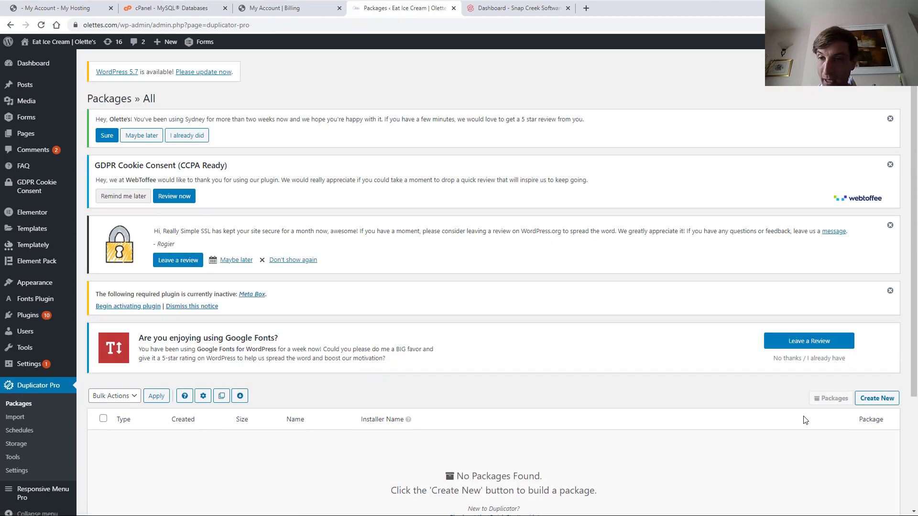
Create a new Duplicator Pro package named MULE_Development
left_click(889, 399)
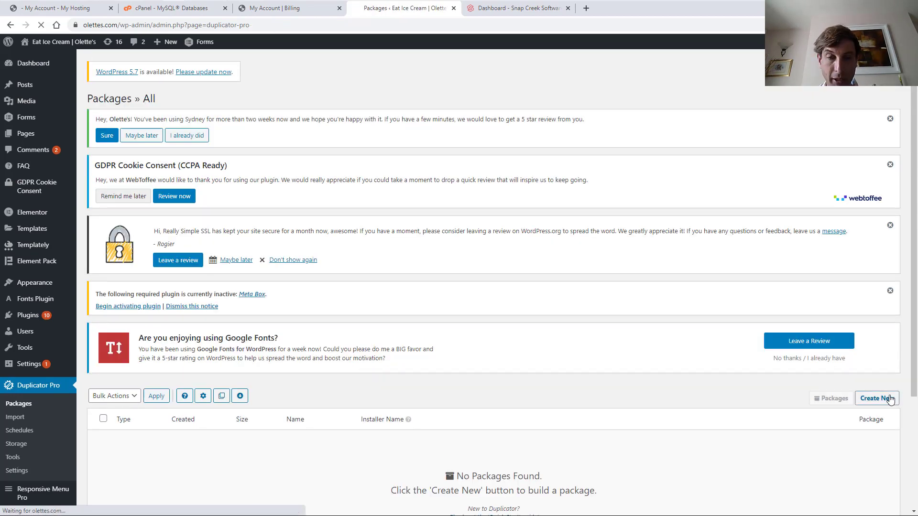
scroll(207, 324, "down", 1)
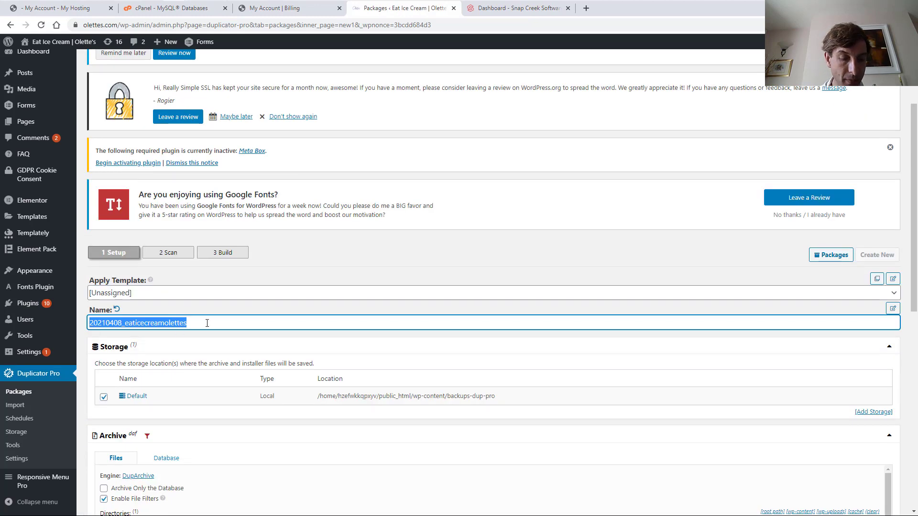
type("MULE_Development")
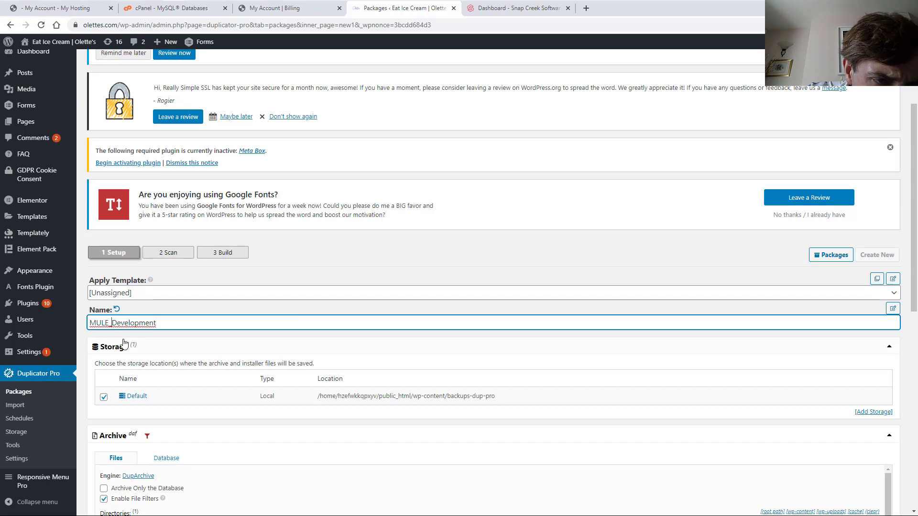
left_click(160, 327)
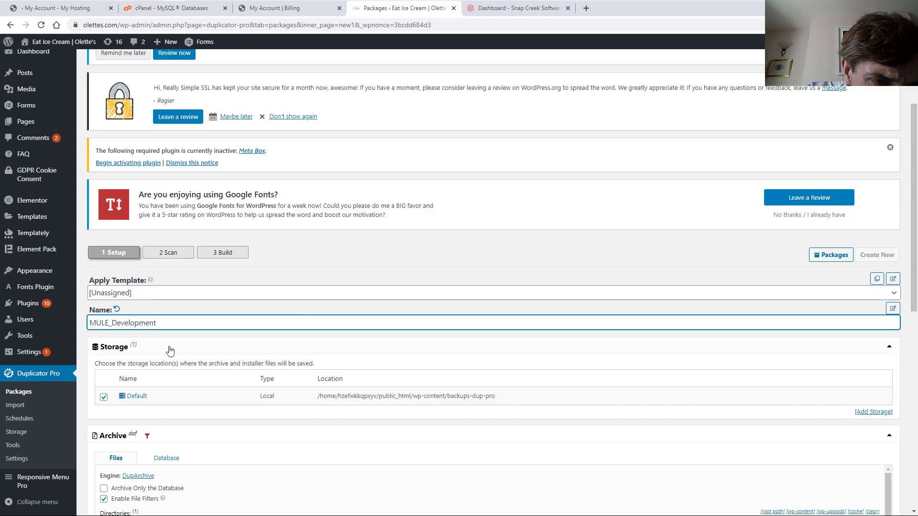
Review the package's archive file filters (uploads/2021/02 and 2021/01) and database table filters
scroll(234, 363, "down", 2)
scroll(478, 382, "down", 2)
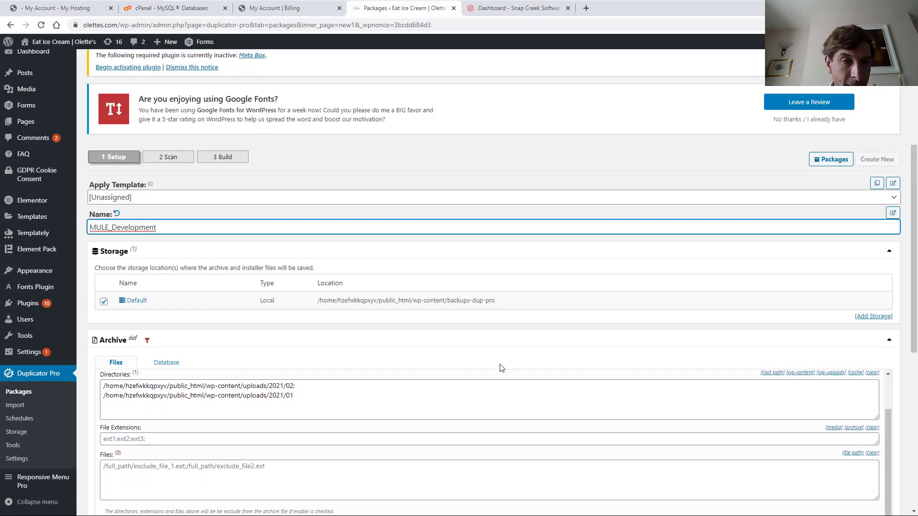
scroll(230, 391, "up", 3)
scroll(394, 399, "down", 4)
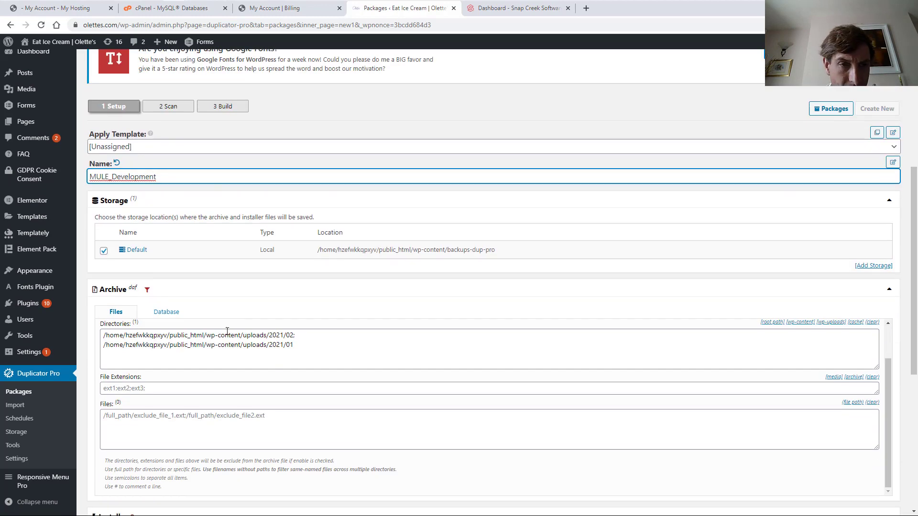
scroll(227, 331, "down", 3)
scroll(182, 194, "up", 1)
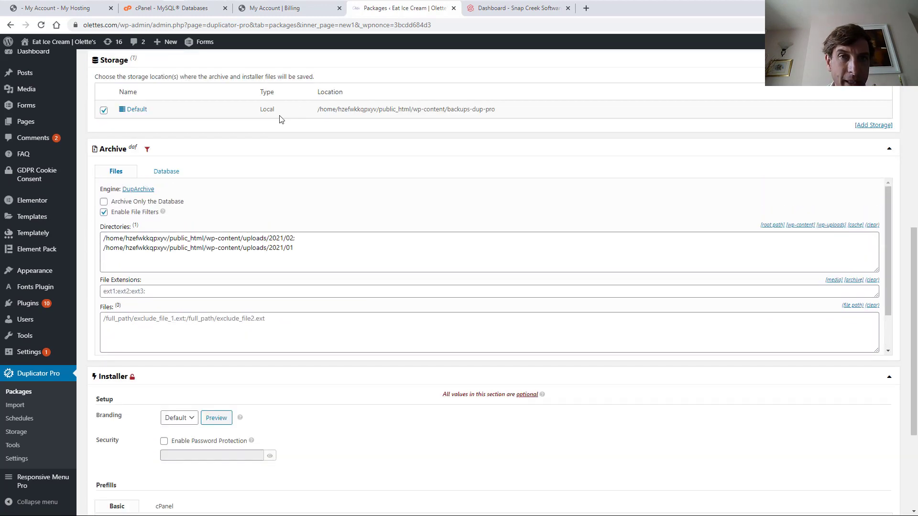
scroll(281, 120, "up", 3)
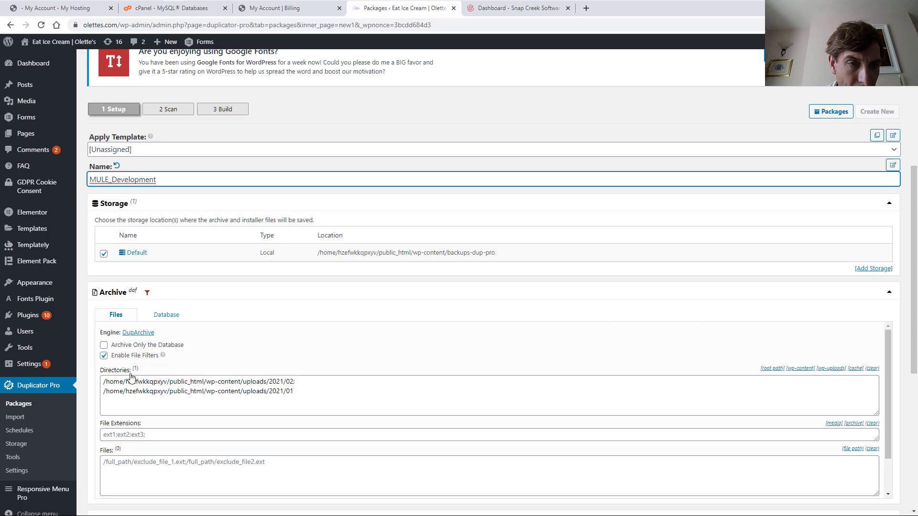
left_click(158, 317)
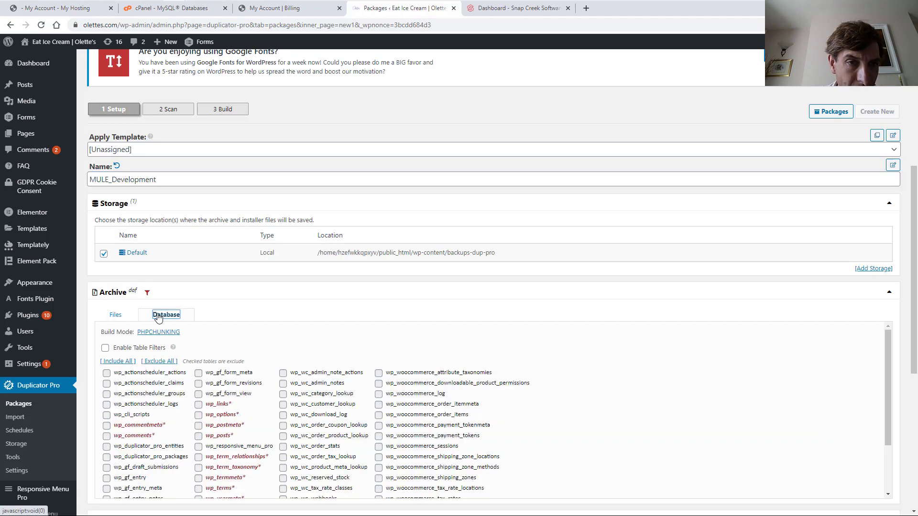
left_click(112, 316)
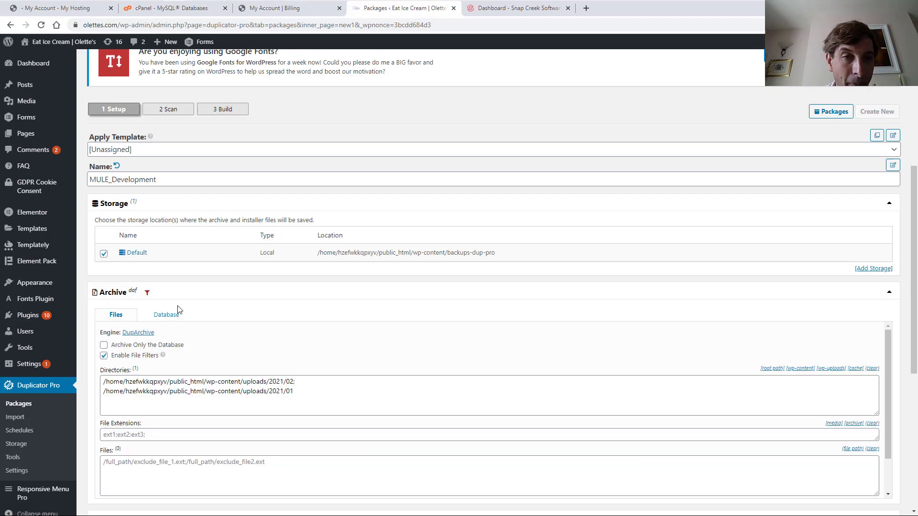
scroll(169, 436, "down", 1)
scroll(237, 407, "up", 2)
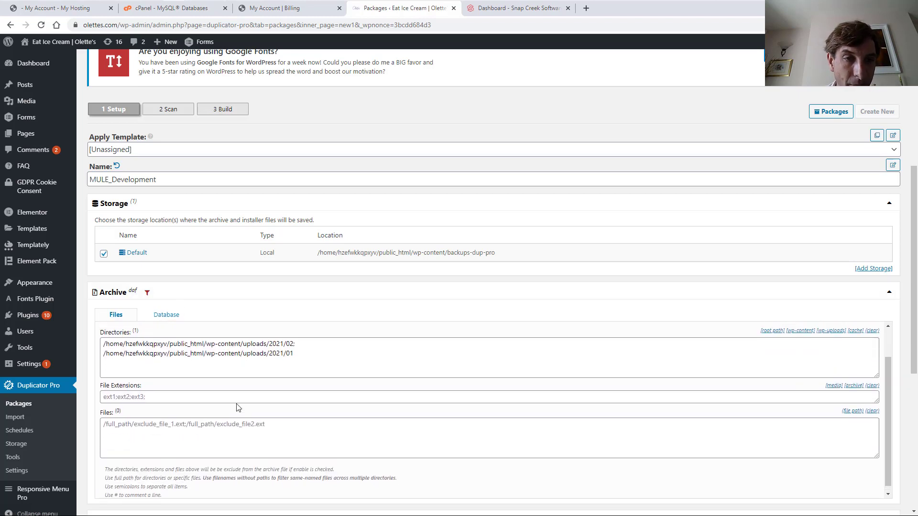
Advance the package to step 2 and start the site scan
left_click_drag(911, 313, 898, 436)
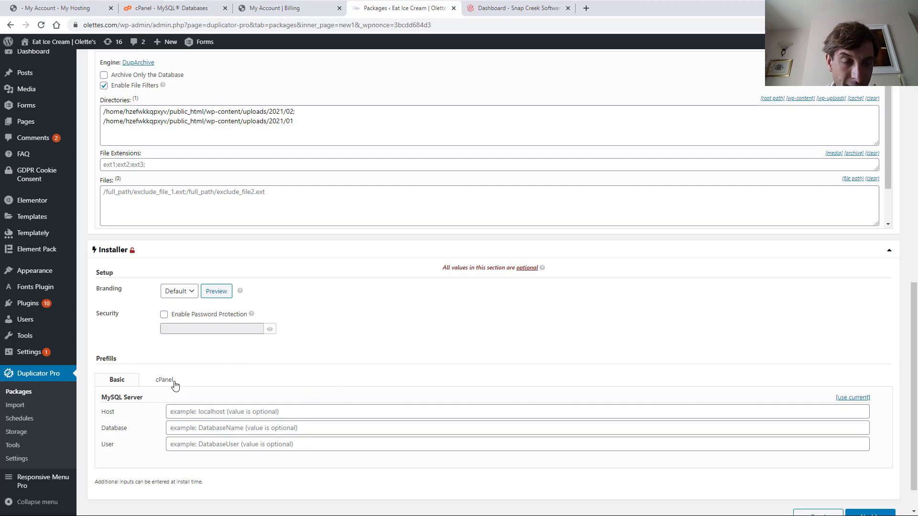
scroll(226, 405, "down", 1)
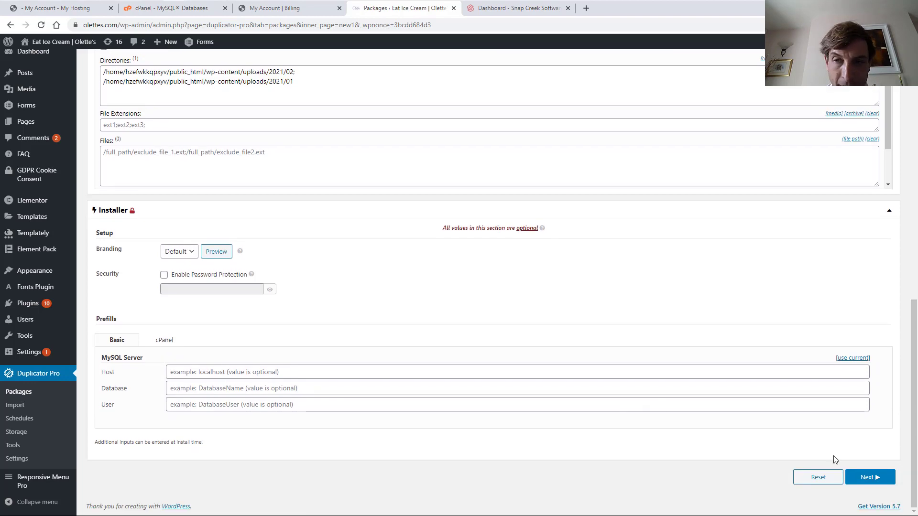
left_click(865, 479)
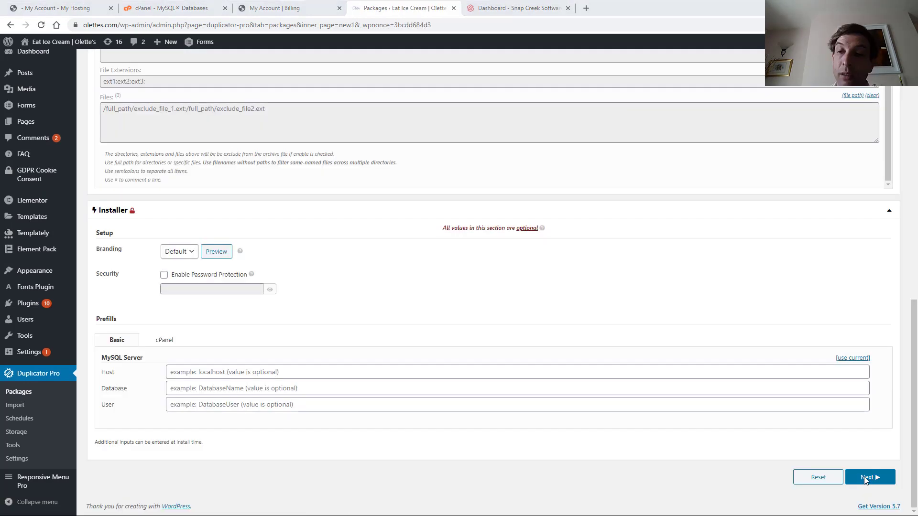
left_click(866, 477)
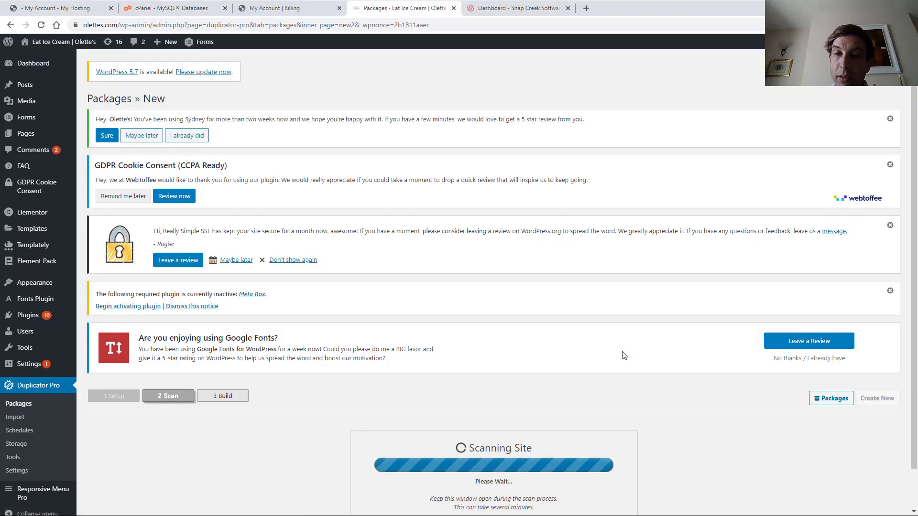
Review the 3.12GB files and 65.69MB database scan, confirm continuing, and start the build
scroll(690, 369, "down", 4)
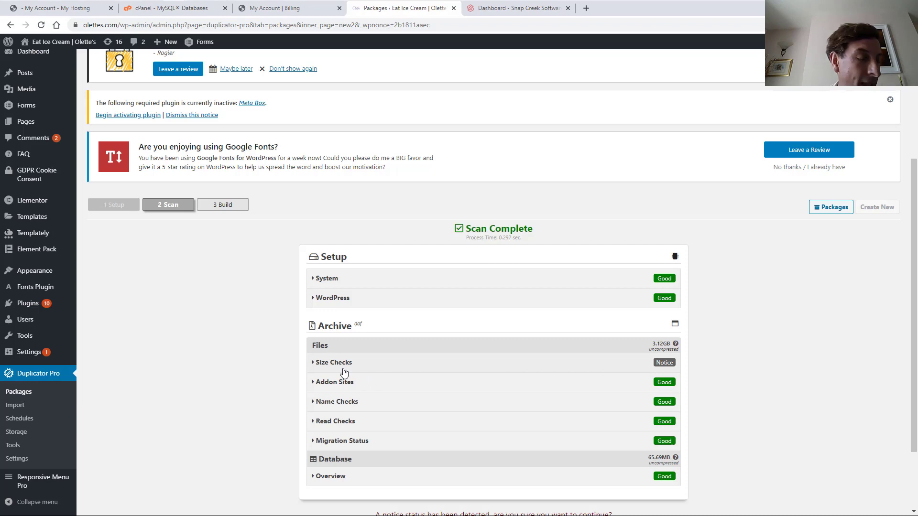
scroll(759, 356, "down", 2)
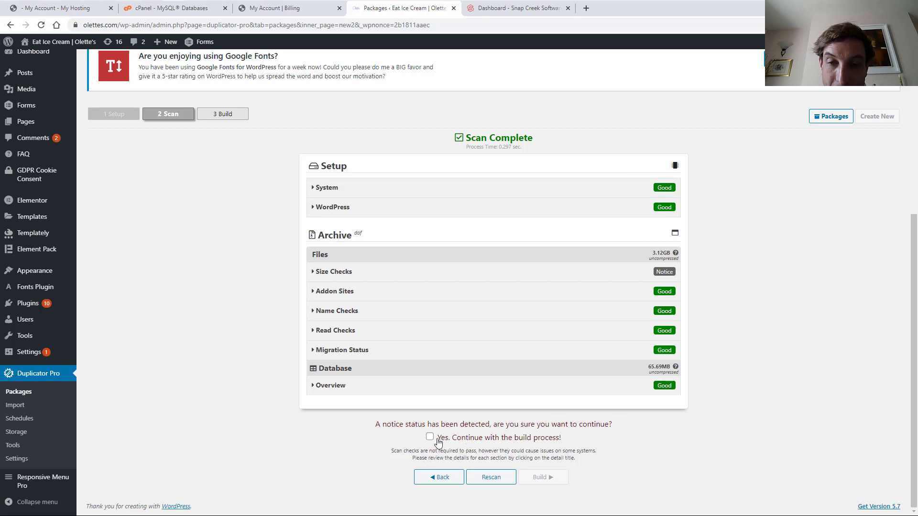
left_click(430, 438)
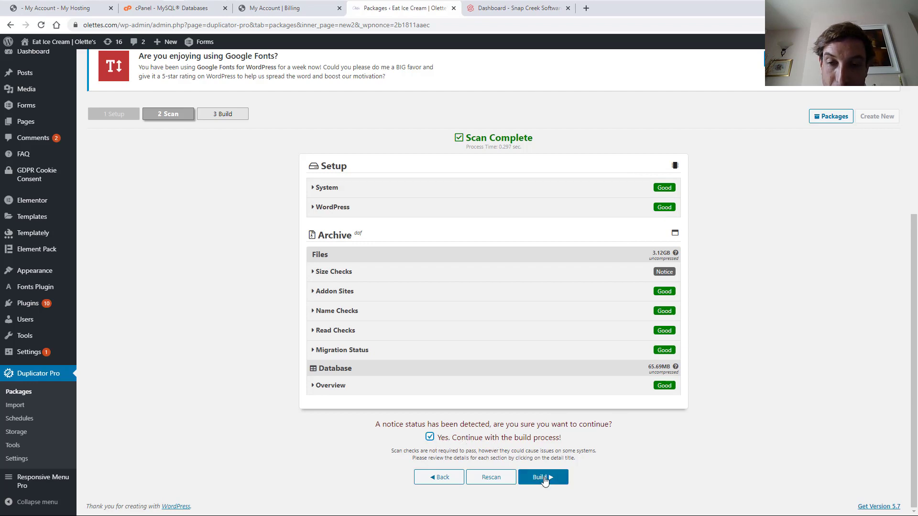
left_click(543, 478)
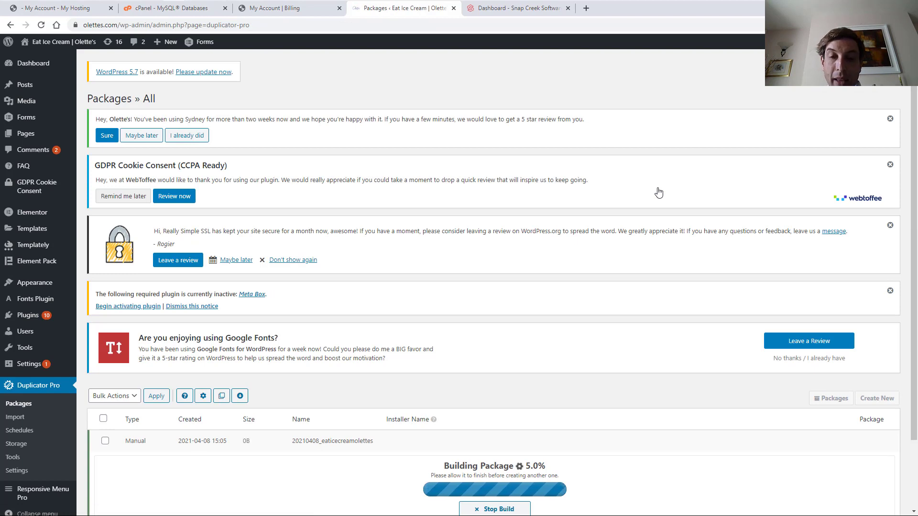
Wait for the 2.99GB 20210408_eaticecreamolettes package to finish, then show its download options
scroll(407, 325, "down", 2)
mouse_move(434, 338)
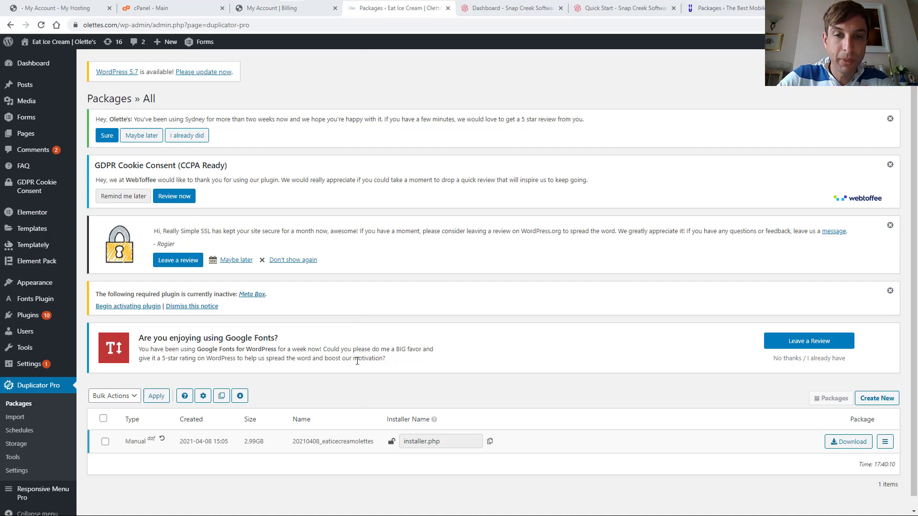
scroll(396, 389, "down", 1)
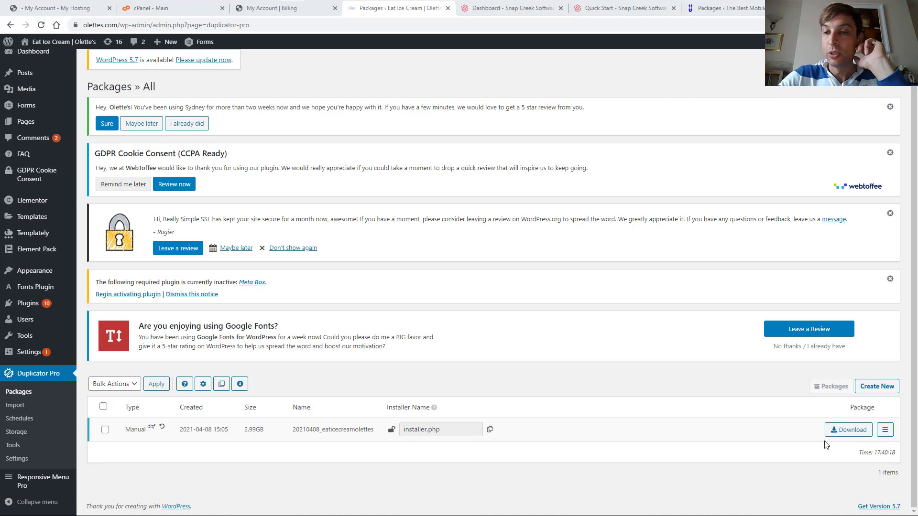
left_click(852, 433)
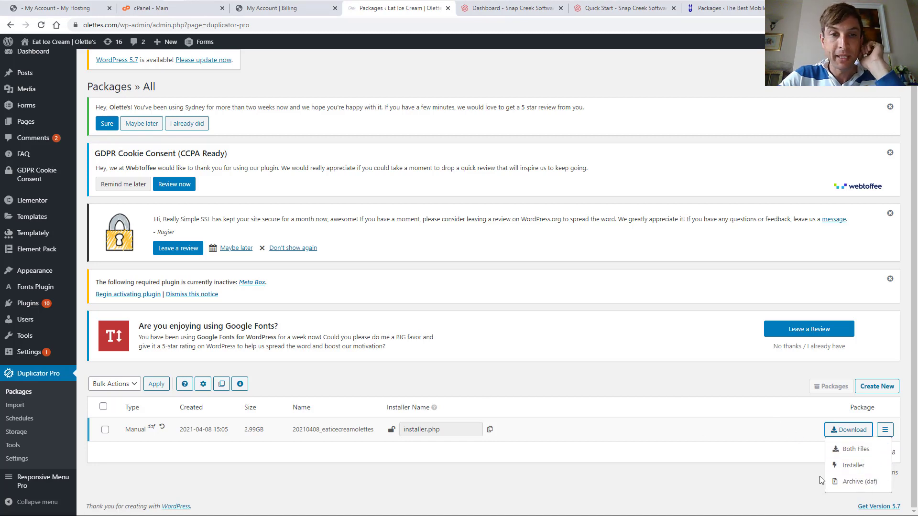
Save both the .daf package archive and installer.php from Duplicator Pro to Downloads, allowing multiple downloads
left_click(842, 450)
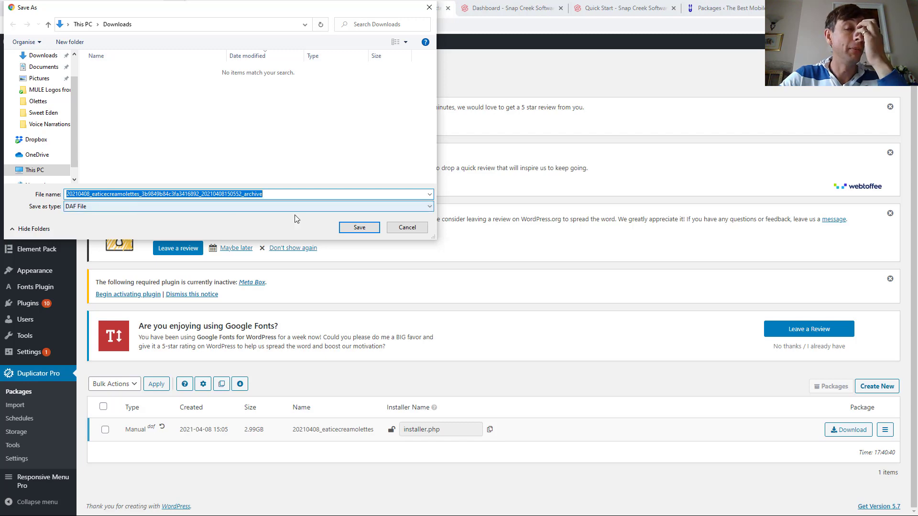
left_click(361, 227)
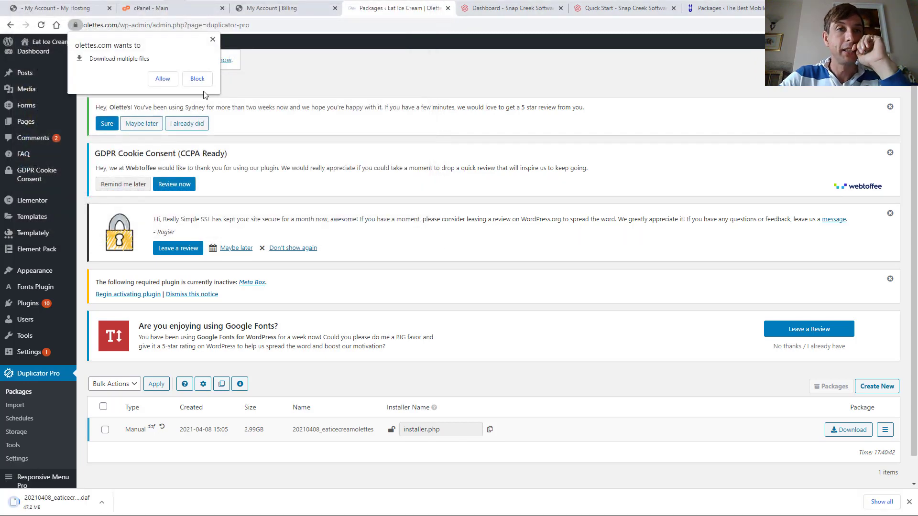
left_click(158, 82)
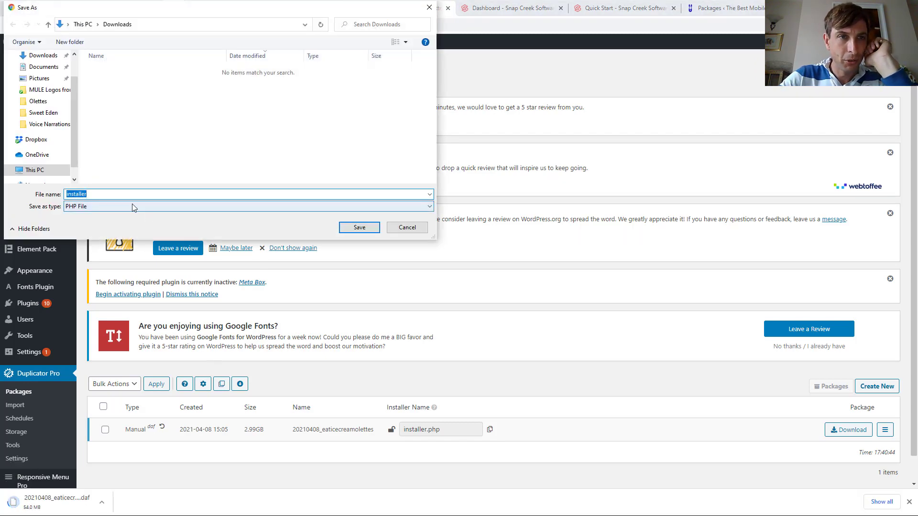
left_click(360, 227)
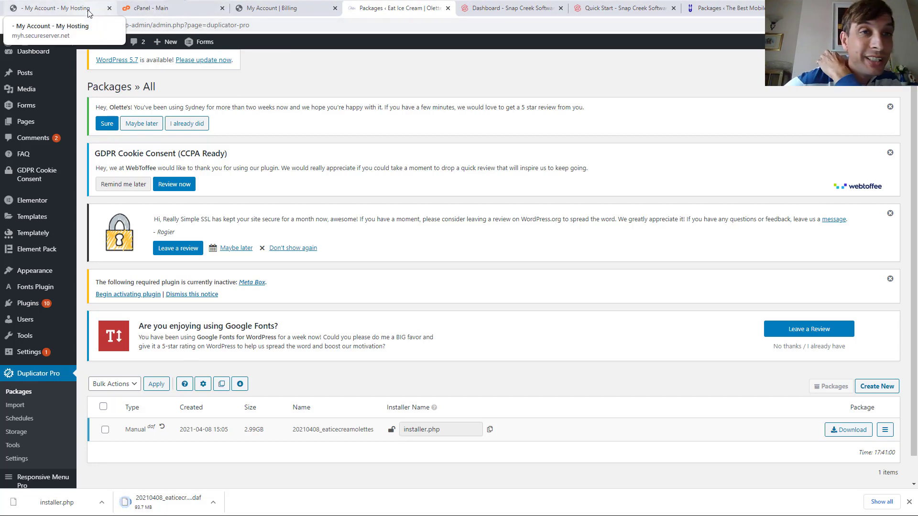
Open the new host's File Manager from cPanel home and browse to the empty public_html folder
left_click(28, 9)
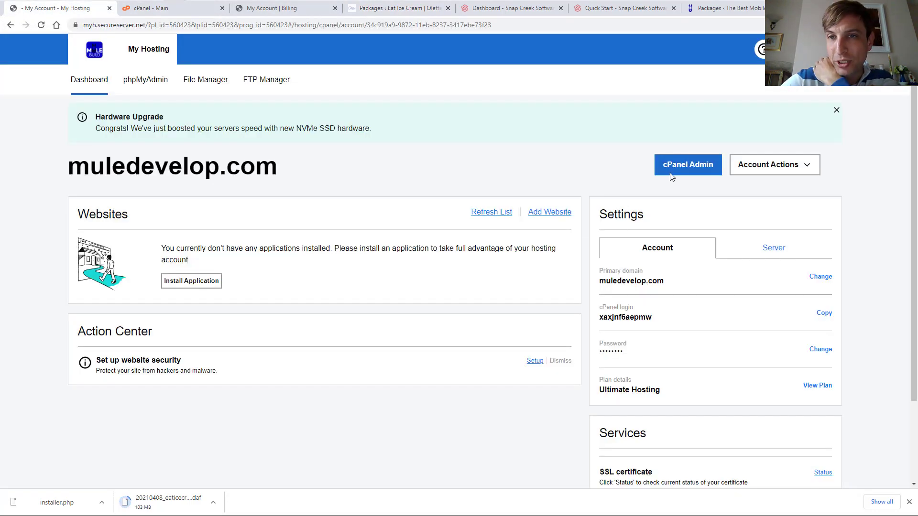
left_click(130, 11)
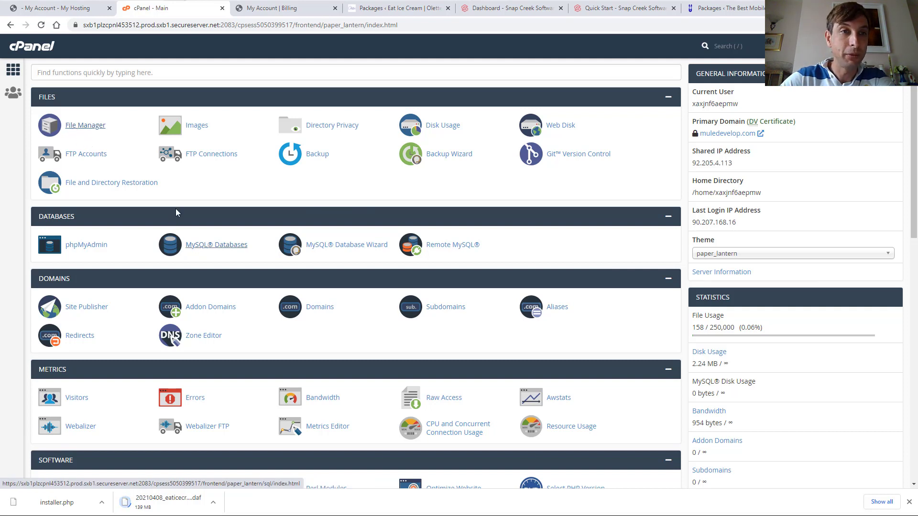
left_click(75, 126)
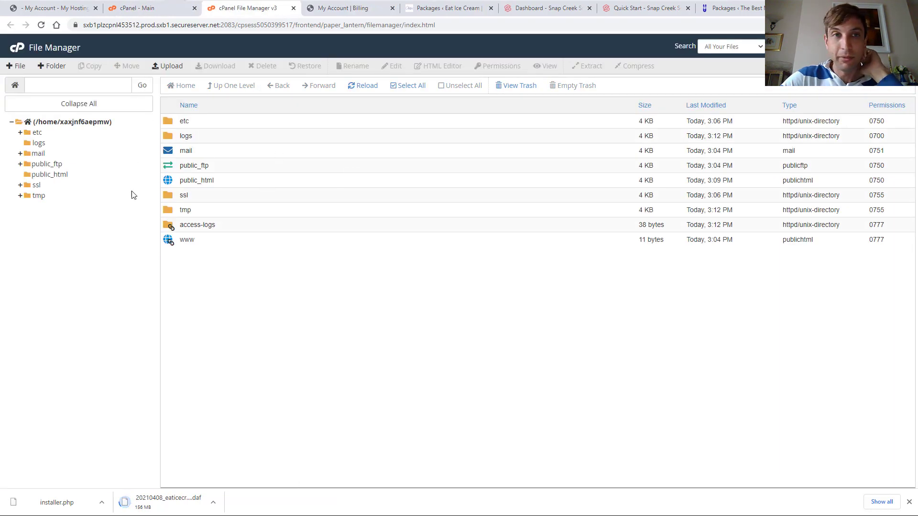
left_click(121, 10)
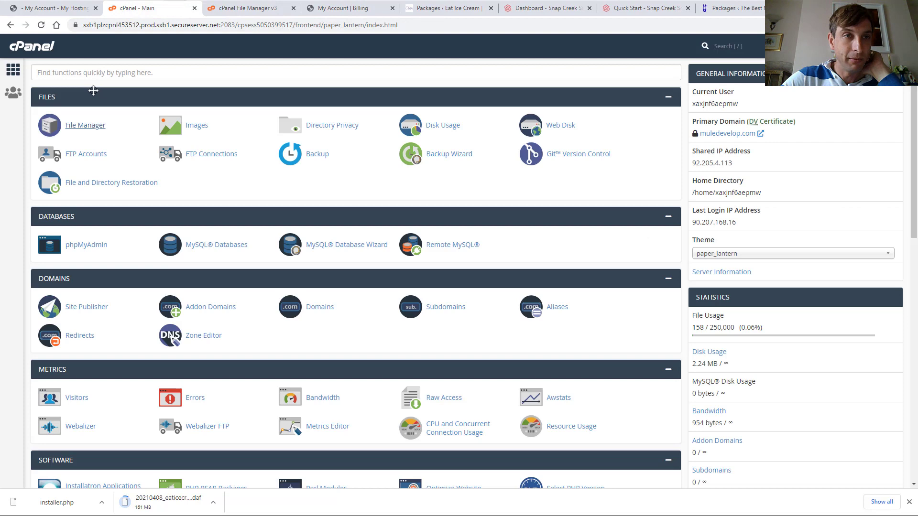
left_click(85, 125)
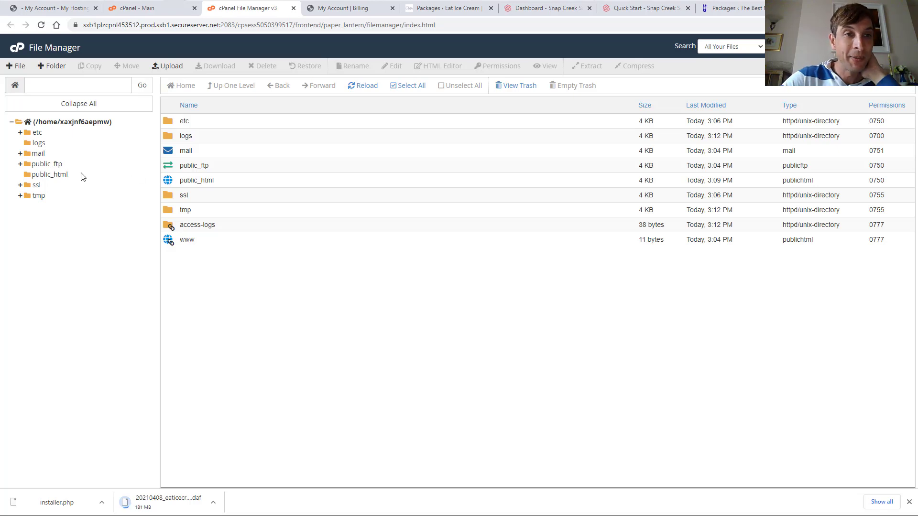
left_click(47, 175)
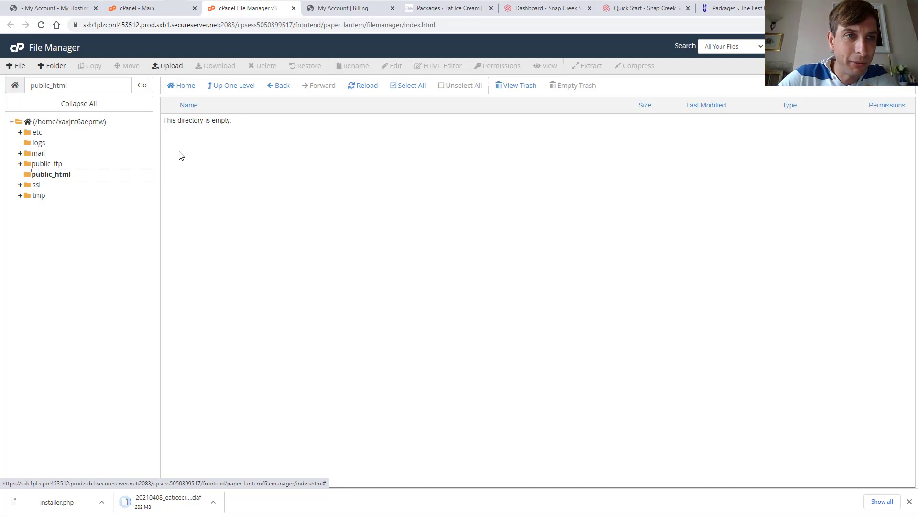
Check the tmp and public_html folders, set the .daf download to open when done, and return to cPanel home
left_click(37, 195)
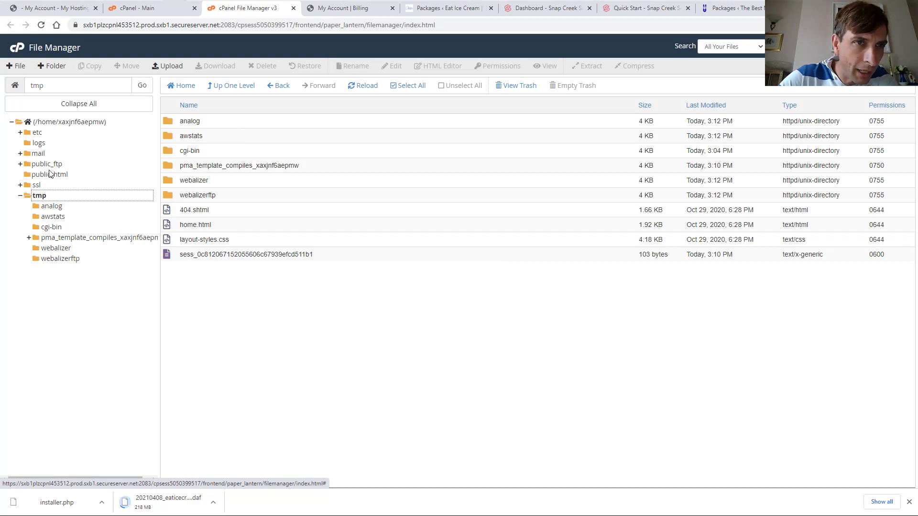
left_click(49, 175)
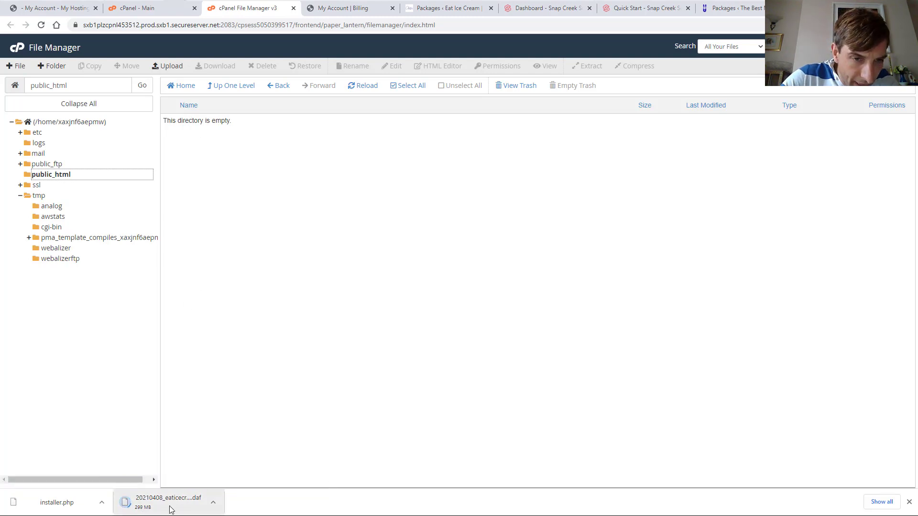
left_click(213, 508)
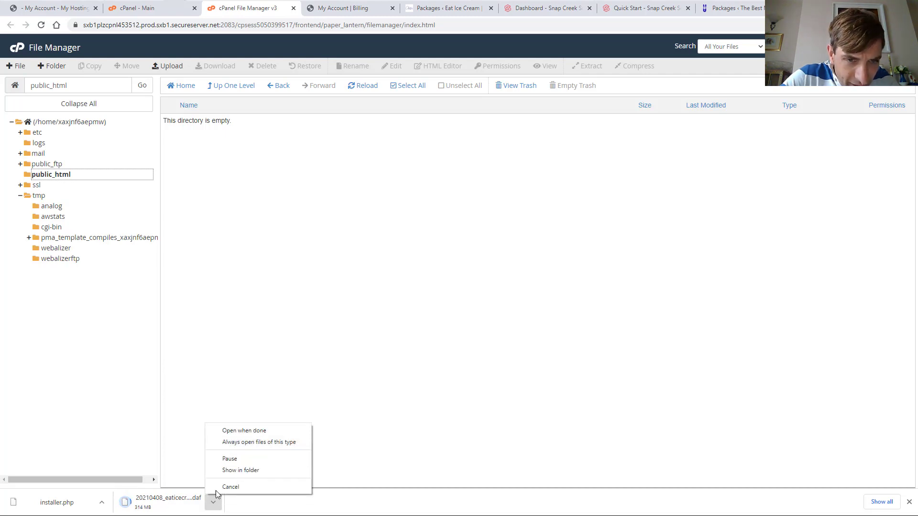
left_click(243, 430)
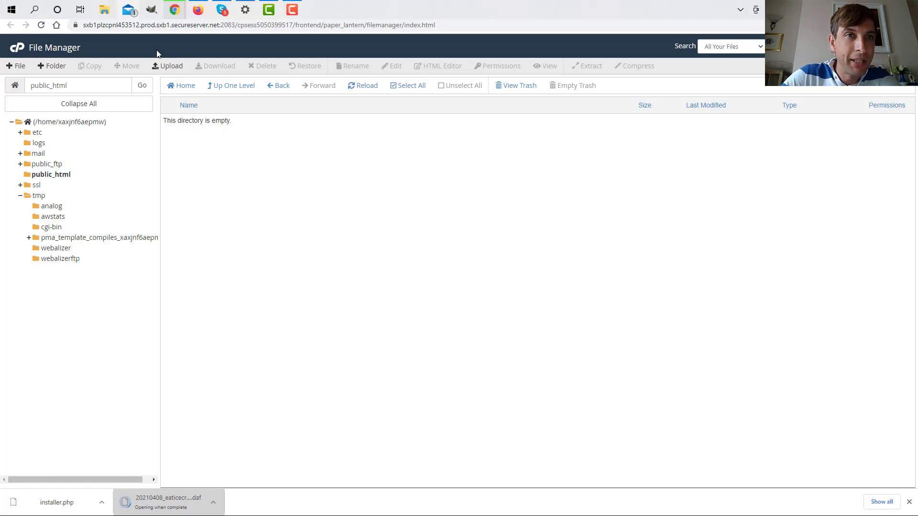
left_click(141, 14)
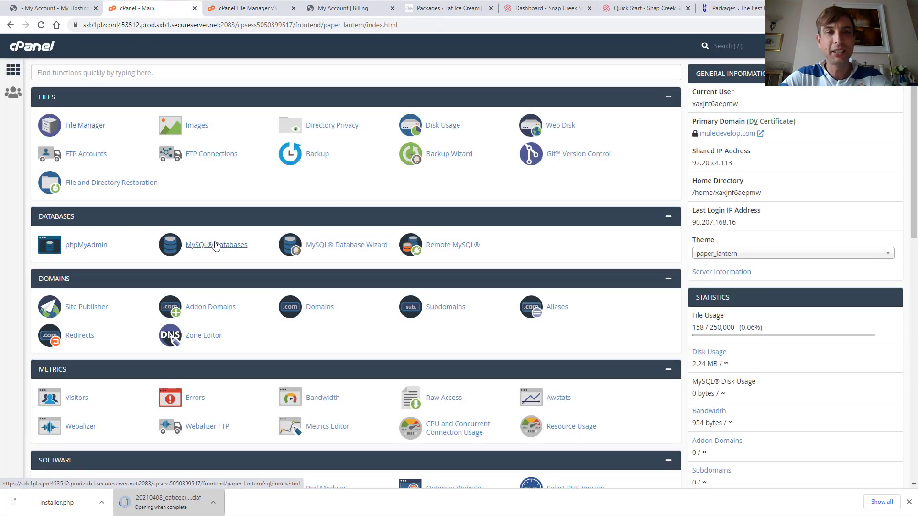
Create a MySQL database named MULE Dev and go back to the database list
left_click(219, 245)
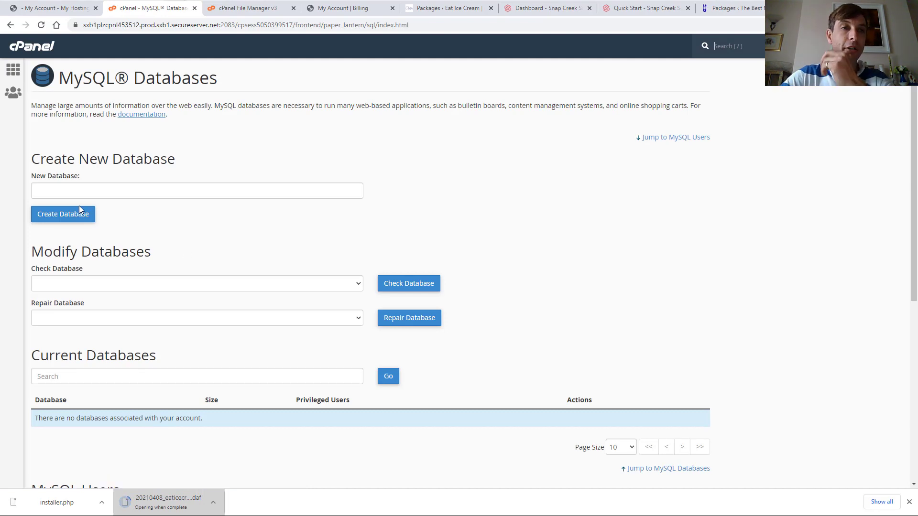
left_click(81, 191)
type("MULE Dev")
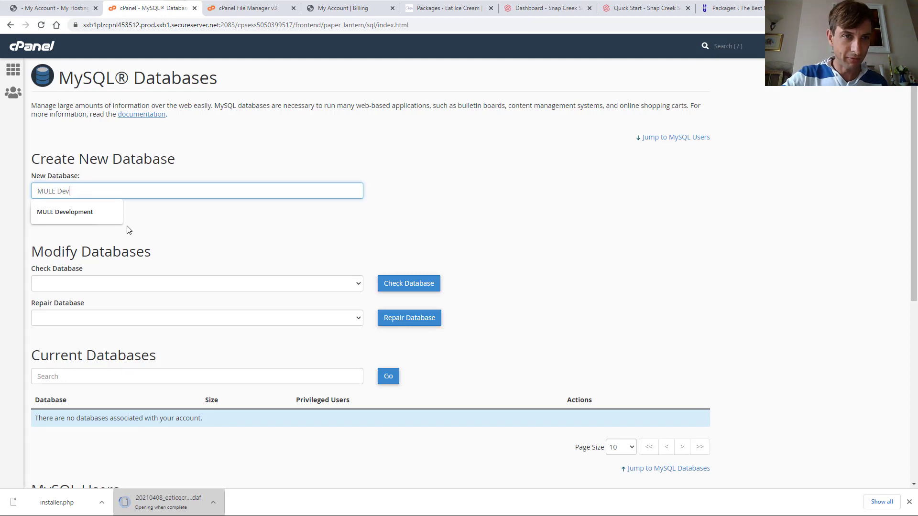
left_click(173, 219)
left_click(74, 219)
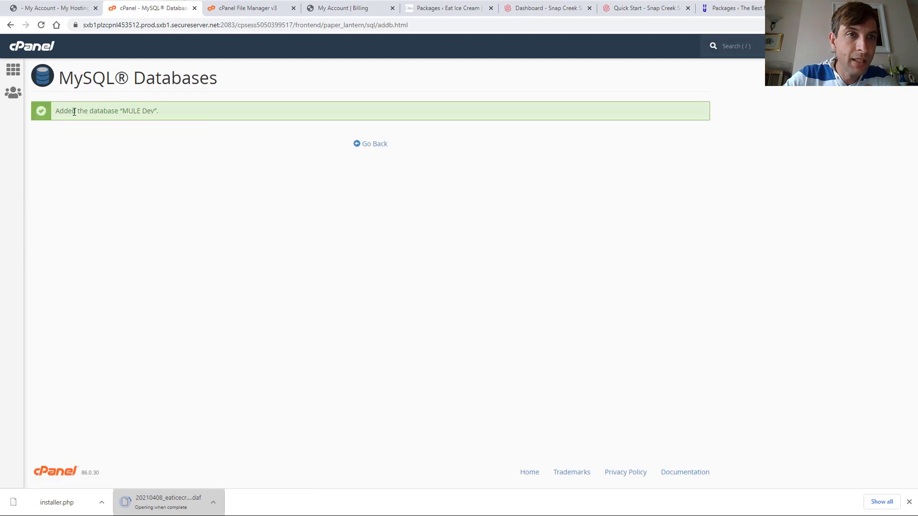
left_click(378, 144)
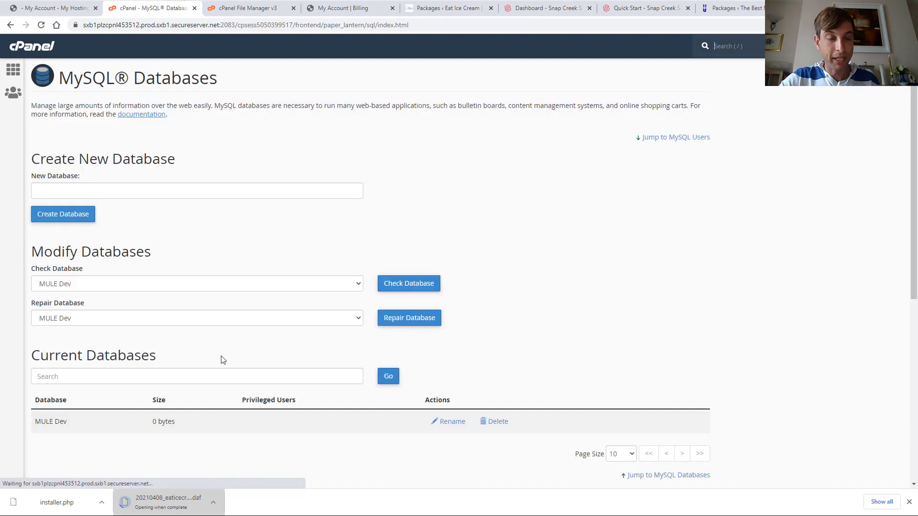
scroll(170, 378, "down", 6)
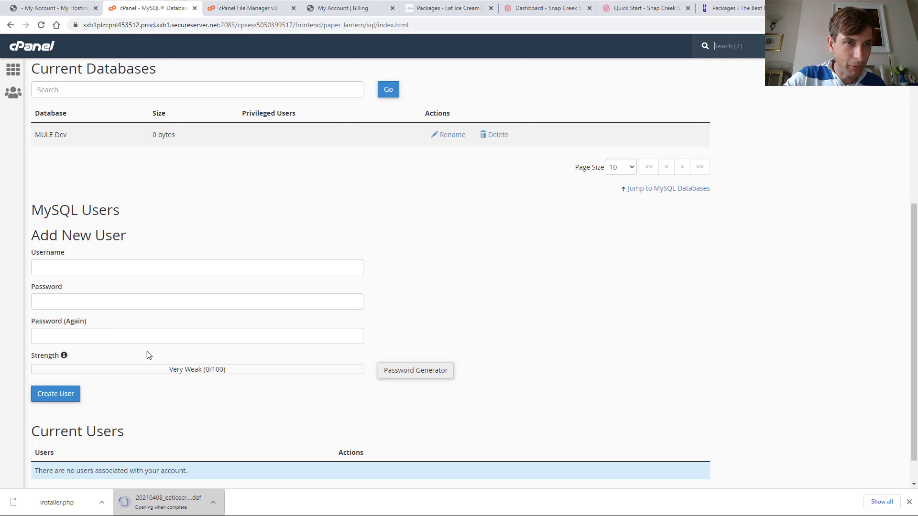
Fill in the new MySQL user's username and enter its password twice under Add New User
left_click(68, 397)
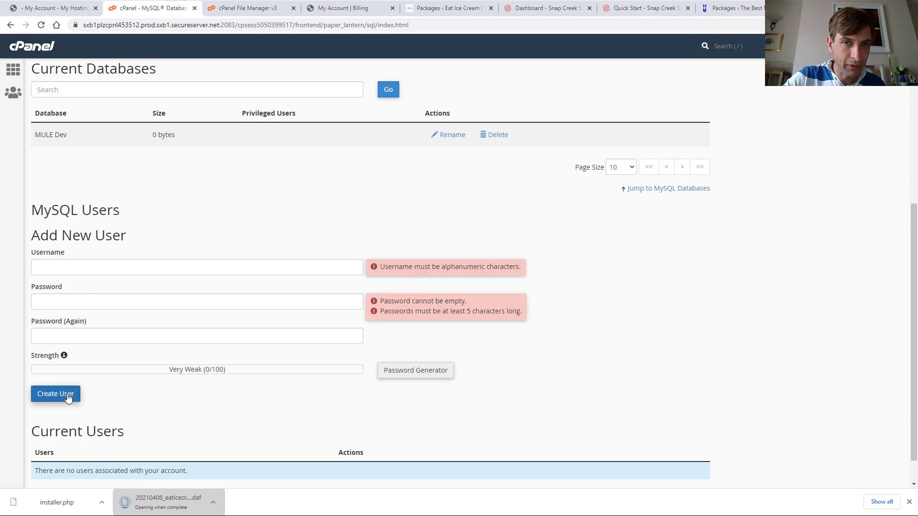
left_click(115, 268)
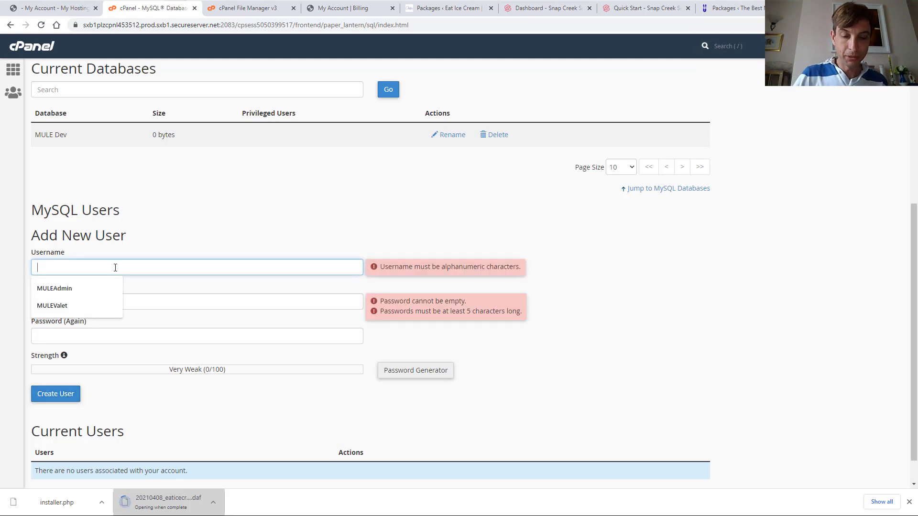
type("MU")
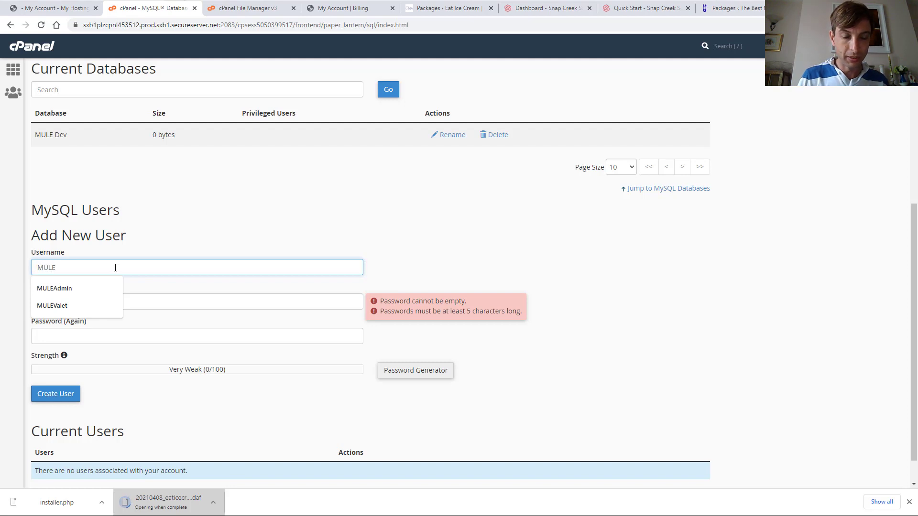
type("LE")
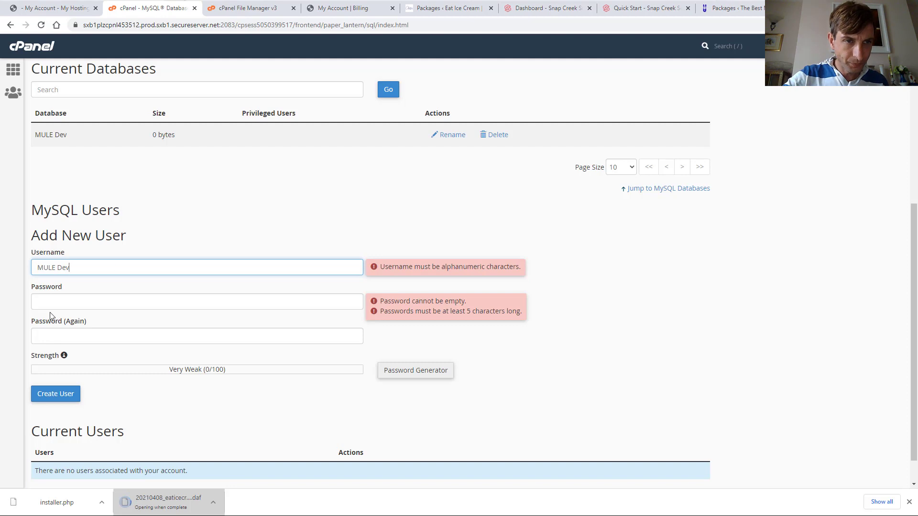
left_click(51, 304)
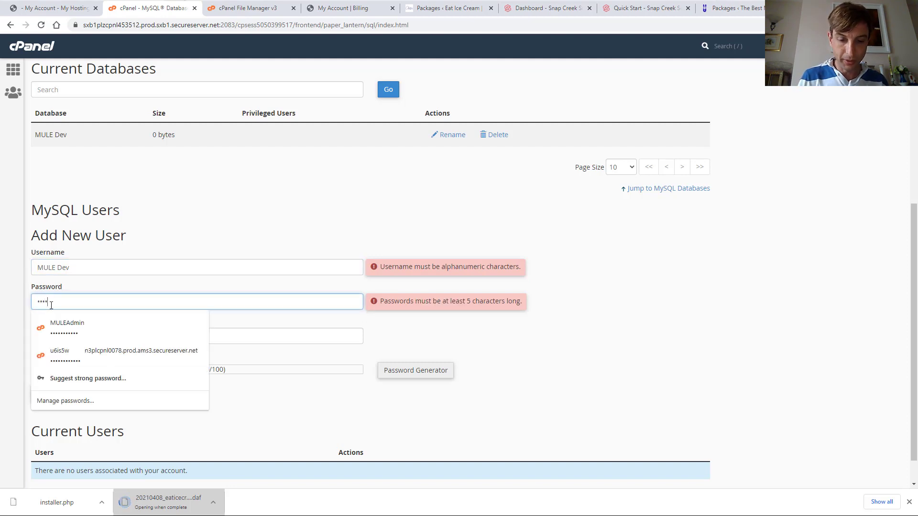
key("BackSpace")
key("BackSpace")
key("BackSpace")
key("BackSpace")
key("BackSpace")
key("BackSpace")
key("BackSpace")
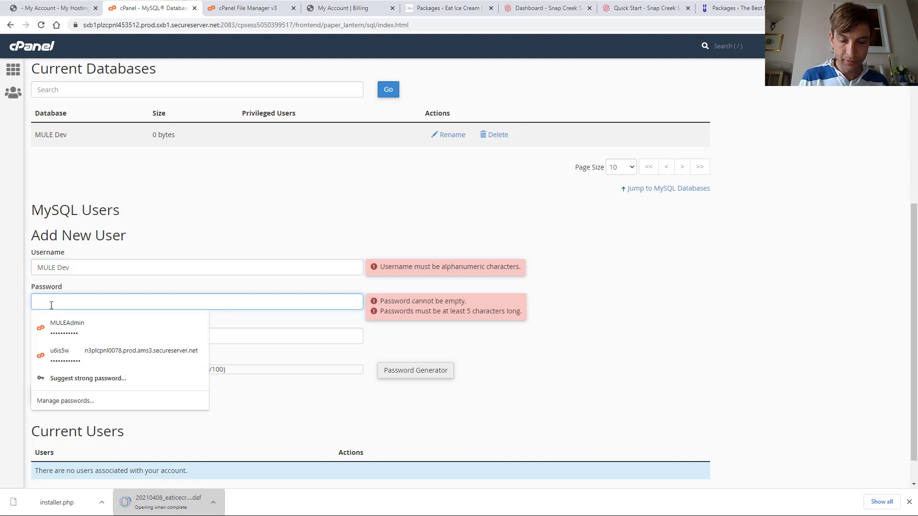
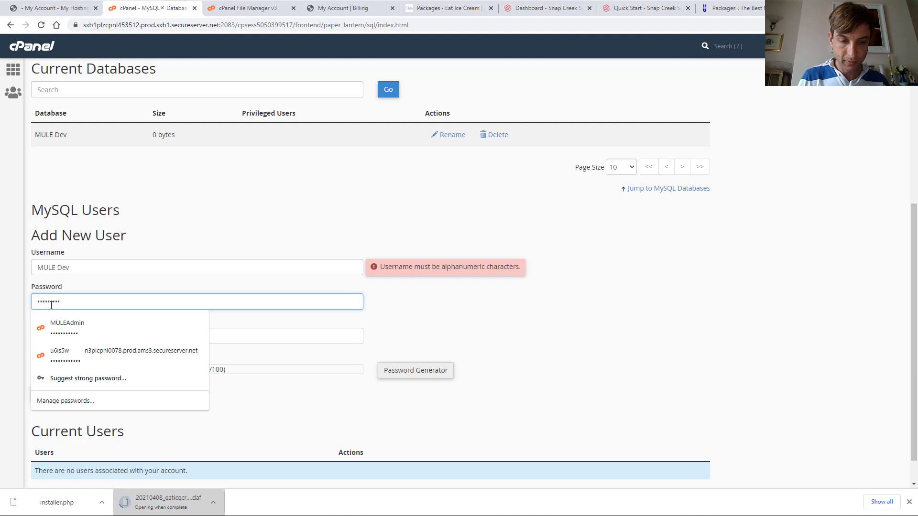
key("Tab")
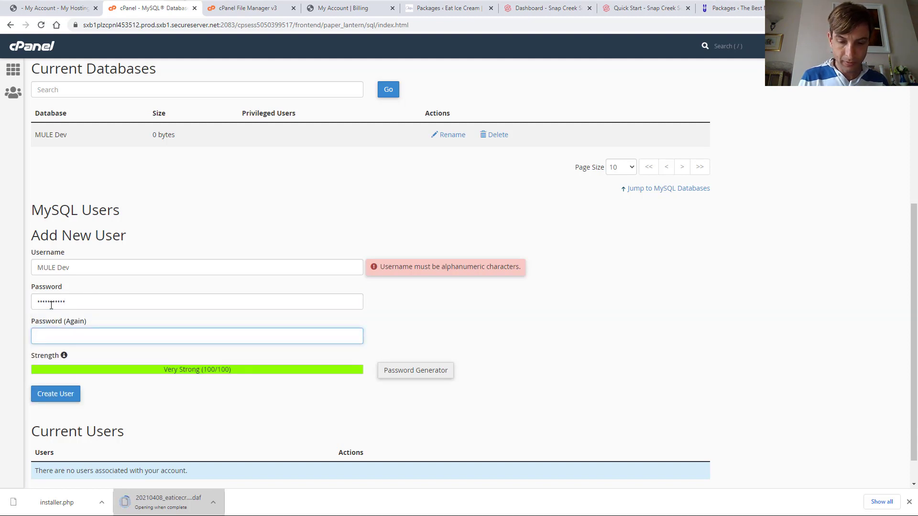
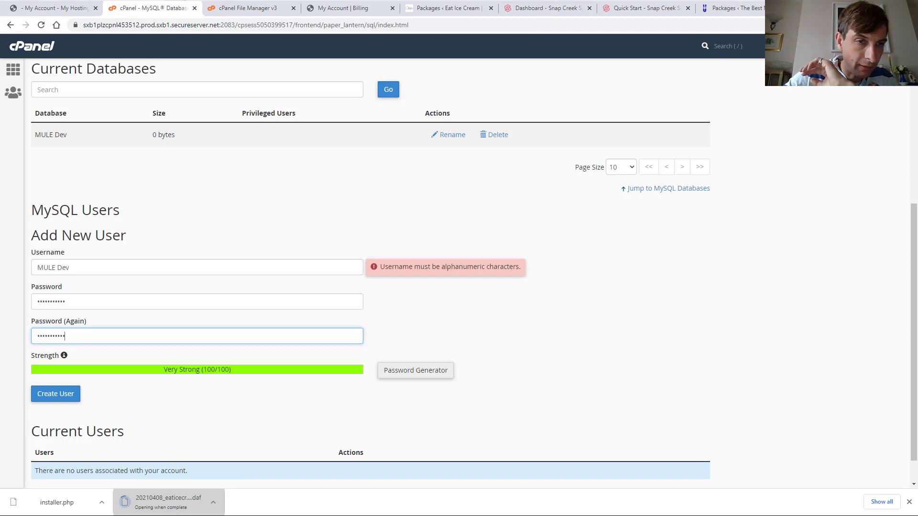
Correct the username to MULEDev, create the user, go back, and decline Chrome's password save
left_click(61, 402)
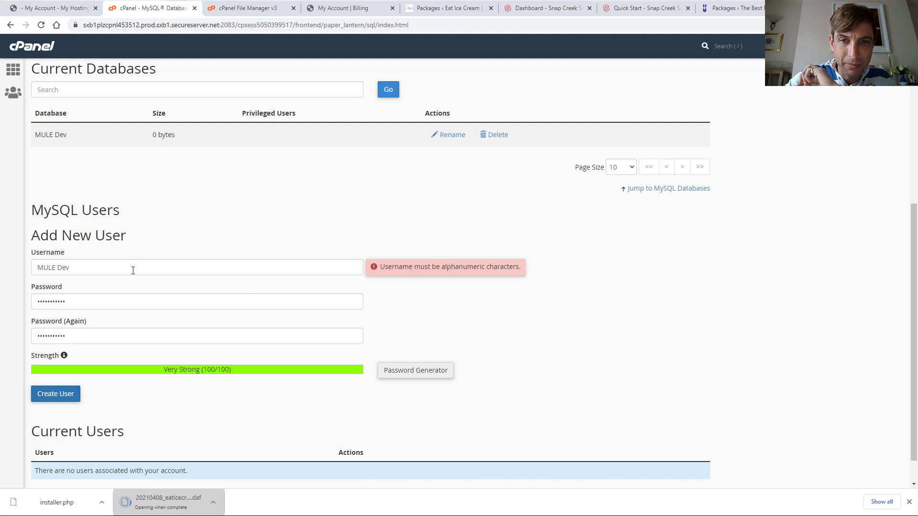
left_click(59, 269)
key("BackSpace")
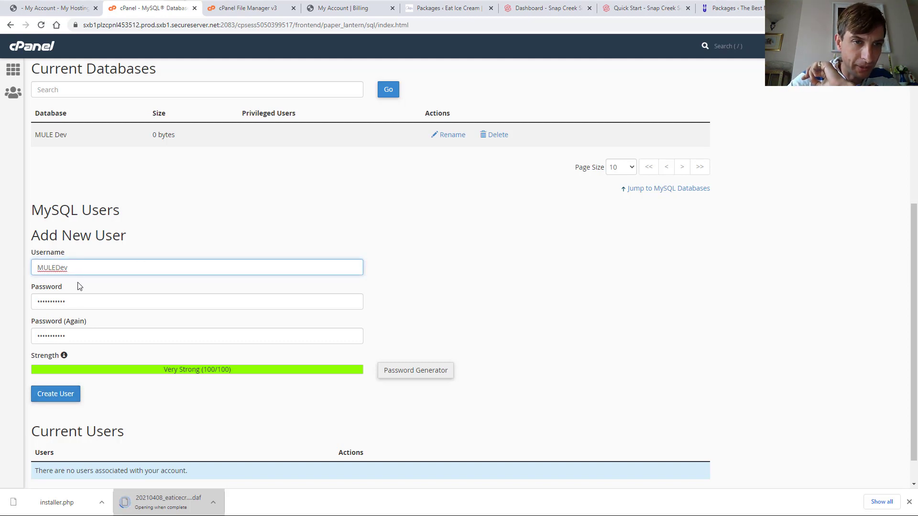
left_click(53, 394)
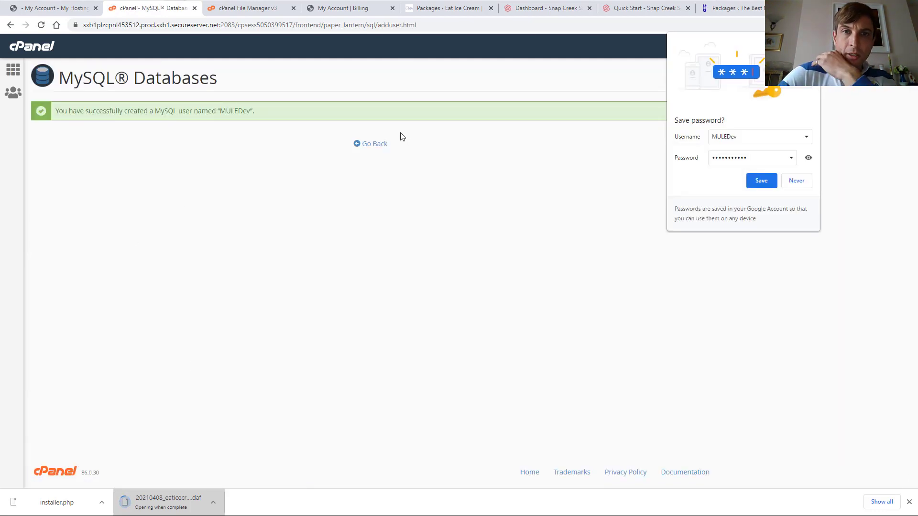
left_click(371, 144)
left_click(793, 182)
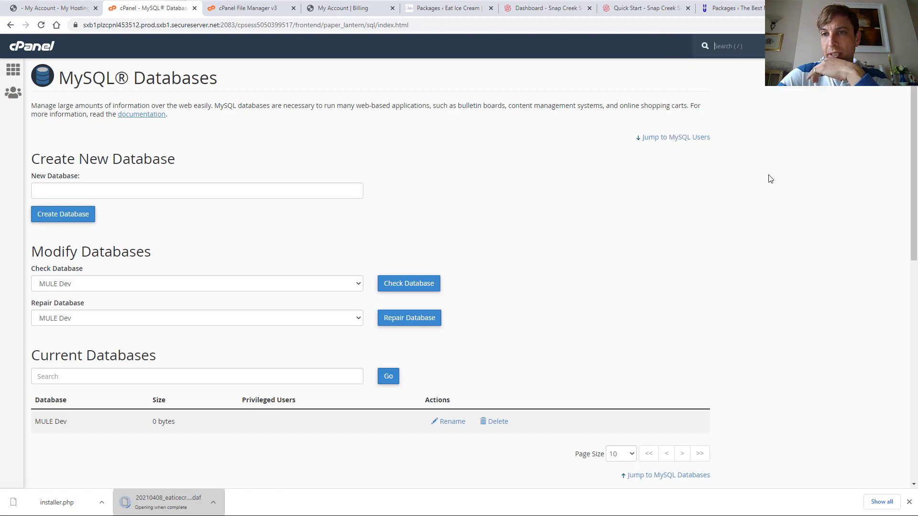
Add the MULEDev user to the MULE_Develop database
scroll(105, 256, "down", 3)
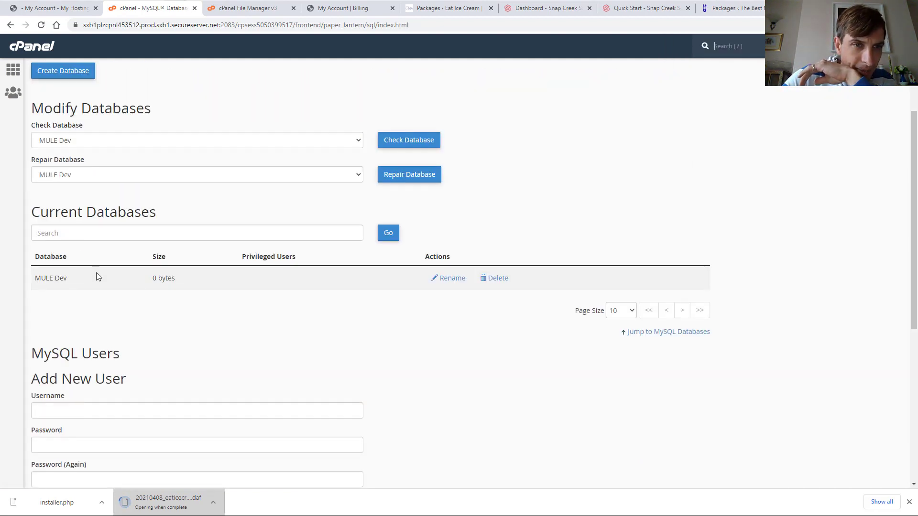
scroll(140, 355, "down", 6)
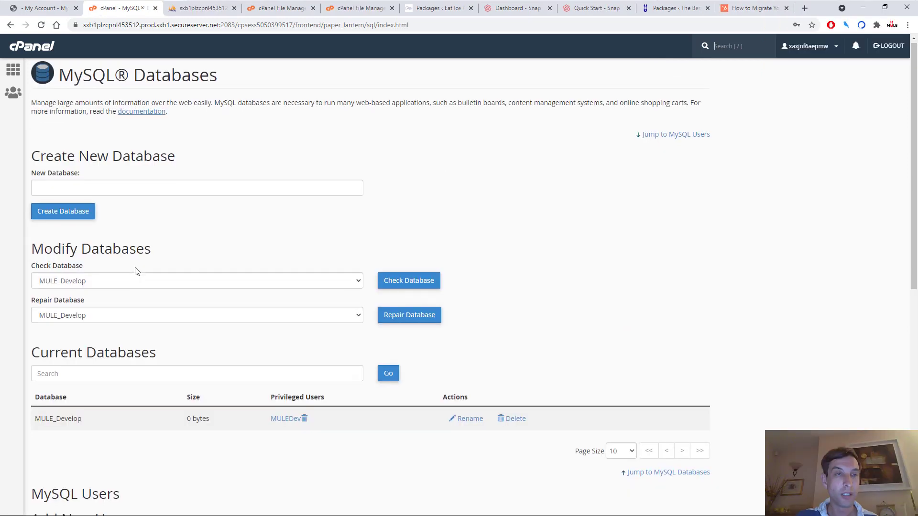
scroll(135, 271, "down", 5)
scroll(135, 270, "up", 5)
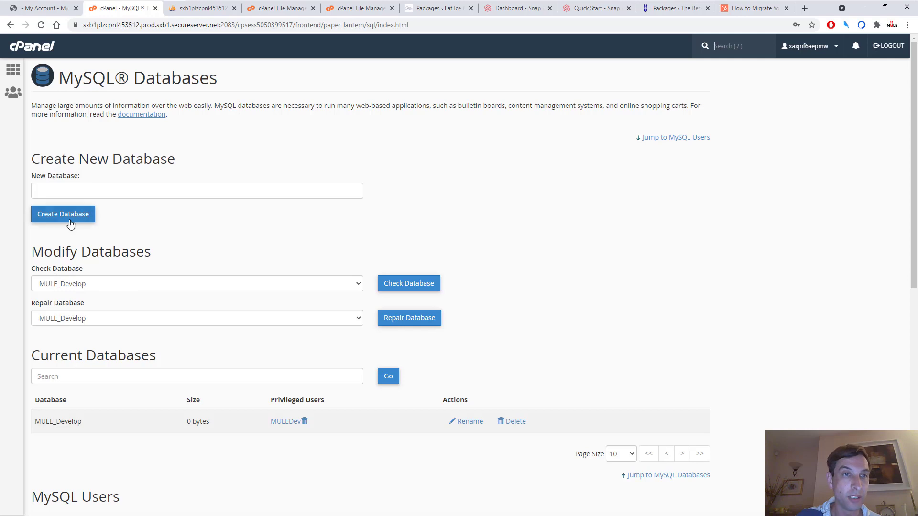
scroll(70, 223, "down", 8)
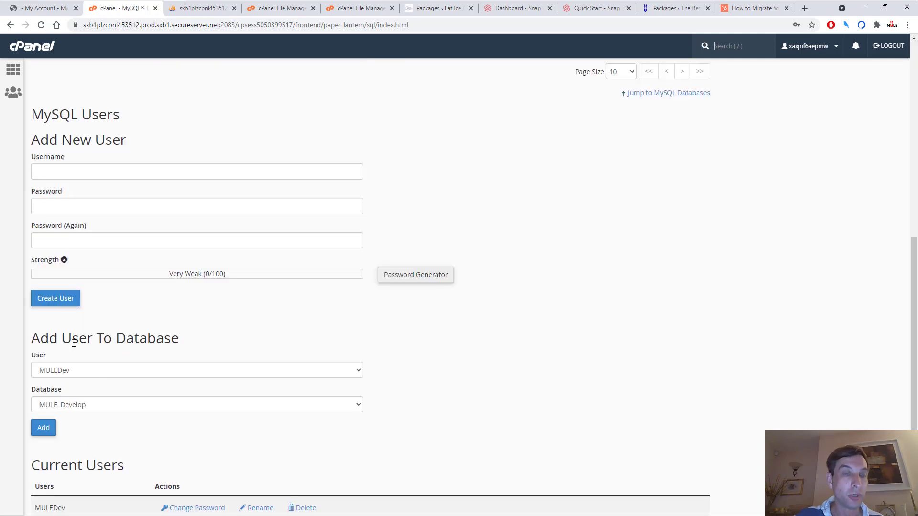
scroll(81, 358, "down", 1)
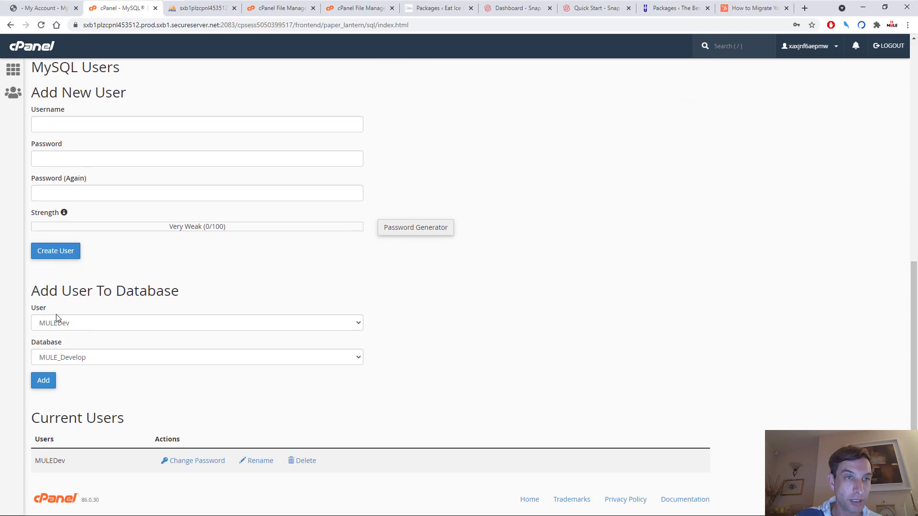
scroll(66, 222, "up", 1)
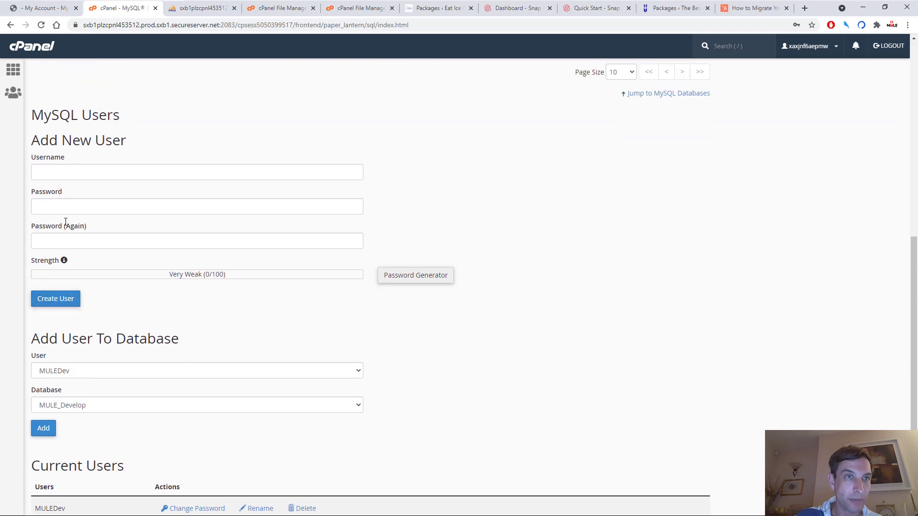
scroll(113, 371, "down", 1)
scroll(94, 355, "up", 1)
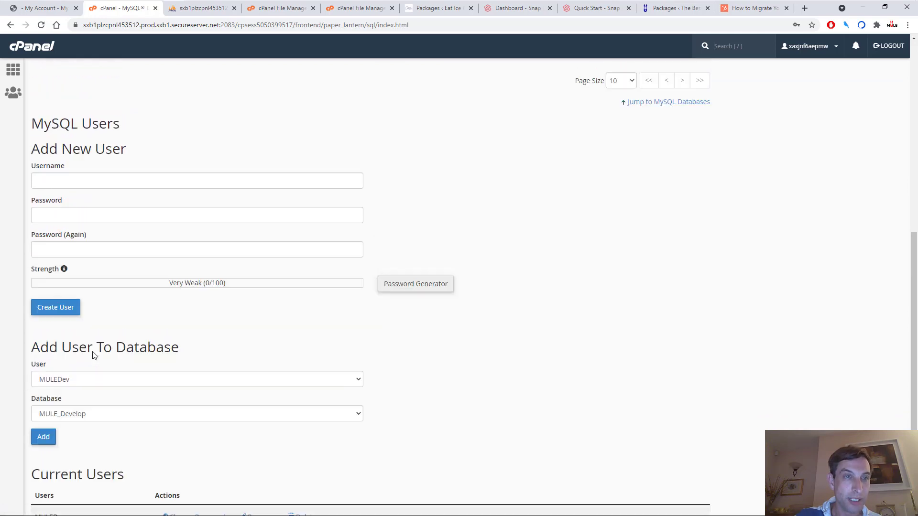
scroll(94, 355, "down", 1)
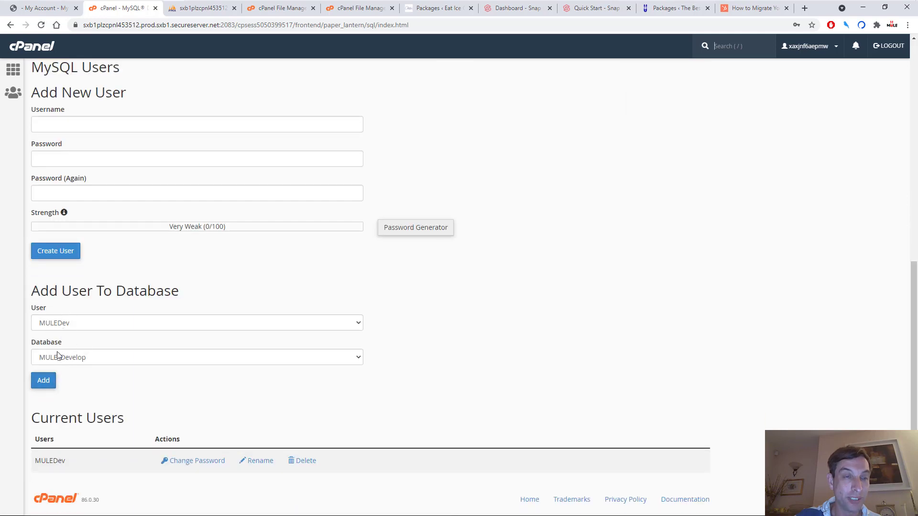
left_click(47, 388)
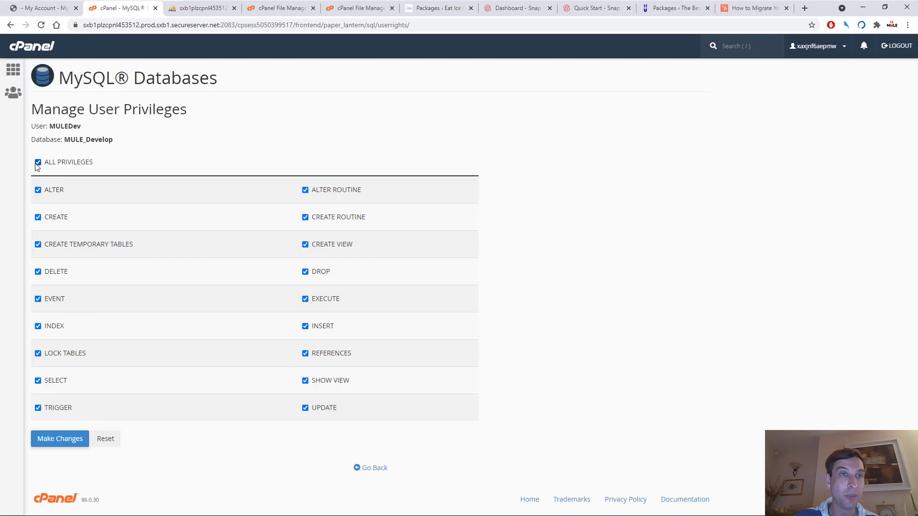
Tick ALL PRIVILEGES for MULEDev on MULE_Develop and save the changes
left_click(38, 163)
left_click(37, 163)
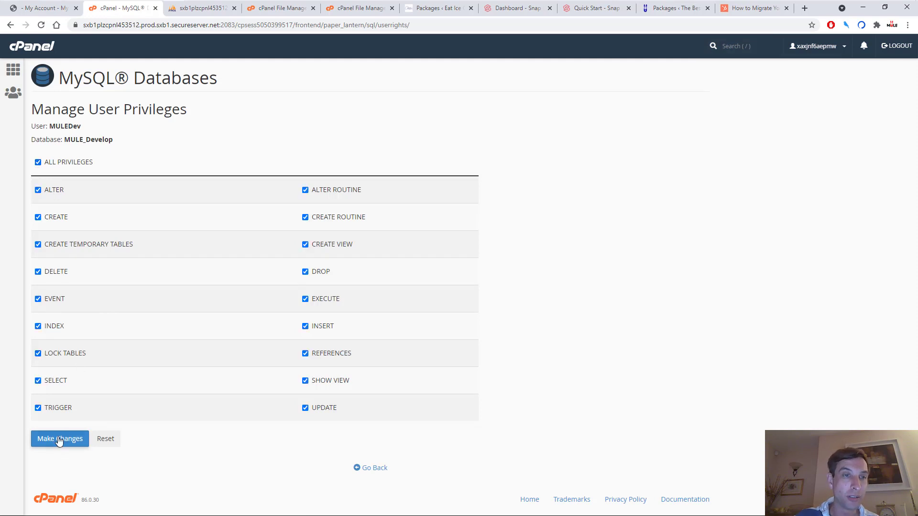
left_click(58, 437)
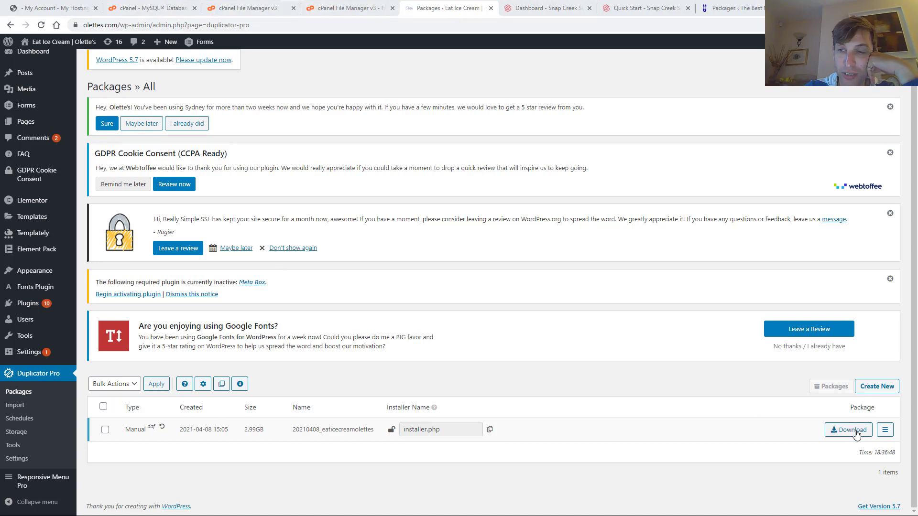
Close the extra File Upload tab, return to File Manager, and open the upload page for public_html
left_click(240, 8)
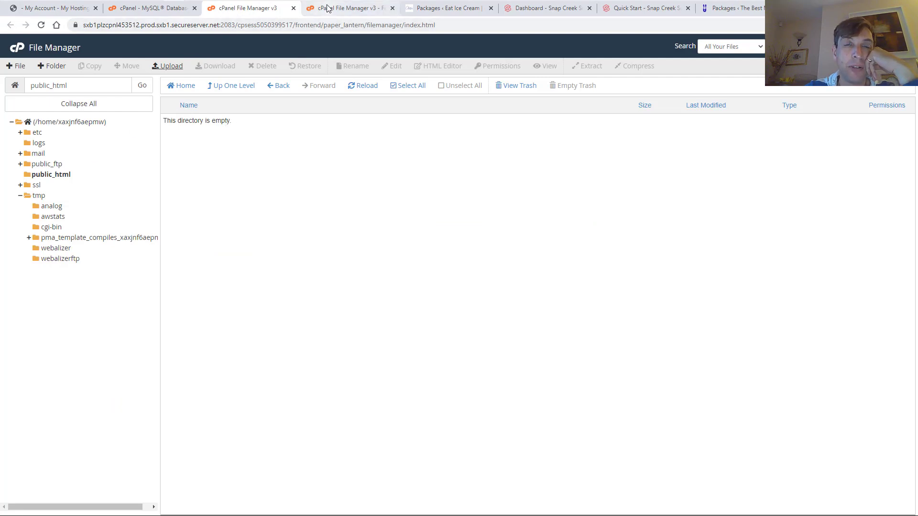
left_click(346, 8)
left_click(229, 15)
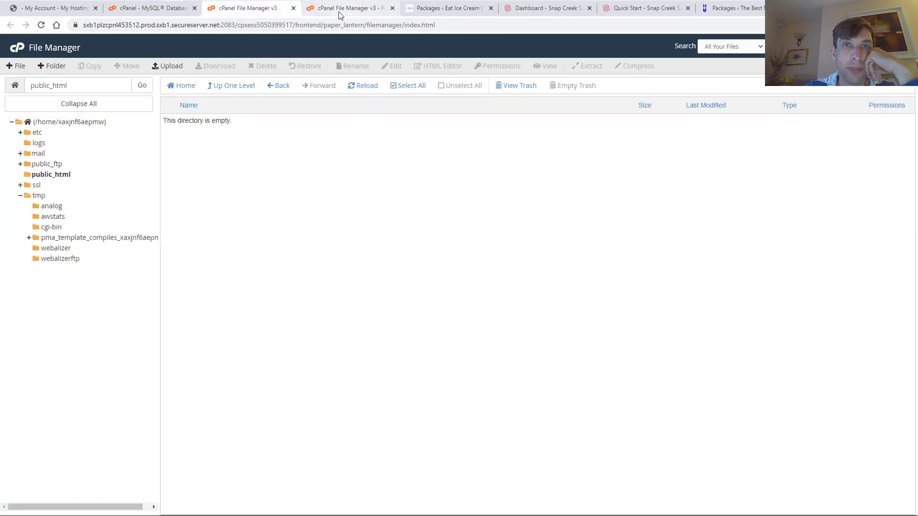
left_click(387, 14)
left_click(392, 9)
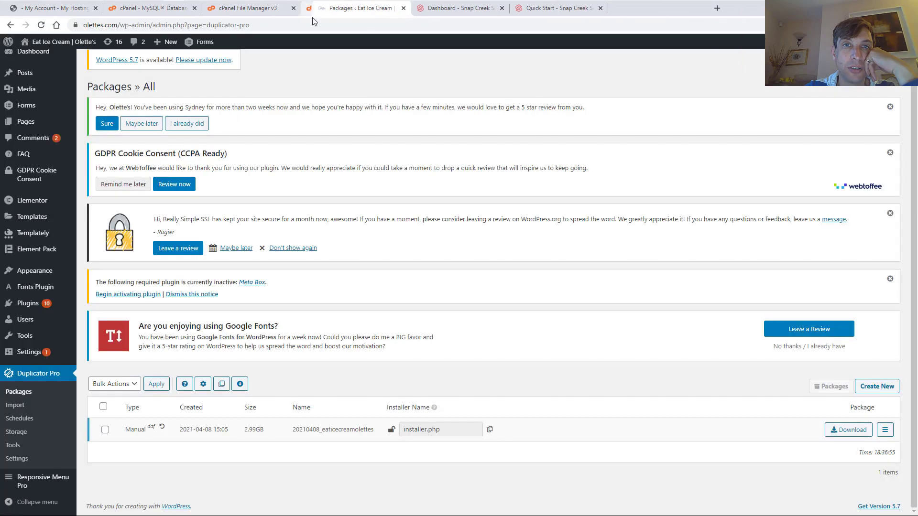
left_click(246, 11)
left_click(132, 13)
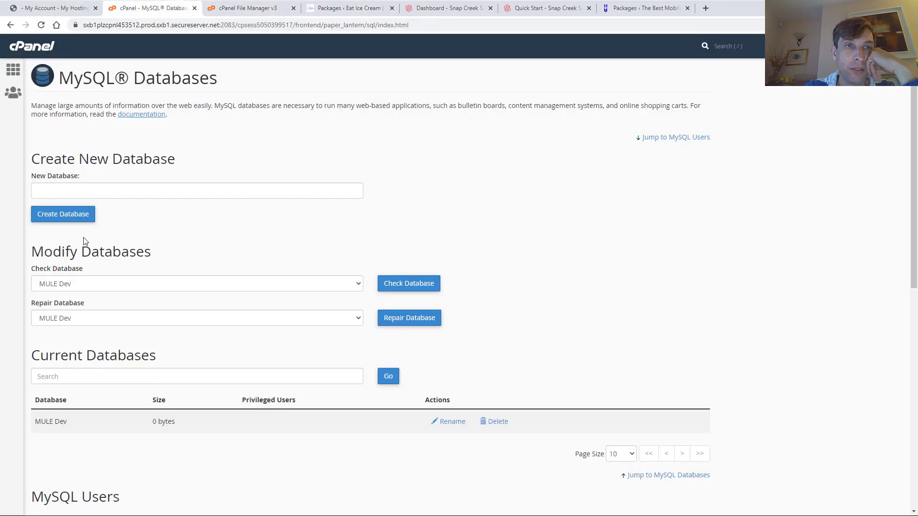
left_click(238, 10)
left_click(211, 10)
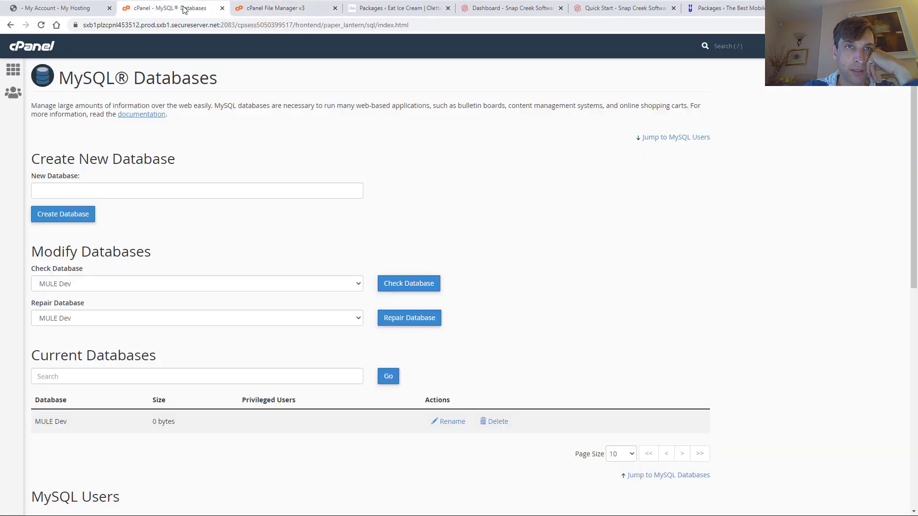
left_click(270, 14)
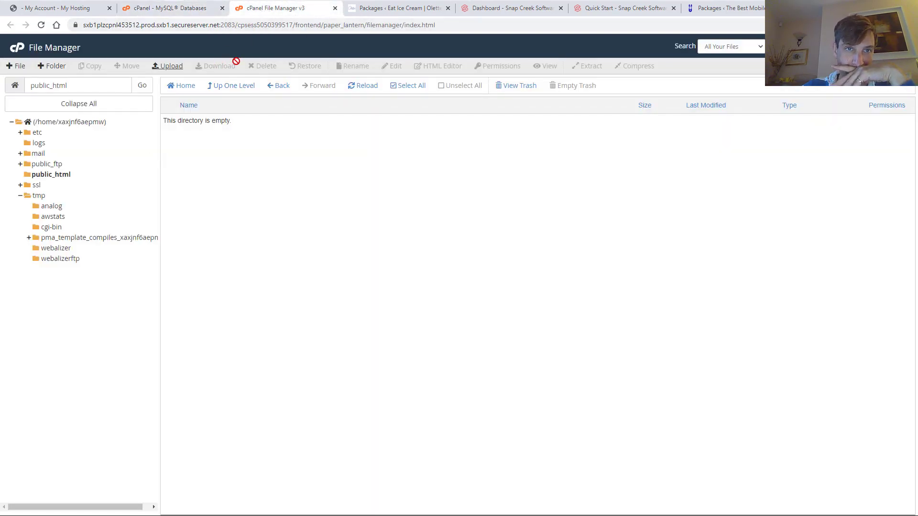
left_click(170, 69)
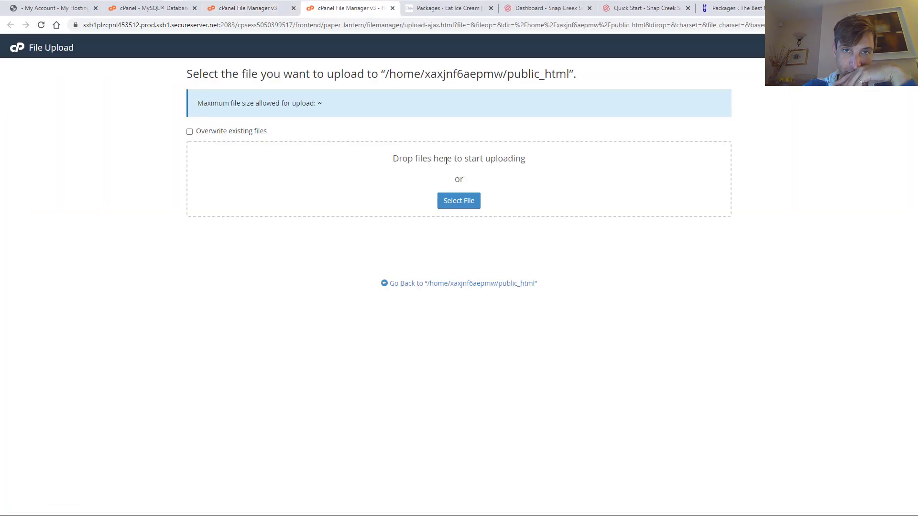
Upload the .daf site archive into public_html
left_click(458, 202)
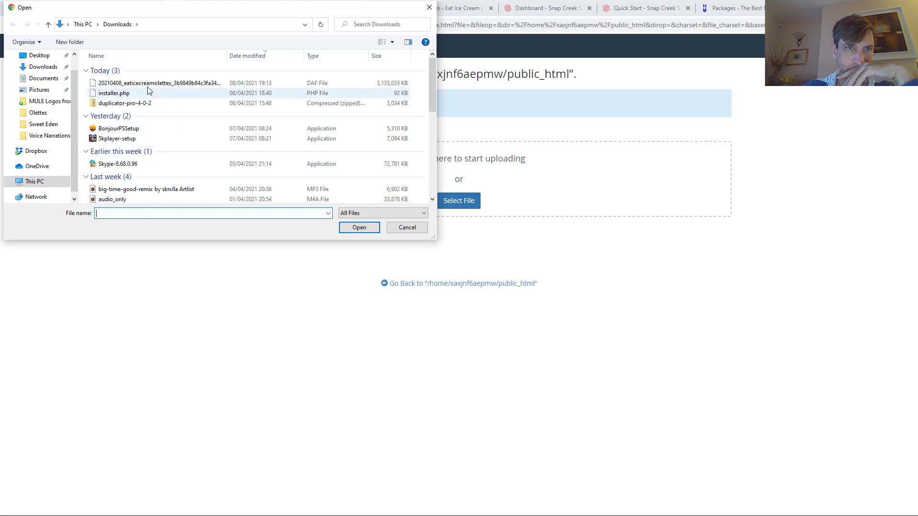
left_click(148, 87)
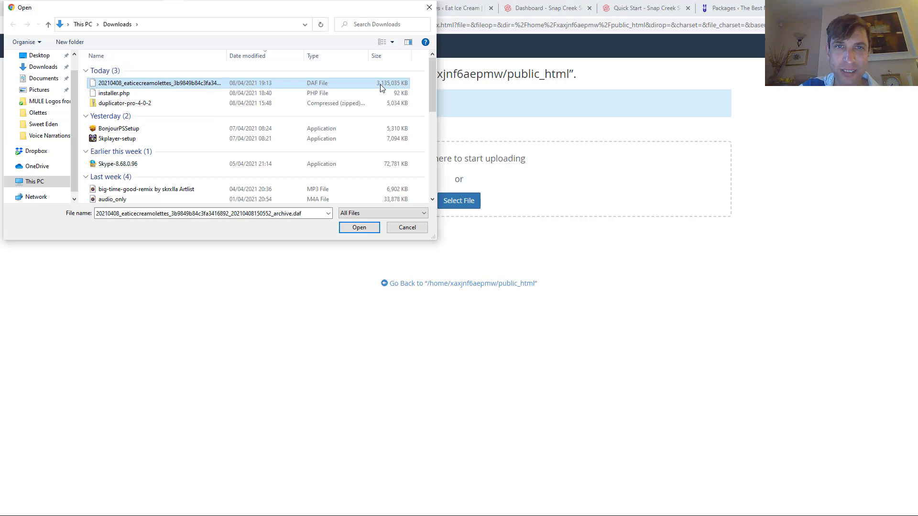
left_click(359, 227)
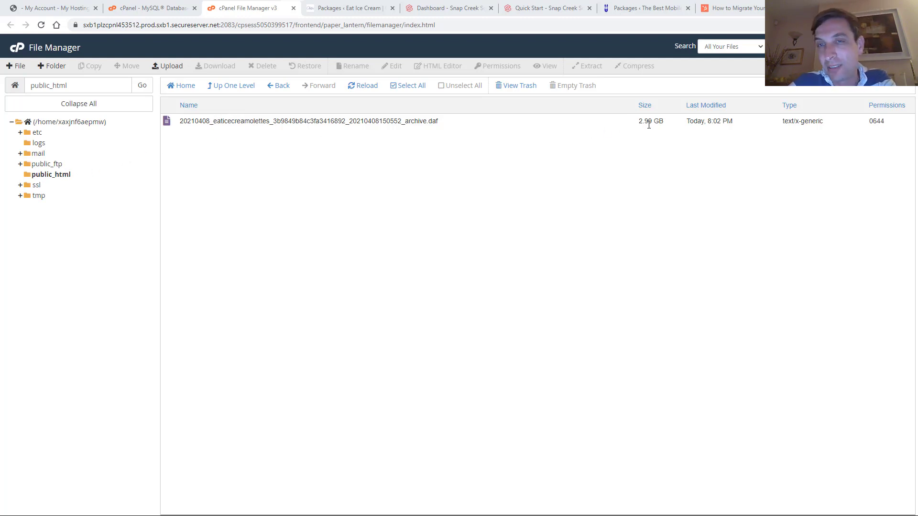
Upload installer.php into public_html and close the finished upload tab
left_click(168, 66)
left_click(453, 203)
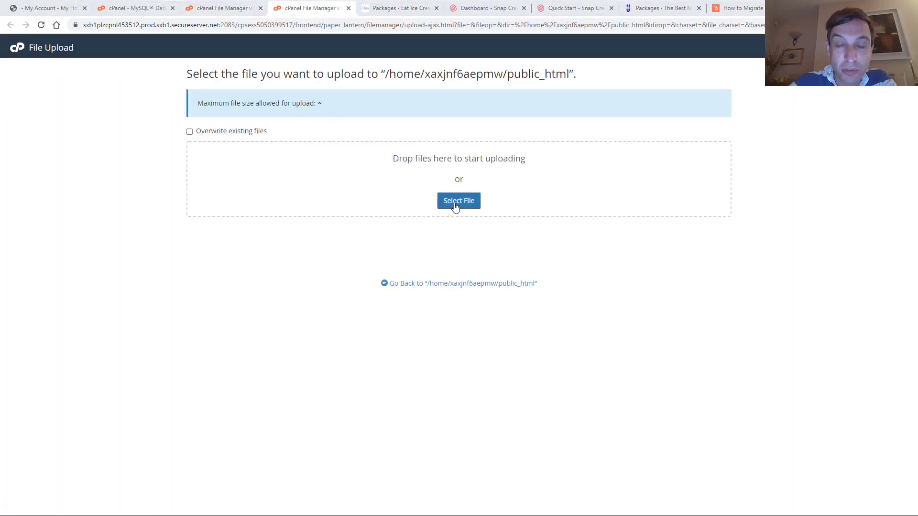
left_click(146, 94)
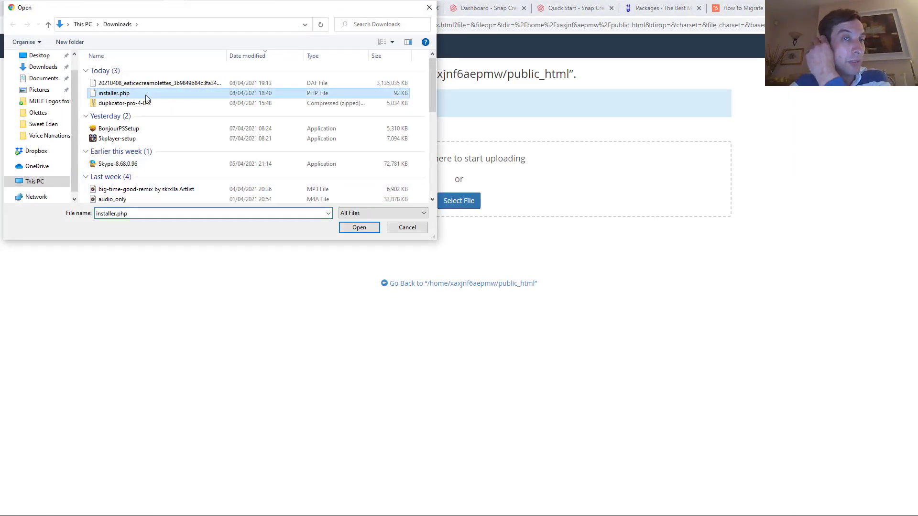
left_click(360, 228)
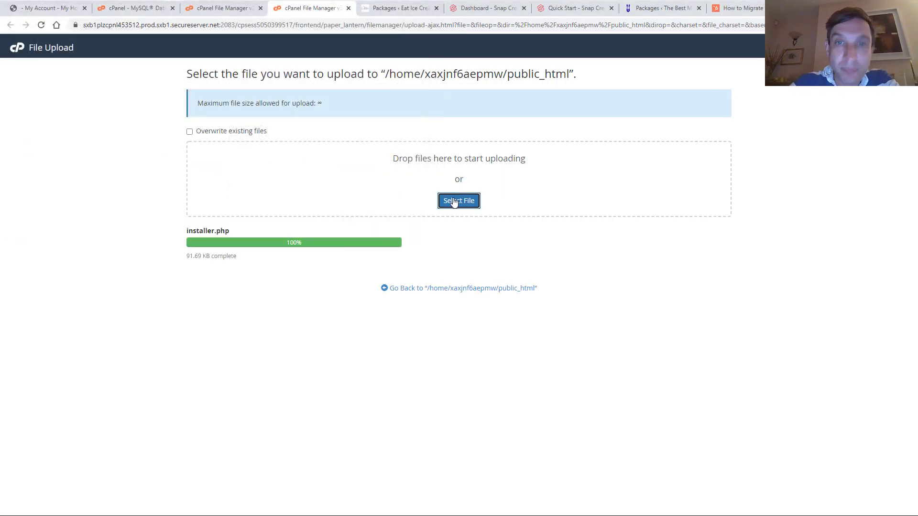
left_click(348, 8)
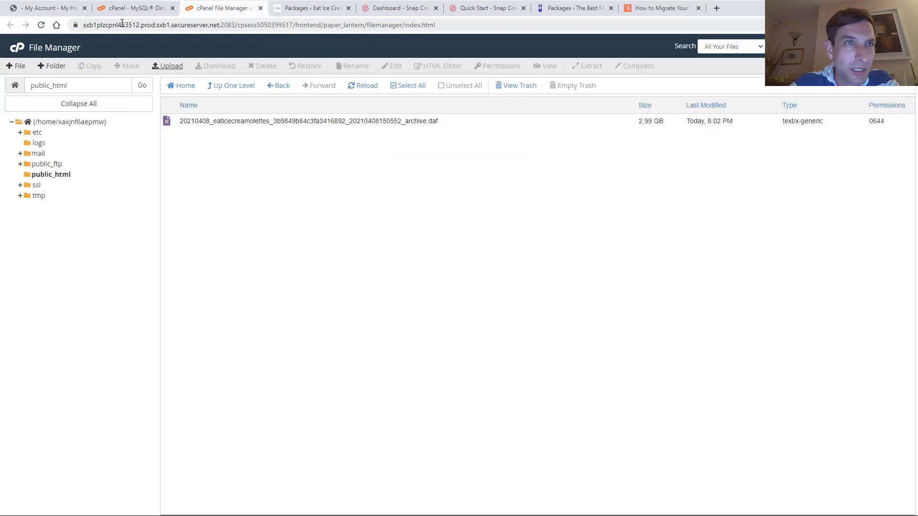
Refresh public_html and delete the dup-installer folder and installer bootlog .txt file
left_click(41, 25)
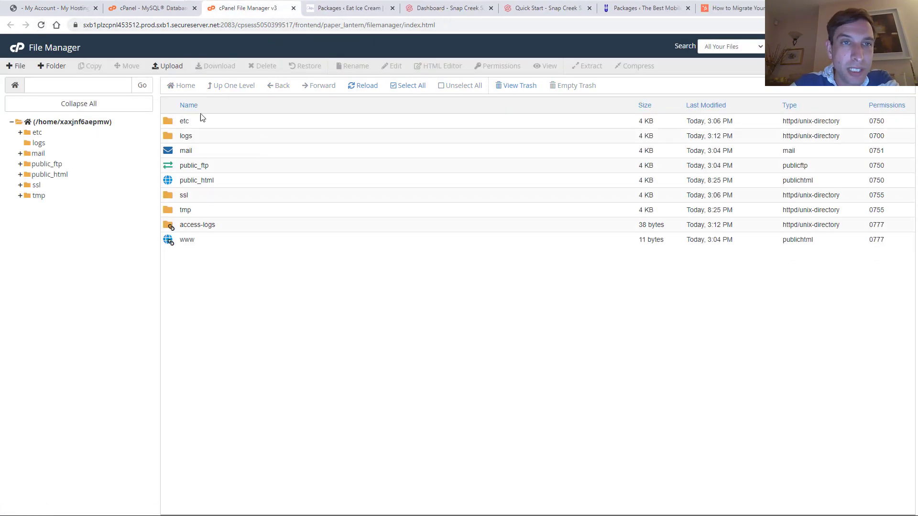
left_click(46, 175)
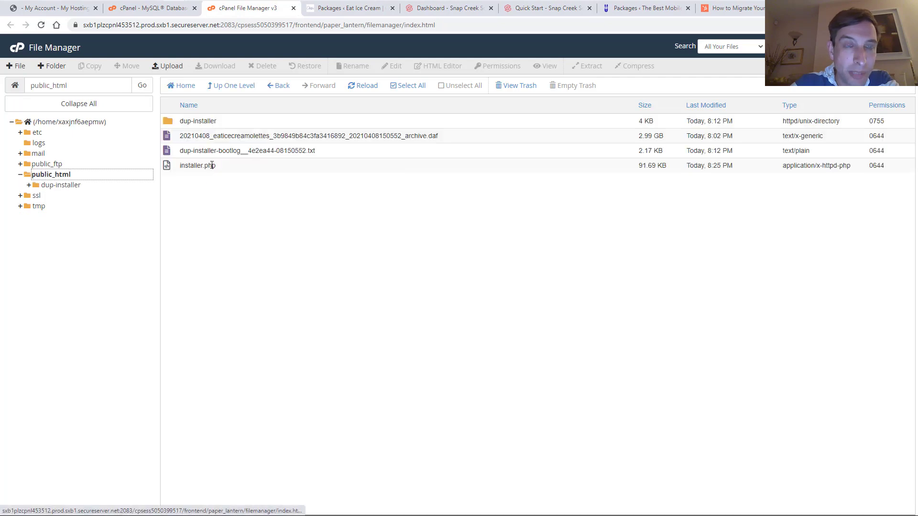
left_click(199, 123)
left_click(238, 150)
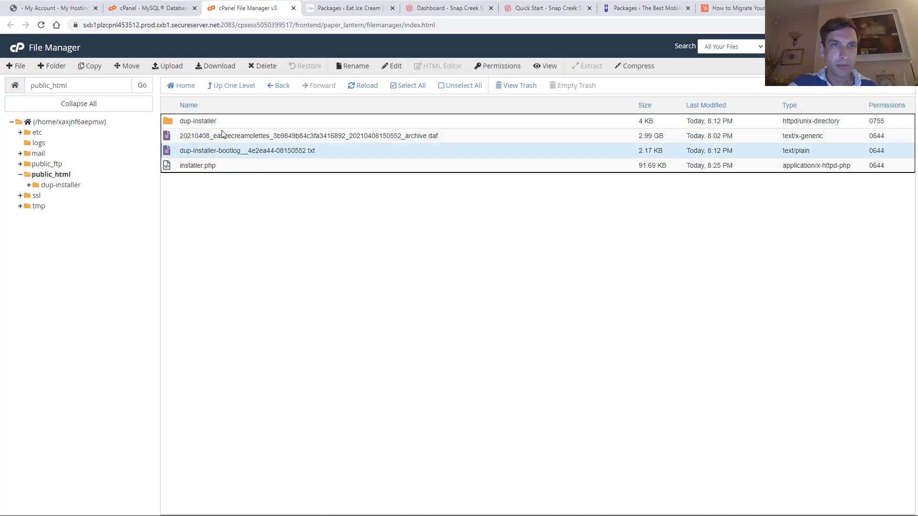
left_click(208, 121, "ctrl")
right_click(208, 121)
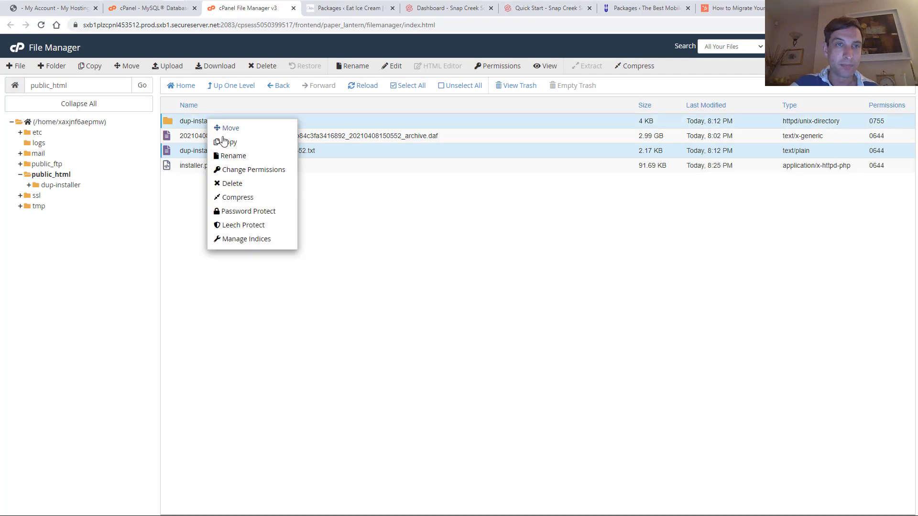
left_click(225, 182)
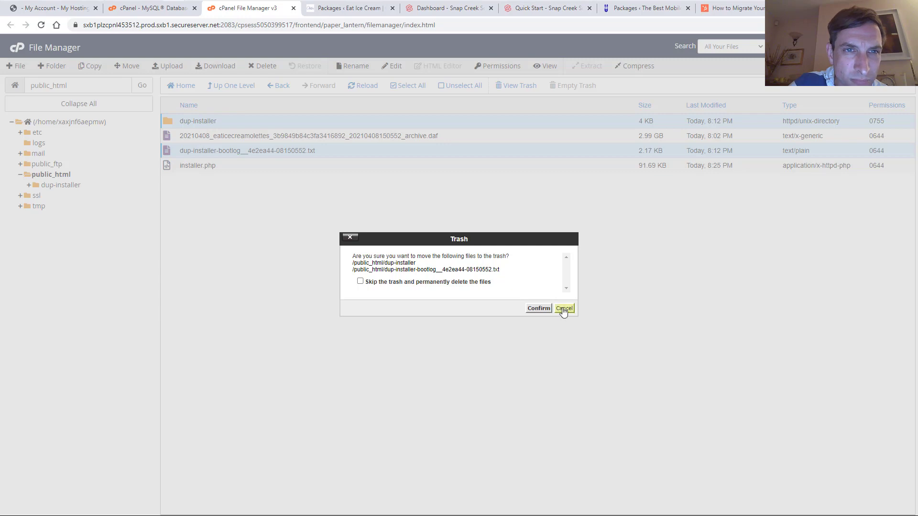
left_click(537, 309)
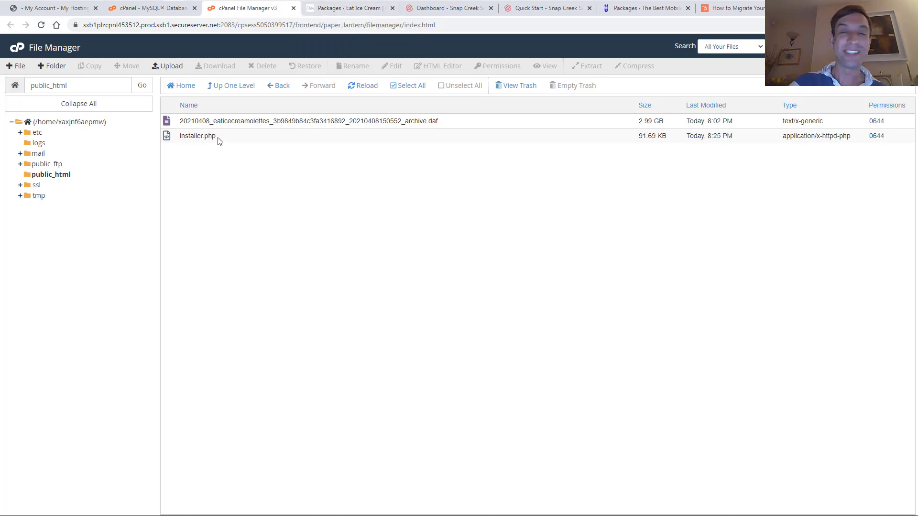
Launch Firefox, load muledevelop.com/installer.php, and maximize the window
mouse_move(225, 1)
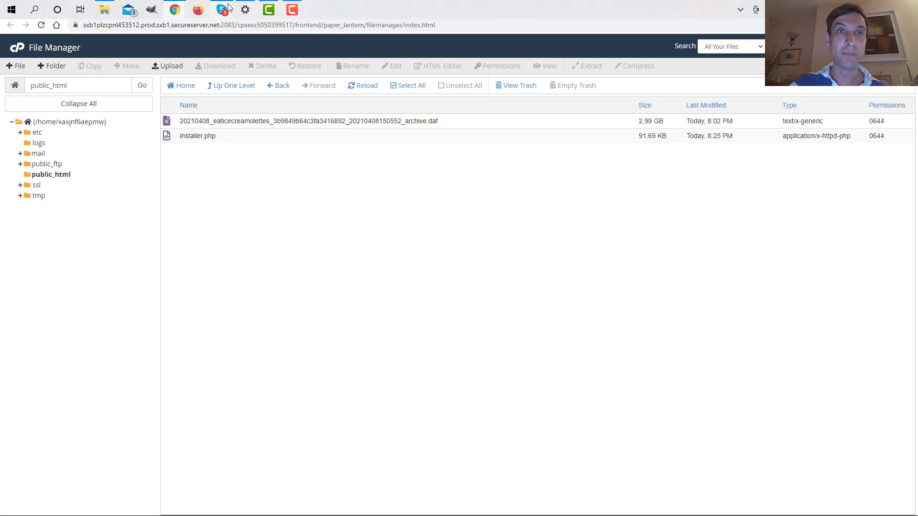
left_click(198, 11)
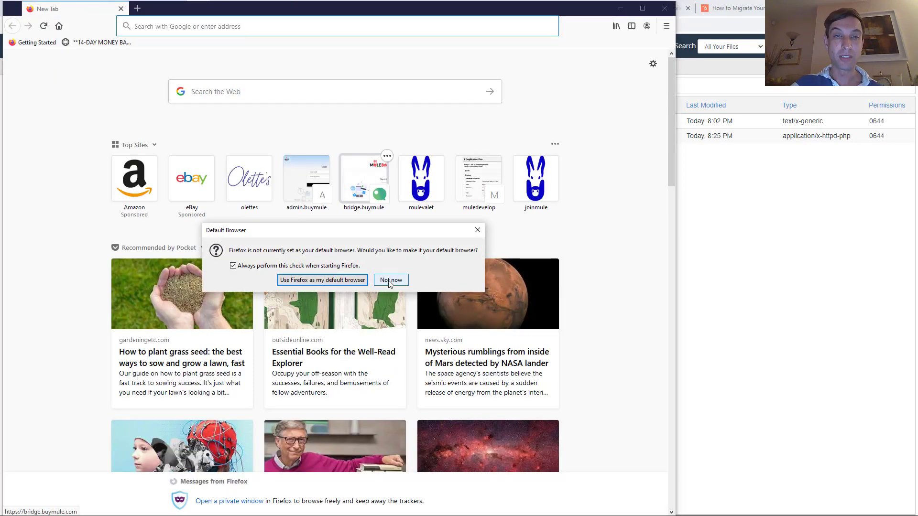
left_click(391, 281)
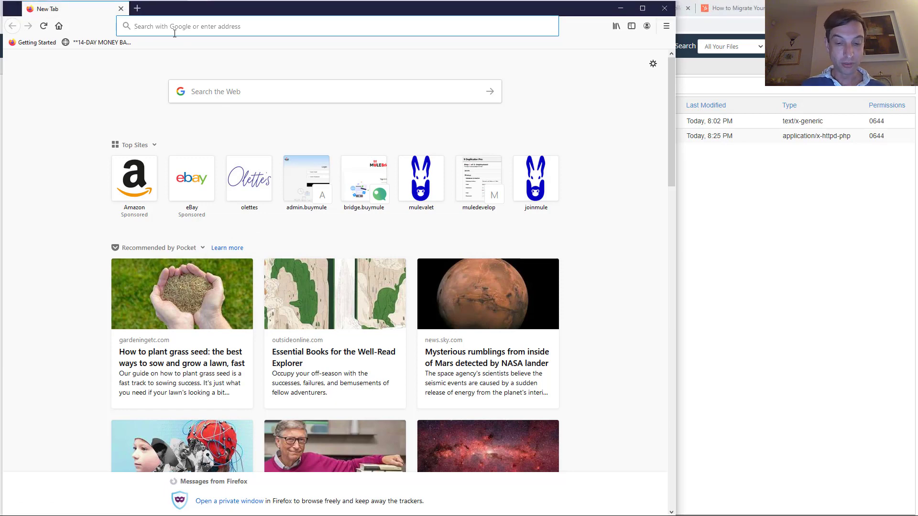
type("mule")
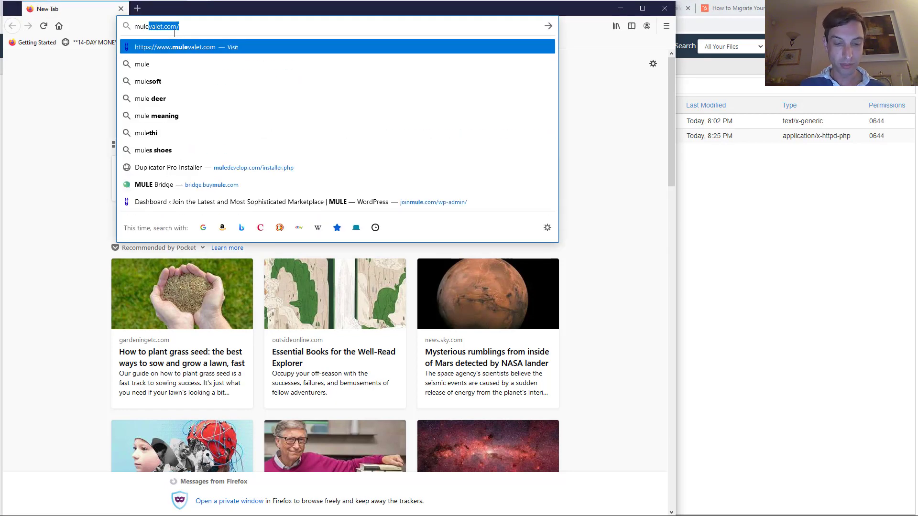
type("develop")
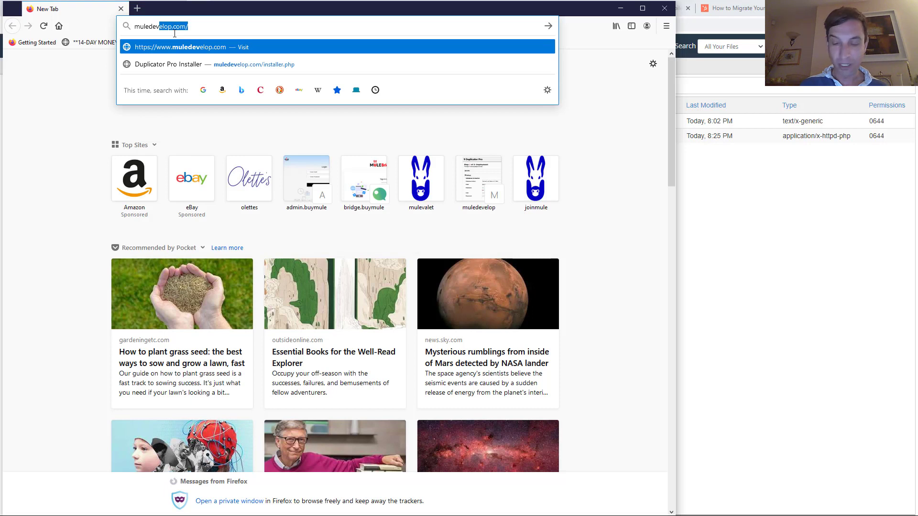
key("End")
type("inst")
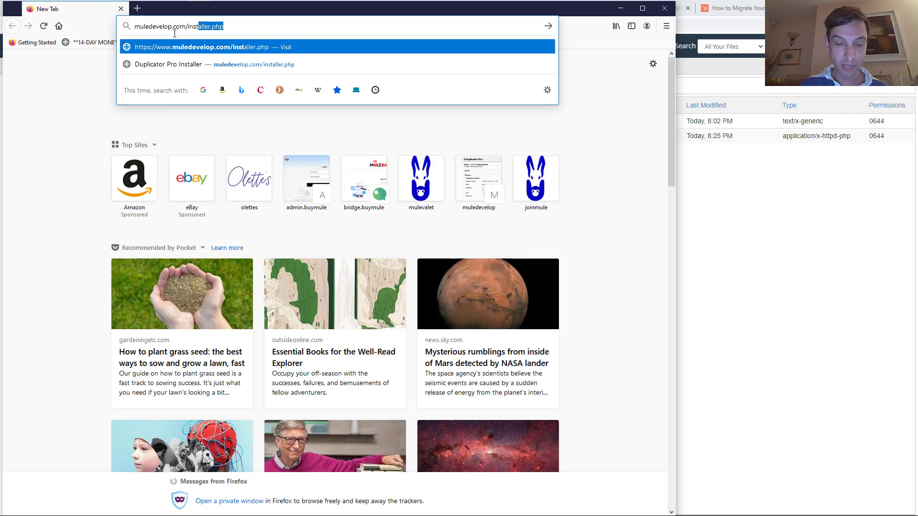
type("aller.php")
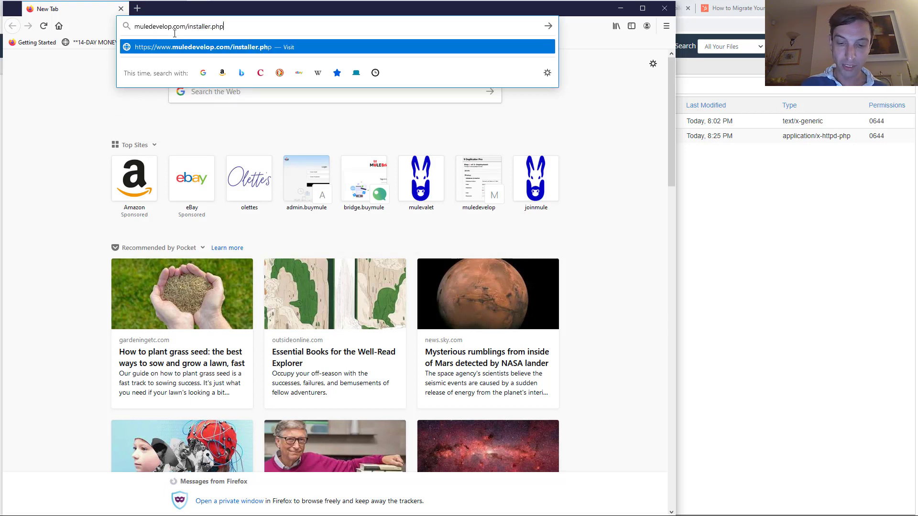
key("Return")
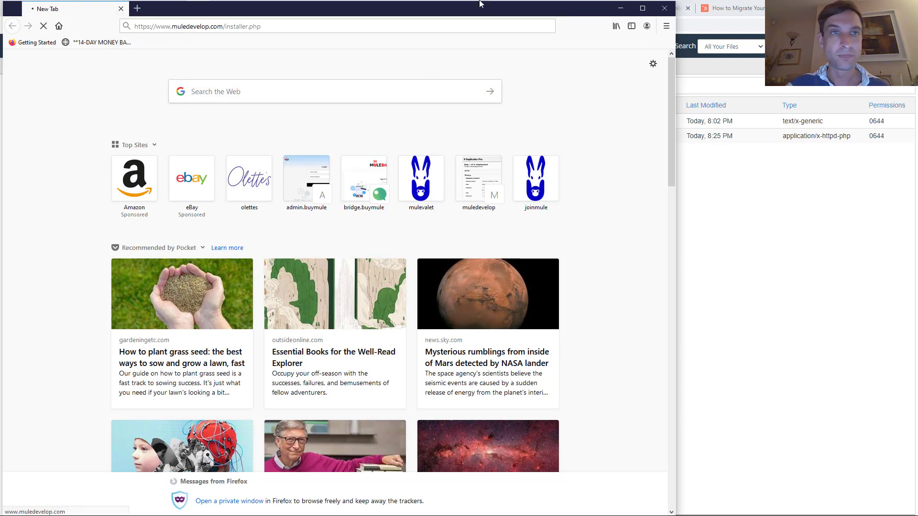
left_click(642, 8)
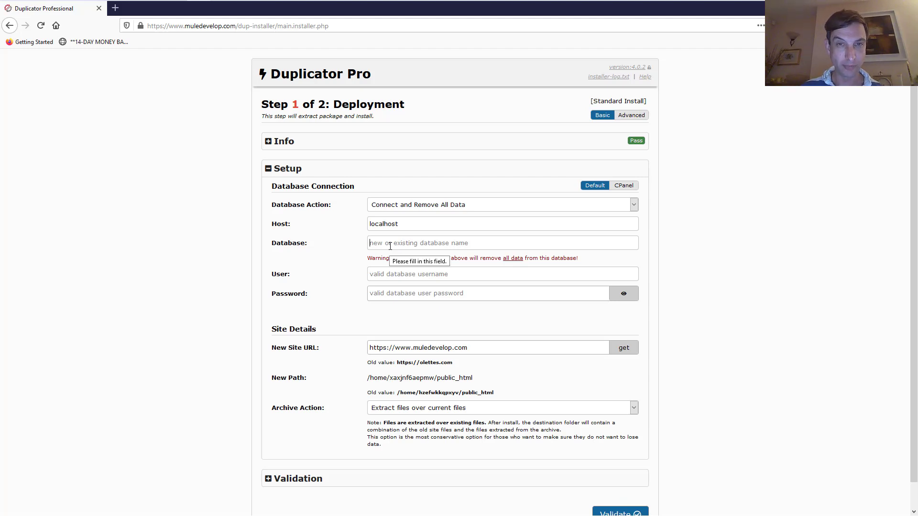
Enter MULE_Develop with its database user and password, then validate so all four checks pass
type("MULE_Develop")
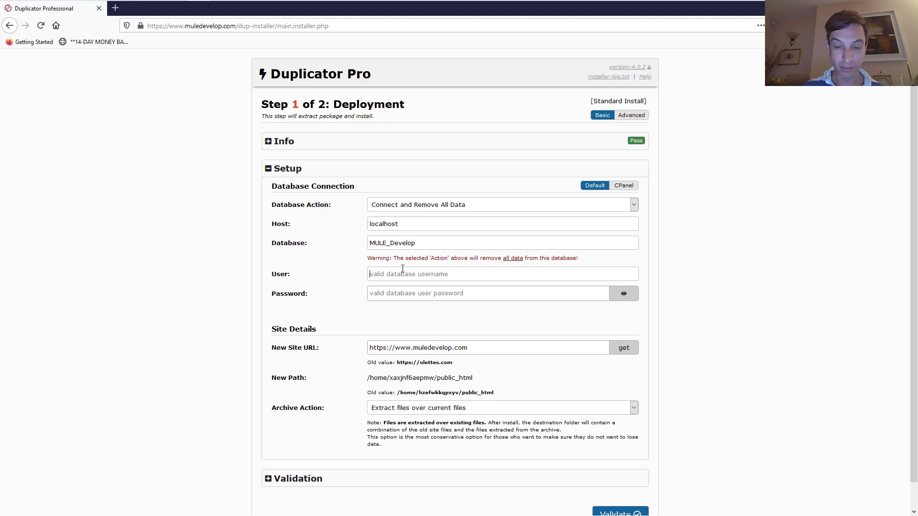
type("MULE")
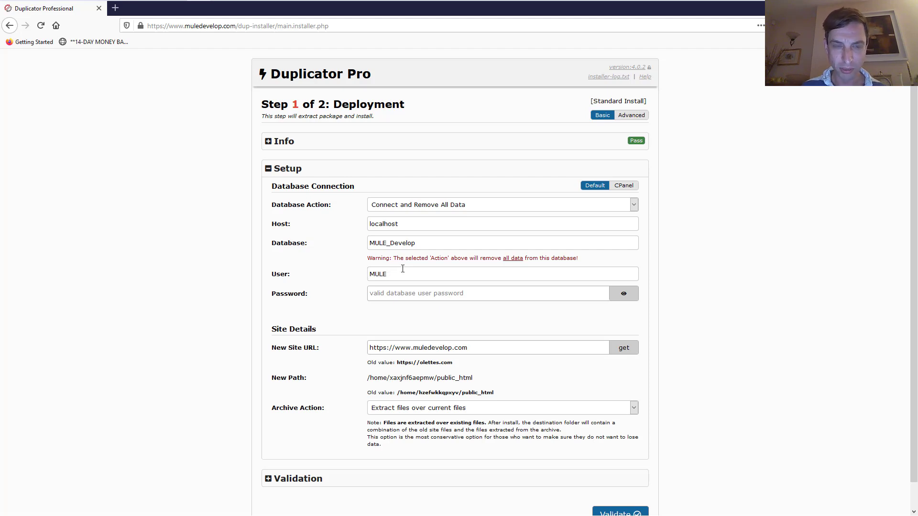
type("•••")
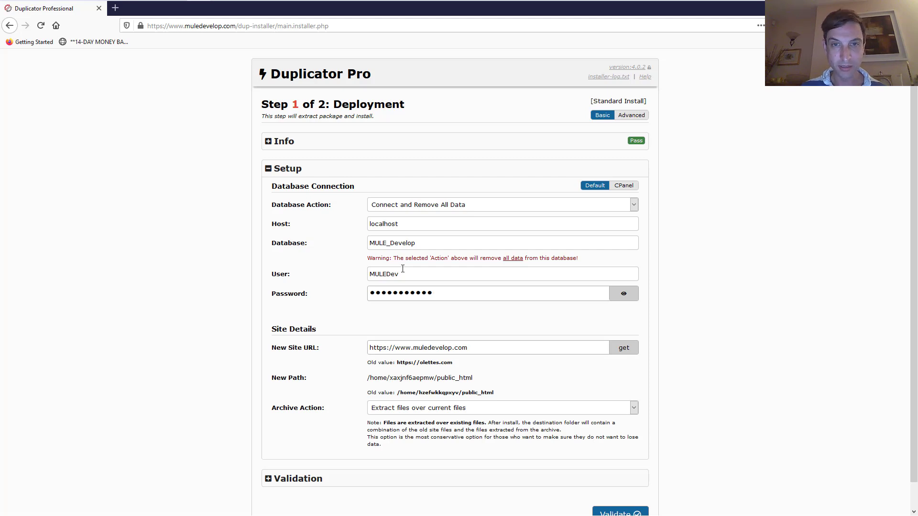
scroll(545, 370, "down", 1)
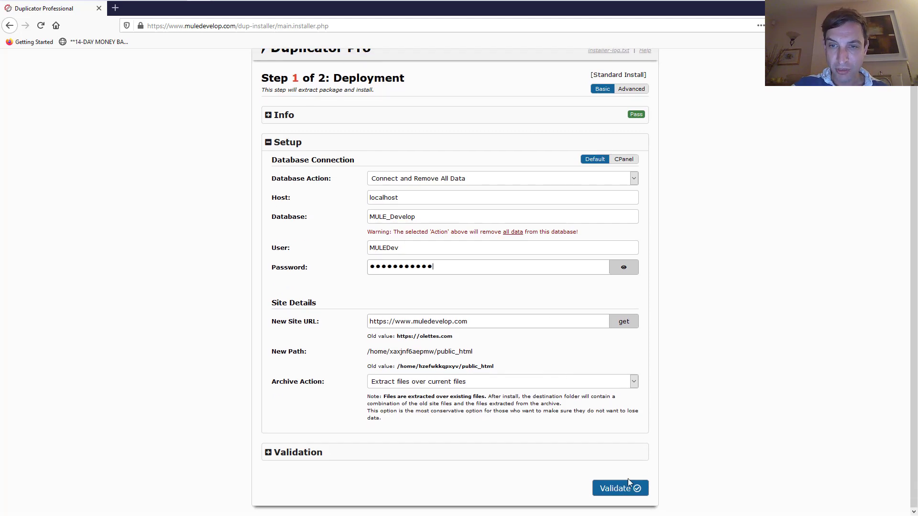
left_click(618, 488)
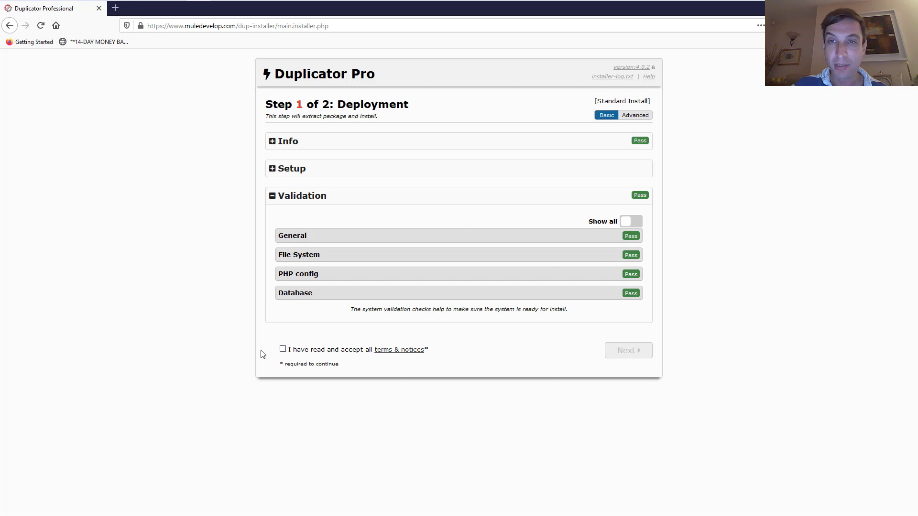
Accept the terms and notices, then confirm the installation to deploy the site
left_click(283, 349)
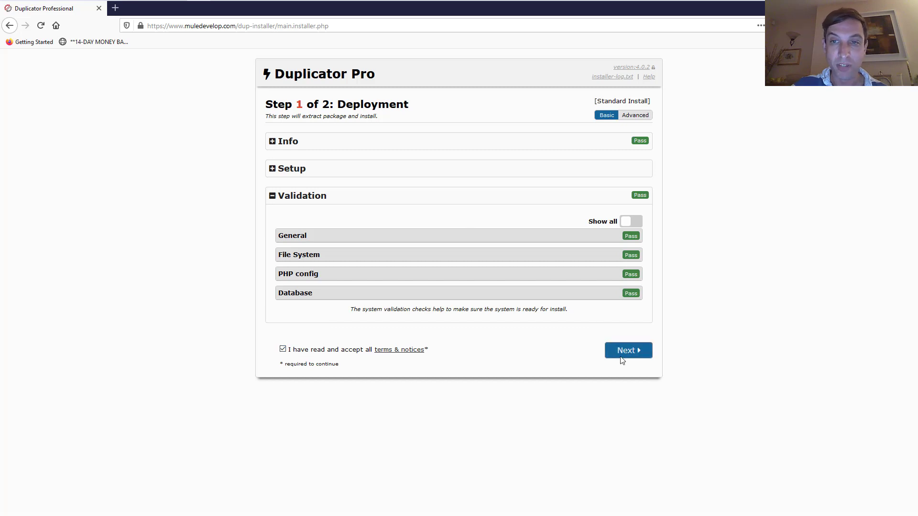
left_click(622, 349)
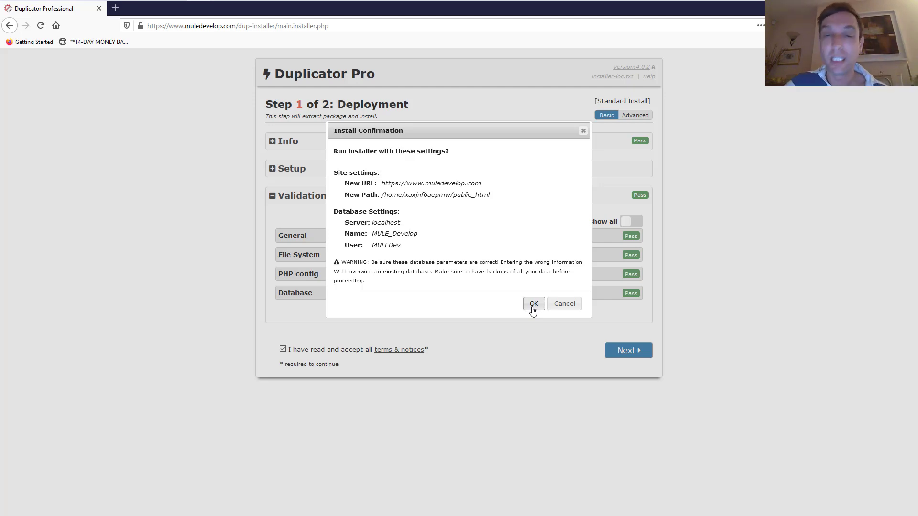
left_click(531, 305)
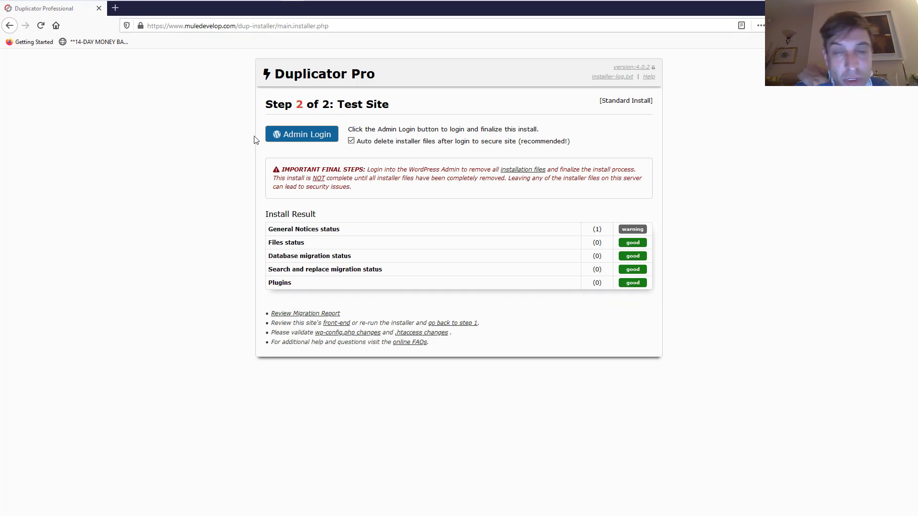
Open the Admin Login for muledevelop.com with installer files left set to auto-delete
left_click(284, 137)
left_click(270, 138)
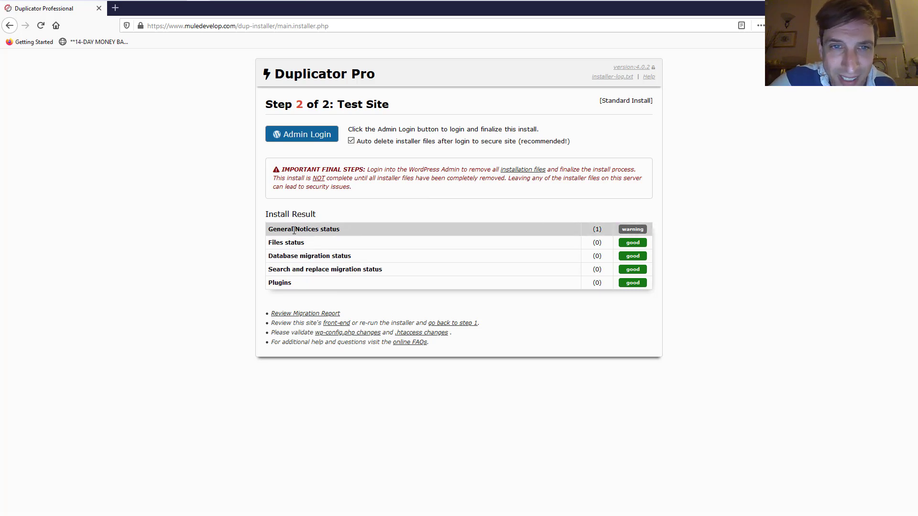
left_click(320, 137)
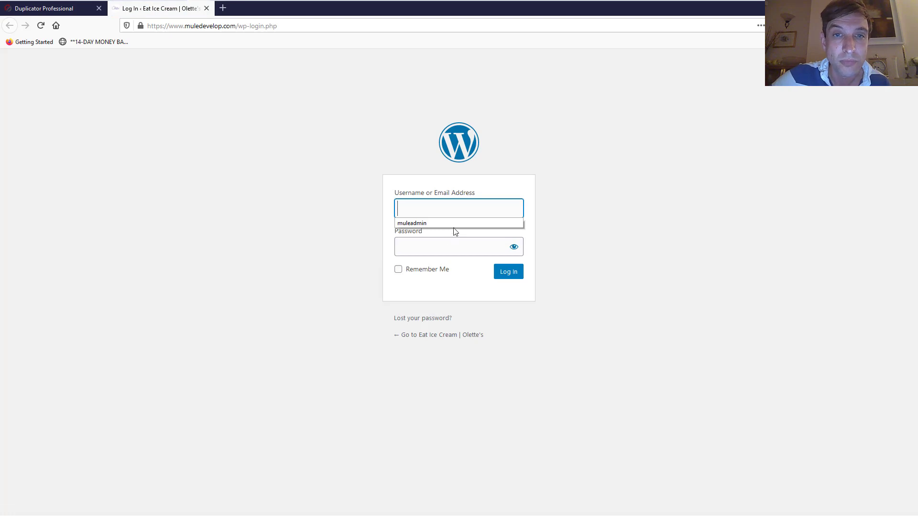
Sign in with the admin e-mail and password, and save the login in Firefox
left_click(438, 214)
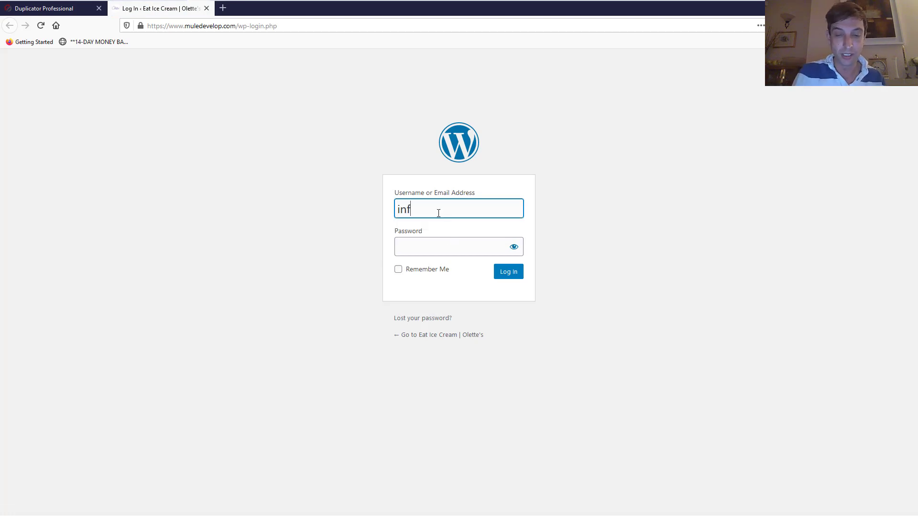
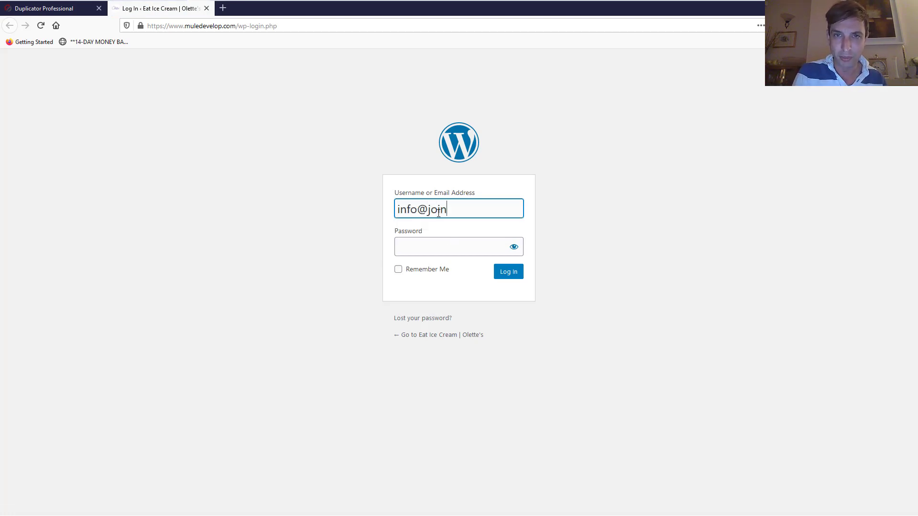
key("Tab")
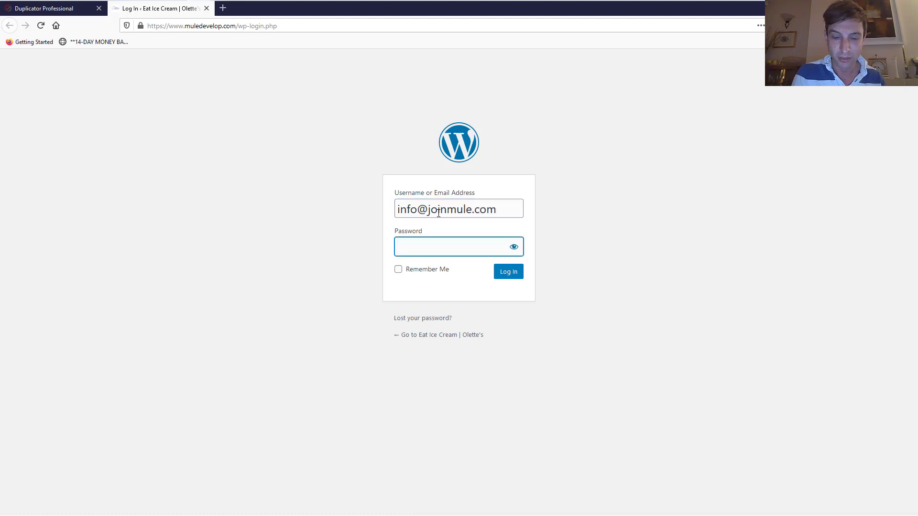
type("•••••••••••")
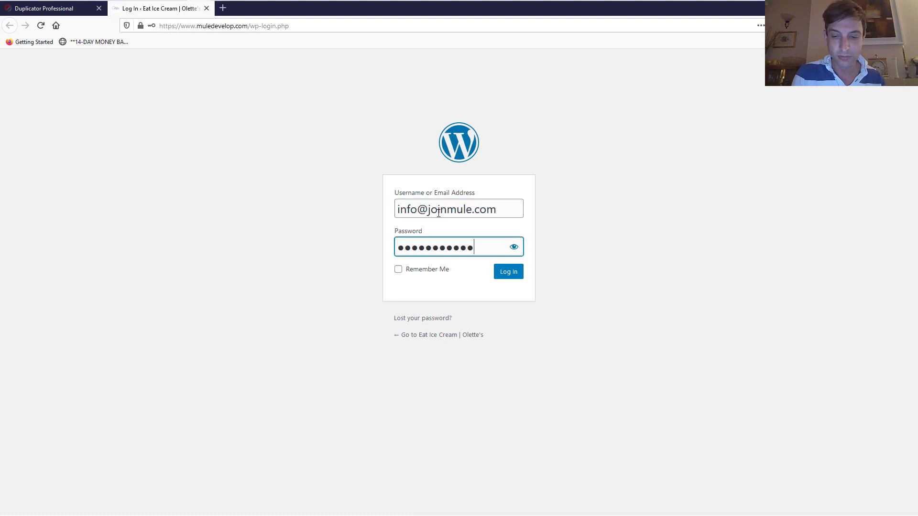
key("Return")
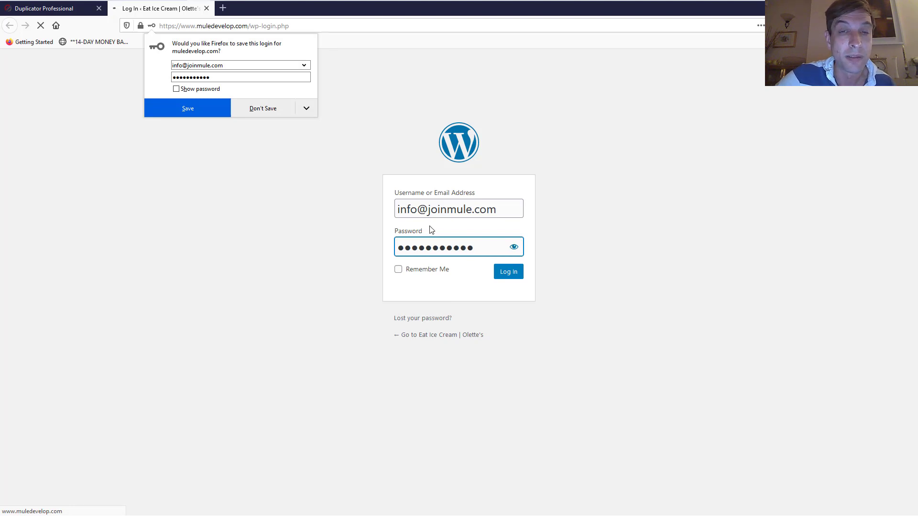
left_click(184, 113)
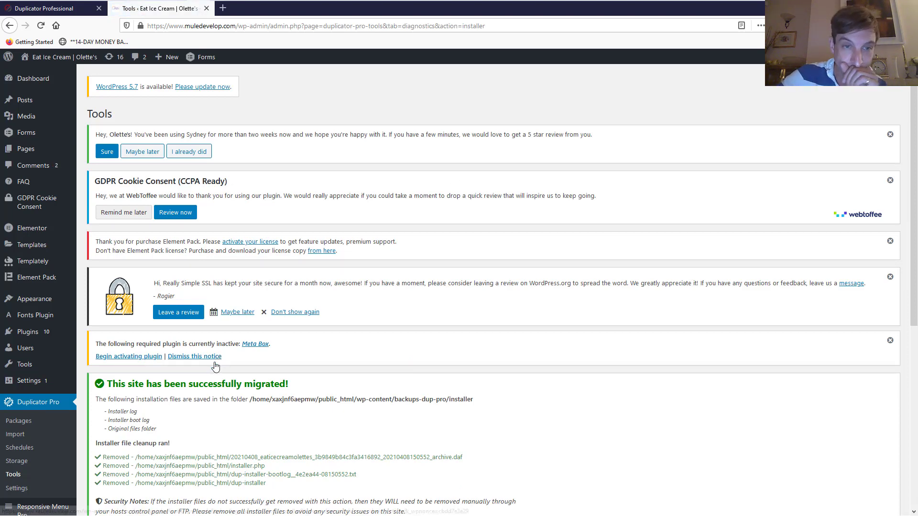
Scroll the Duplicator Pro Tools page to confirm the successful-migration message and installer cleanup
scroll(220, 363, "down", 6)
scroll(419, 359, "up", 5)
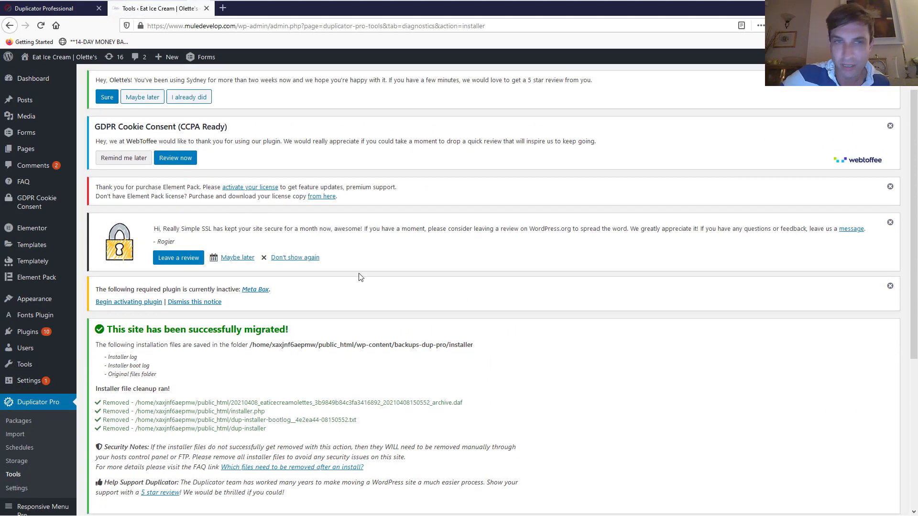
scroll(279, 284, "up", 1)
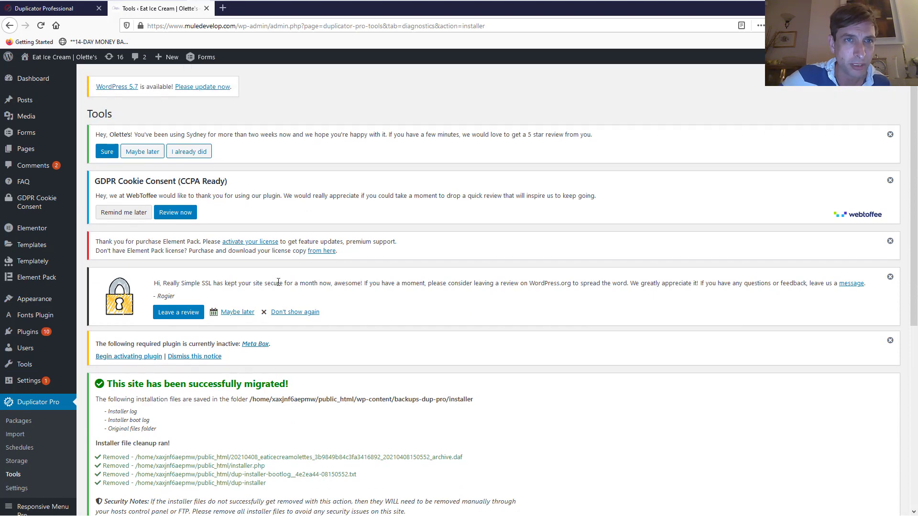
scroll(278, 283, "down", 4)
scroll(279, 282, "down", 2)
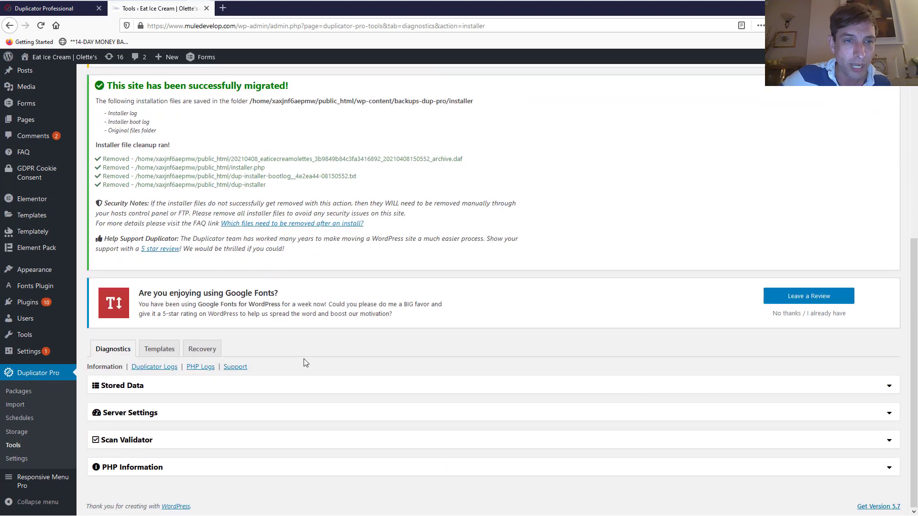
scroll(282, 263, "up", 4)
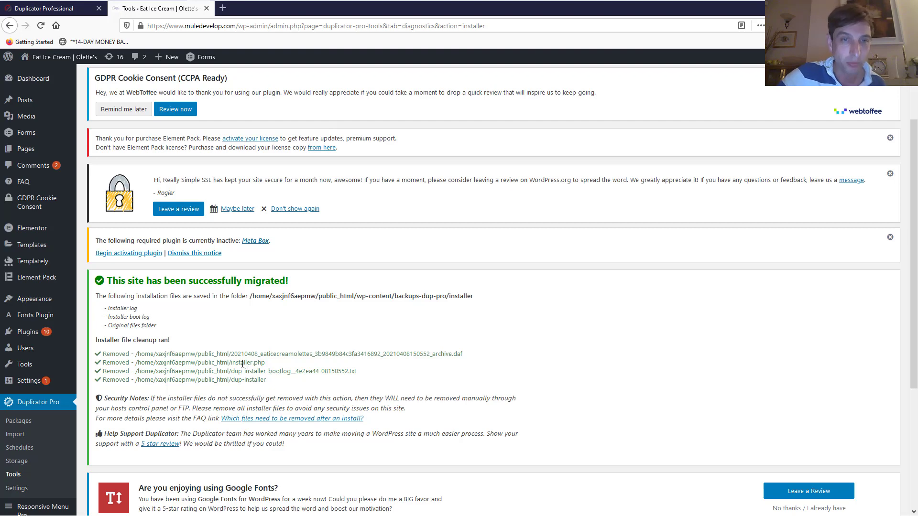
scroll(241, 367, "down", 4)
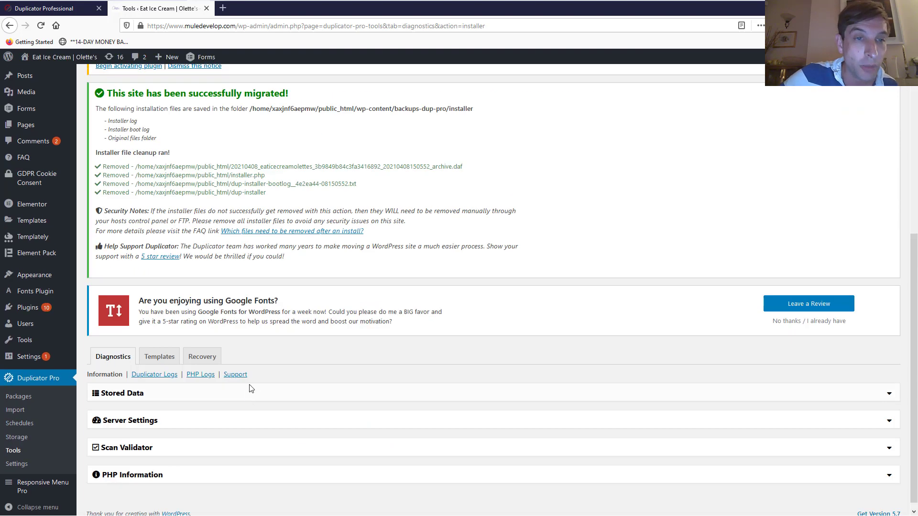
scroll(242, 367, "up", 7)
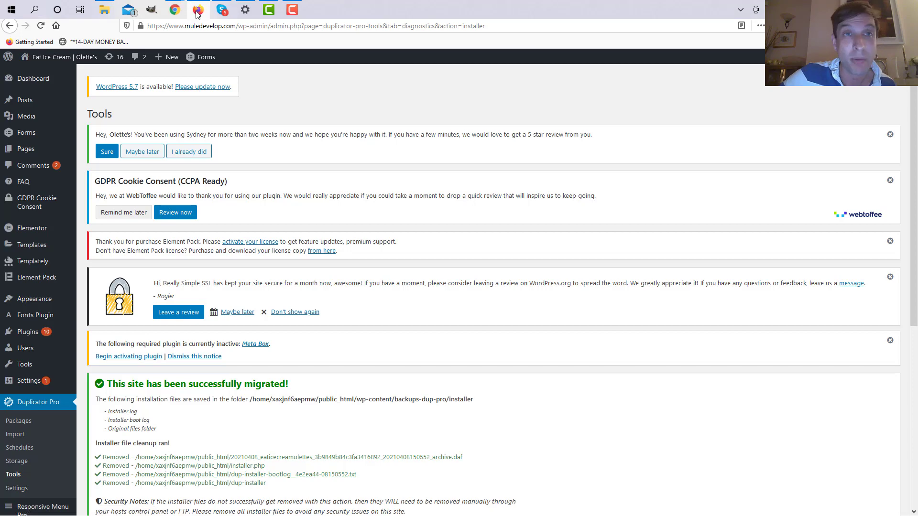
mouse_move(185, 11)
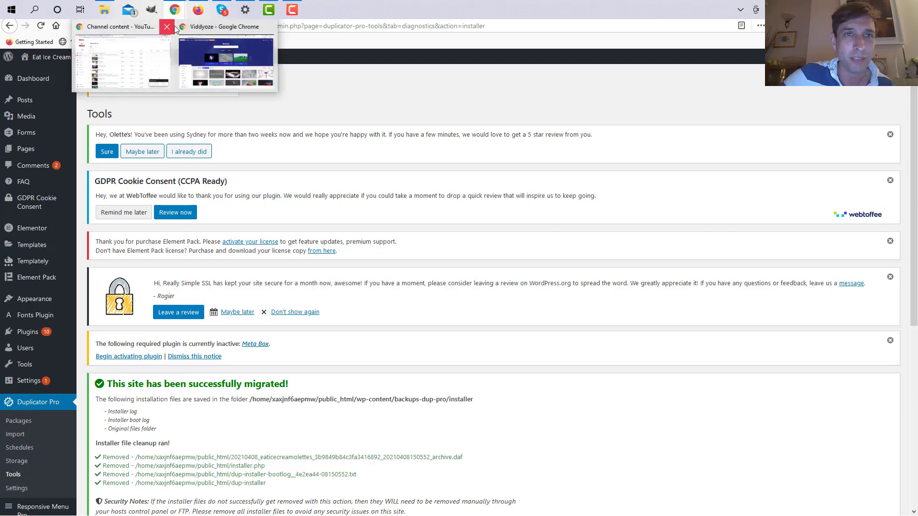
Load the migrated home page at muledevelop.com in Chrome and close the download bar
left_click(196, 57)
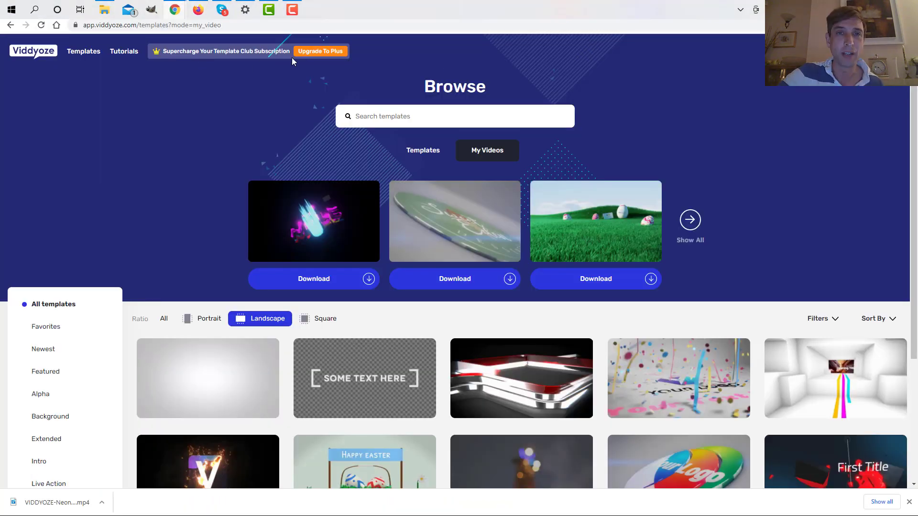
left_click(247, 27)
type("mule")
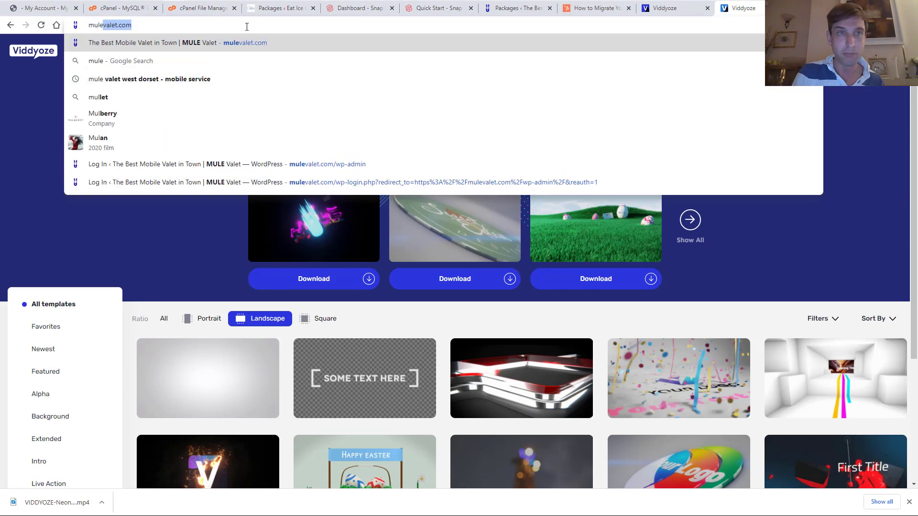
type("develop.com")
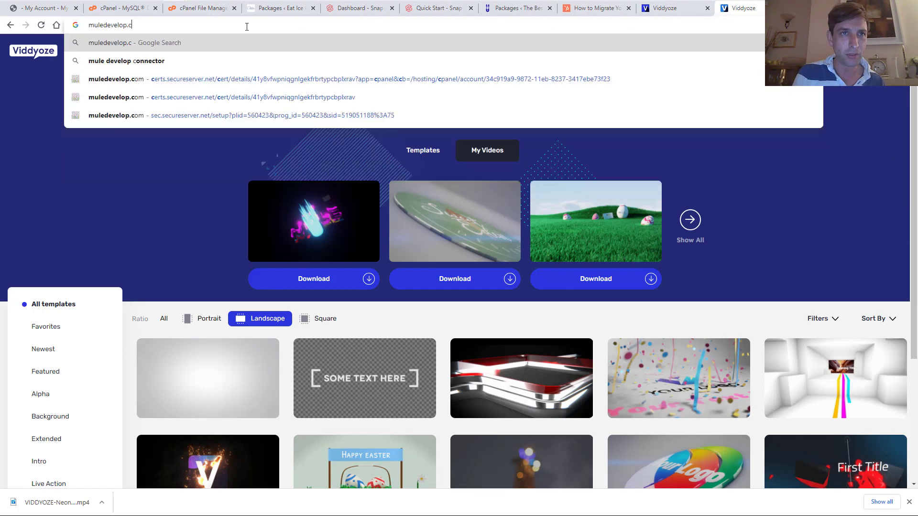
key("Return")
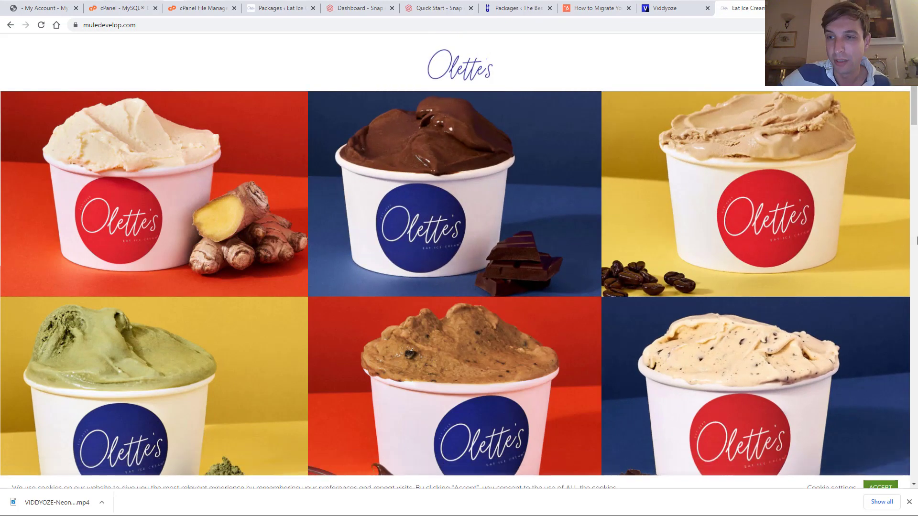
scroll(913, 136, "down", 1)
left_click_drag(913, 135, 915, 497)
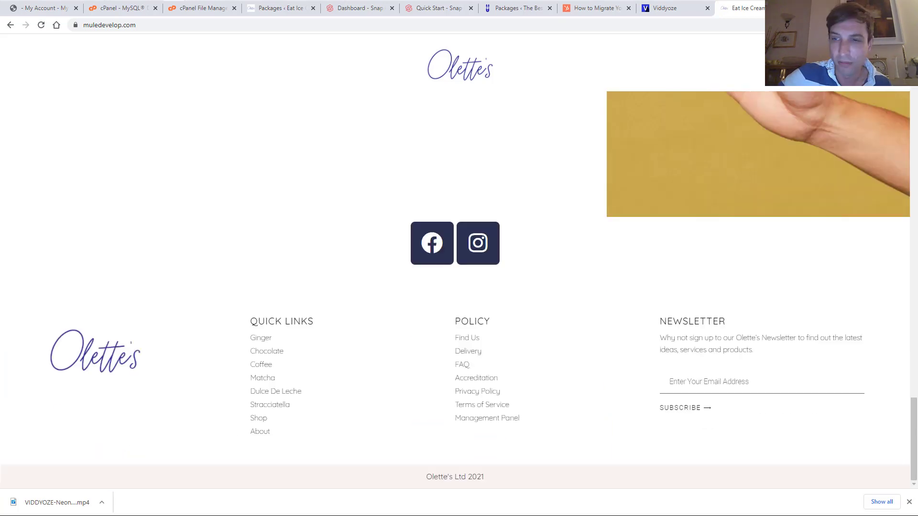
left_click(909, 502)
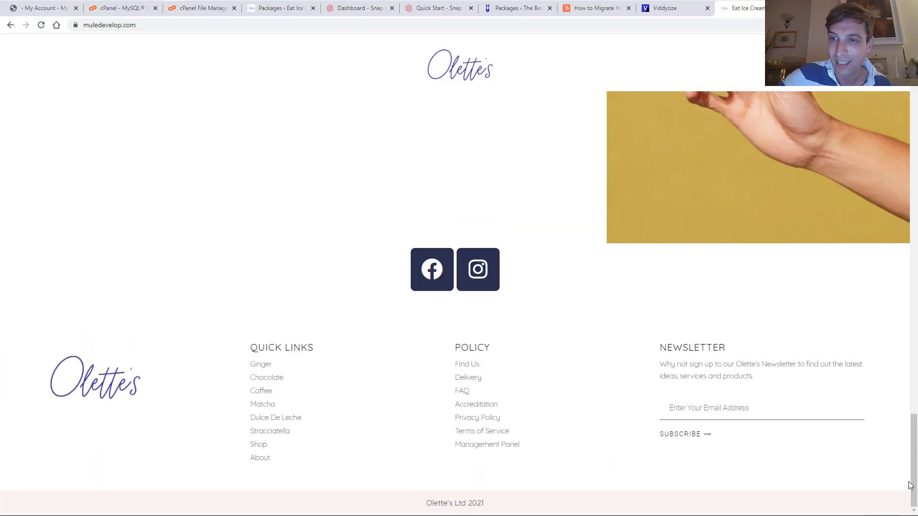
scroll(787, 385, "up", 15)
scroll(788, 388, "up", 10)
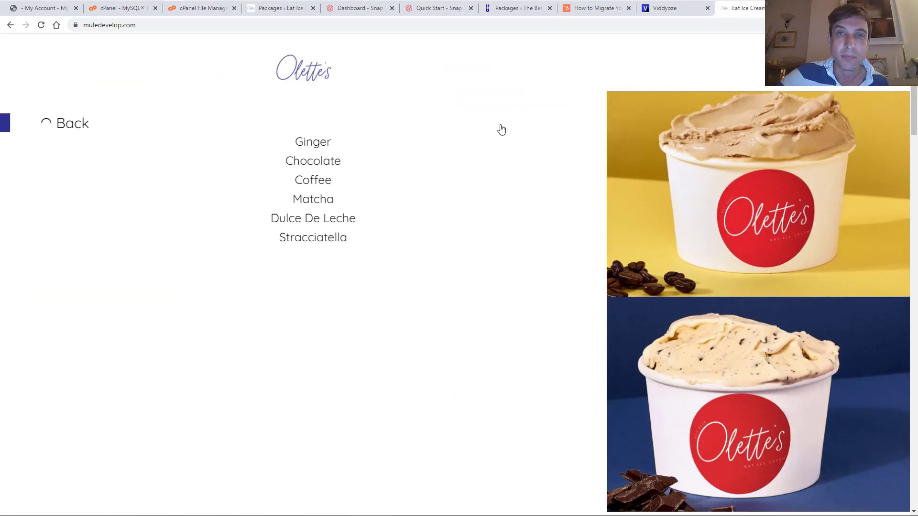
Open the Ginger flavour page and scroll through it to check it loads correctly
left_click(296, 148)
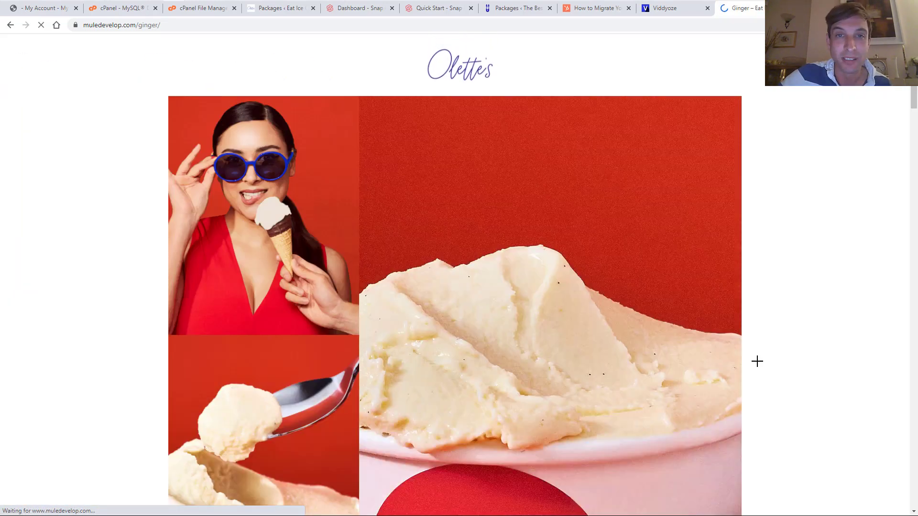
scroll(758, 365, "down", 15)
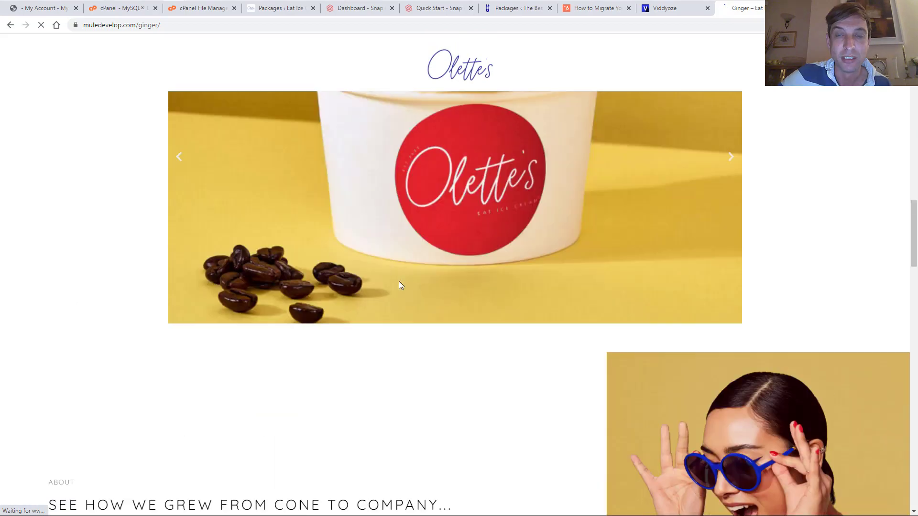
scroll(399, 281, "up", 20)
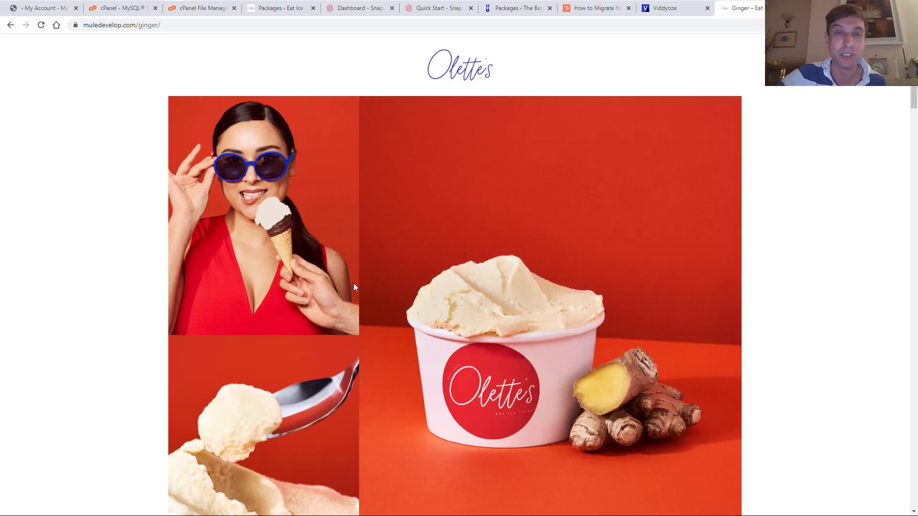
scroll(661, 246, "down", 15)
scroll(460, 371, "down", 20)
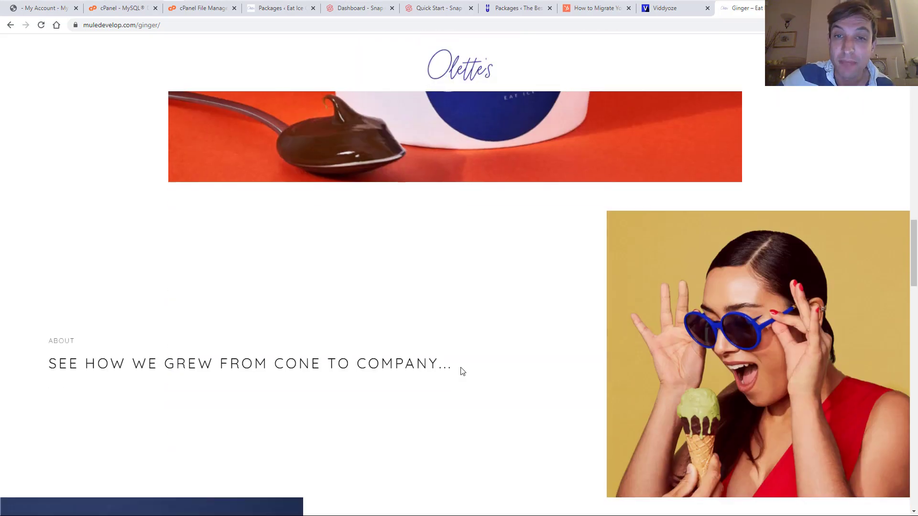
scroll(460, 368, "up", 20)
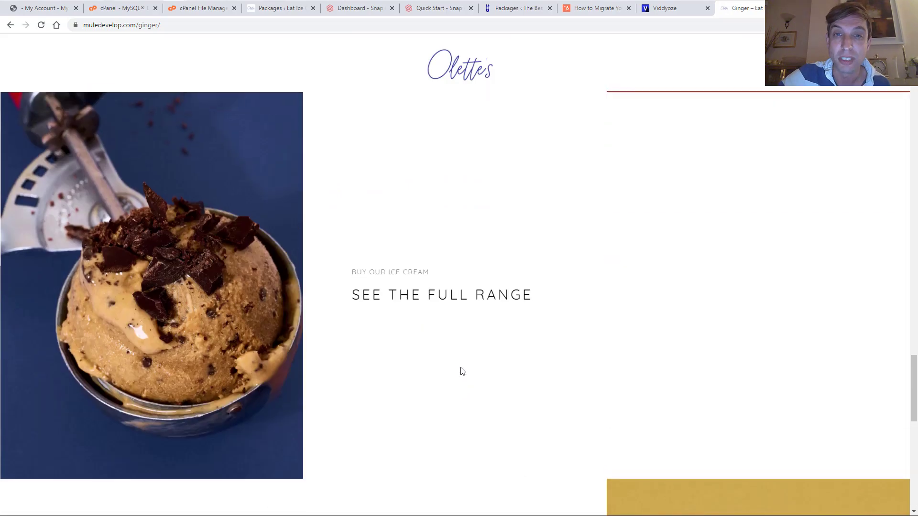
scroll(774, 177, "up", 10)
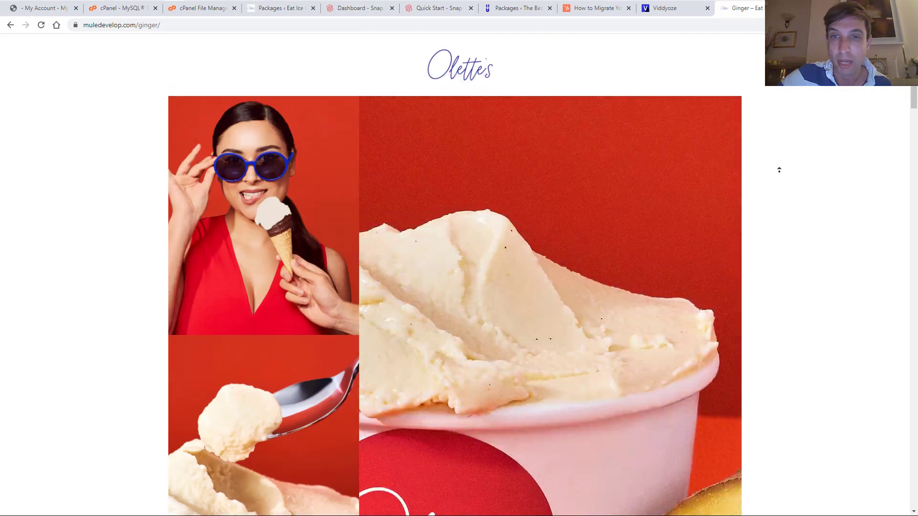
scroll(771, 240, "down", 20)
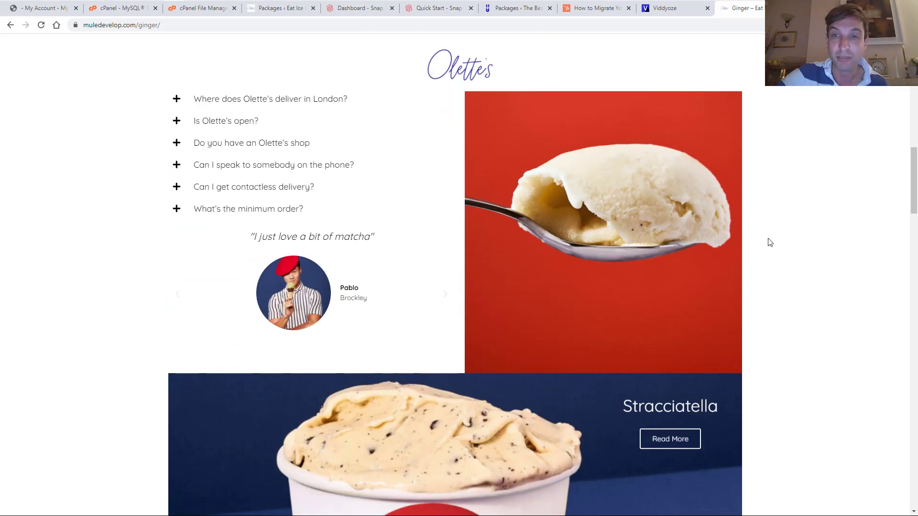
scroll(768, 239, "down", 10)
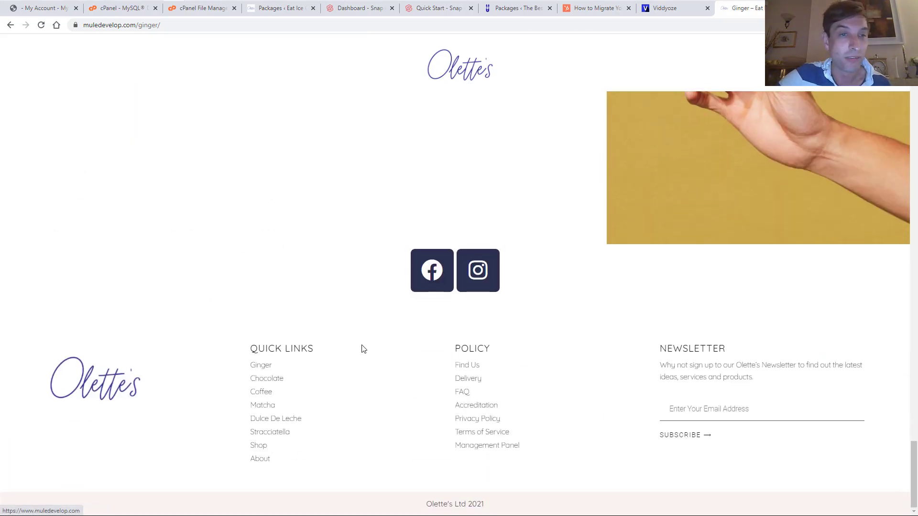
scroll(368, 337, "up", 20)
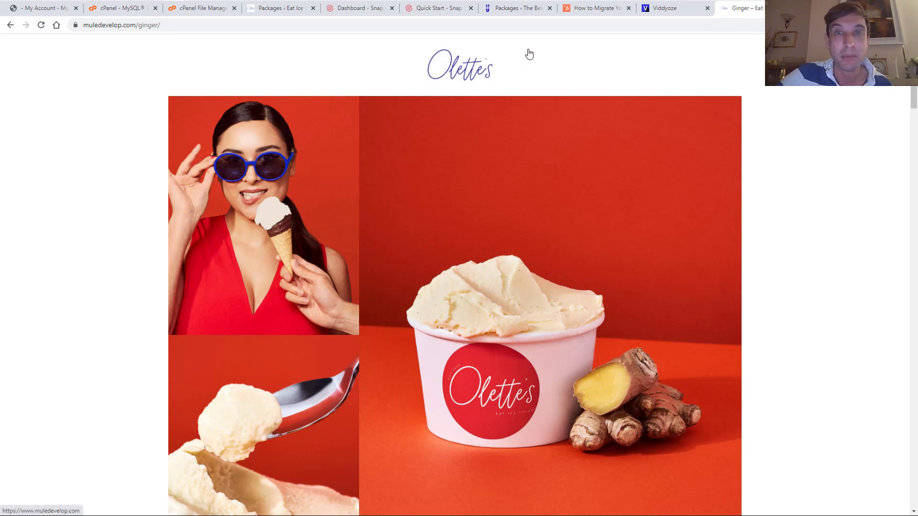
mouse_move(286, 11)
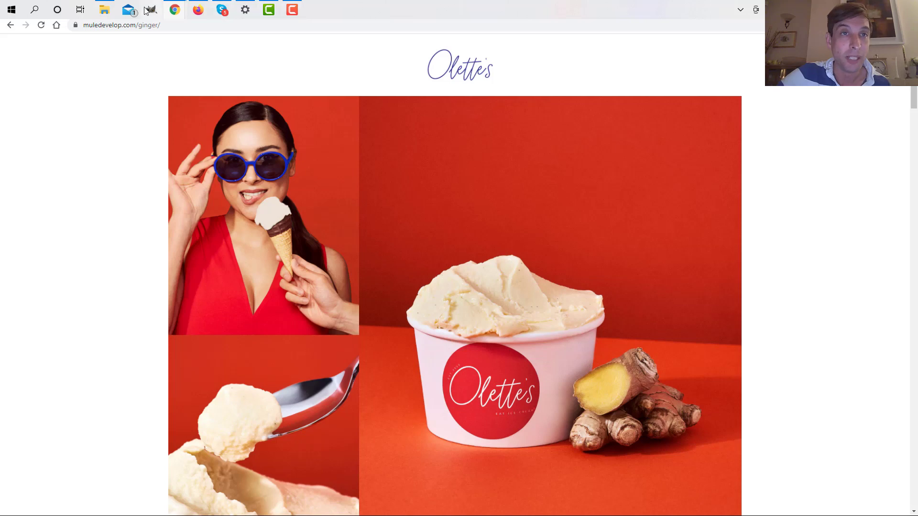
Return to the WordPress admin and view Duplicator Pro's empty Packages list
left_click(197, 9)
scroll(55, 473, "down", 5)
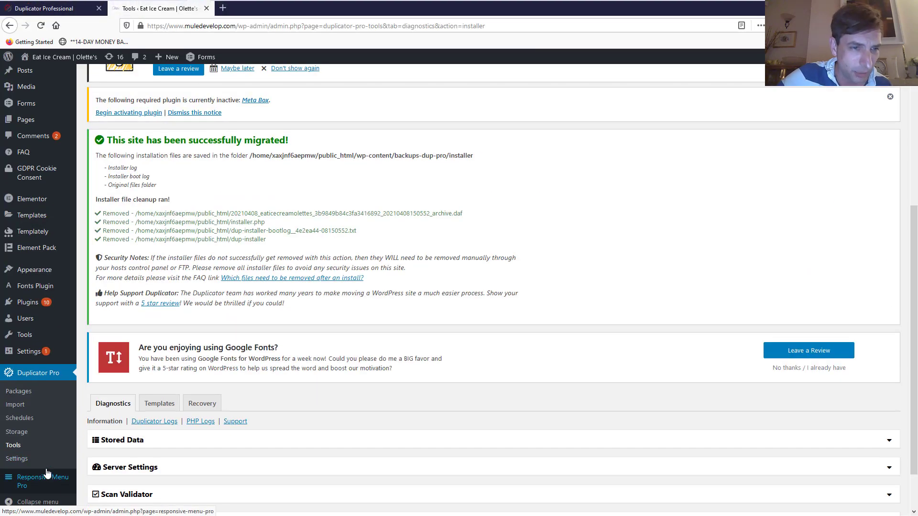
left_click(20, 391)
scroll(478, 334, "down", 4)
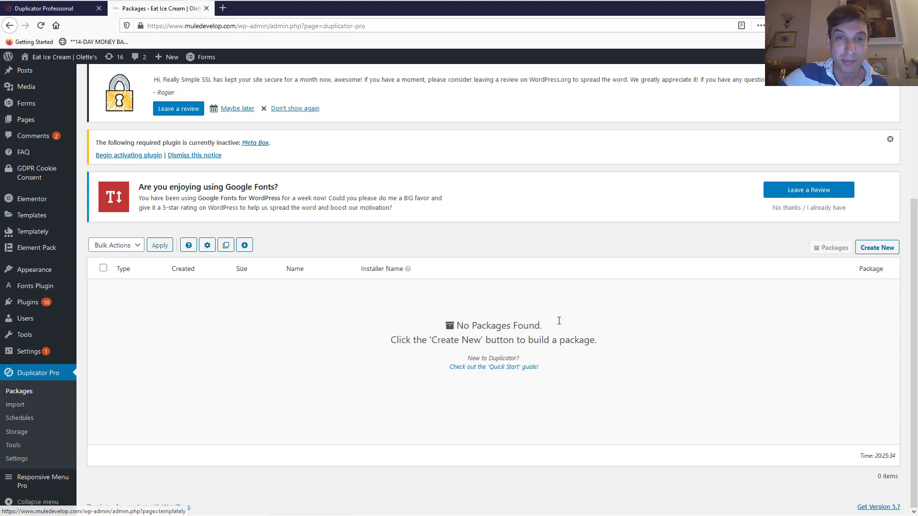
scroll(436, 299, "up", 4)
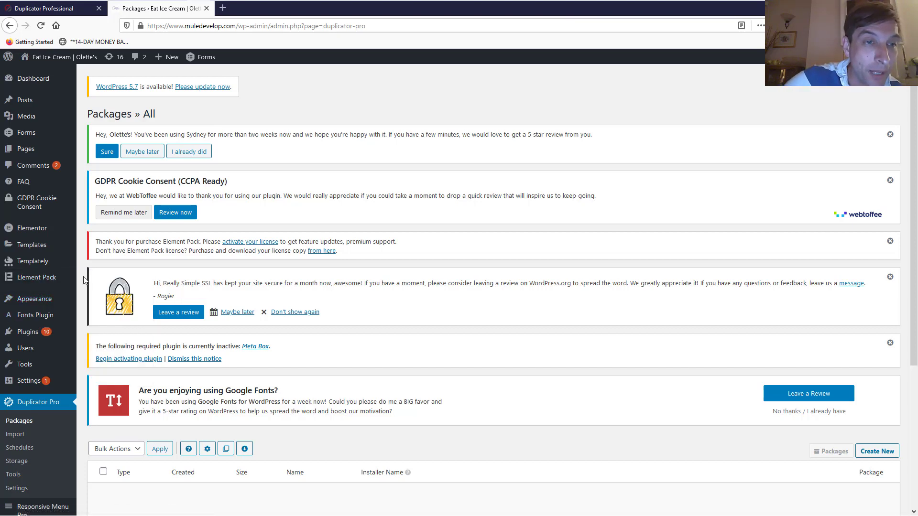
mouse_move(36, 283)
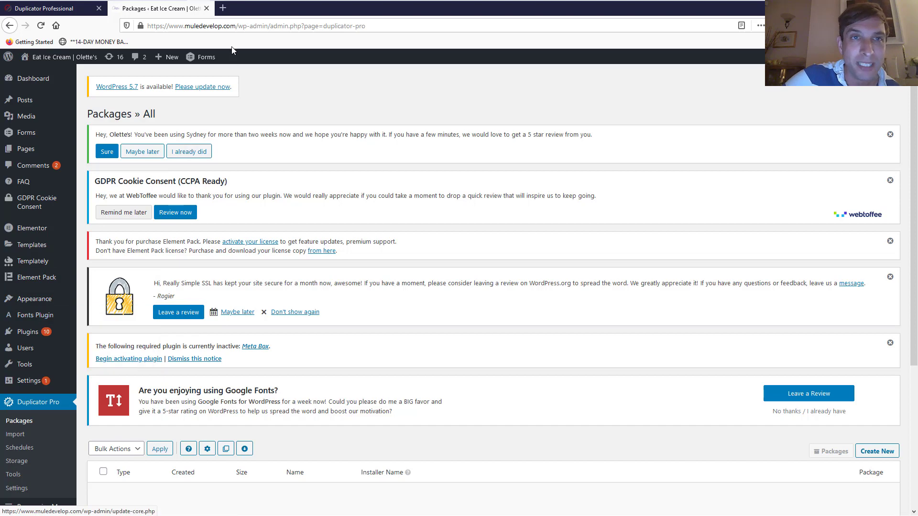
left_click(223, 8)
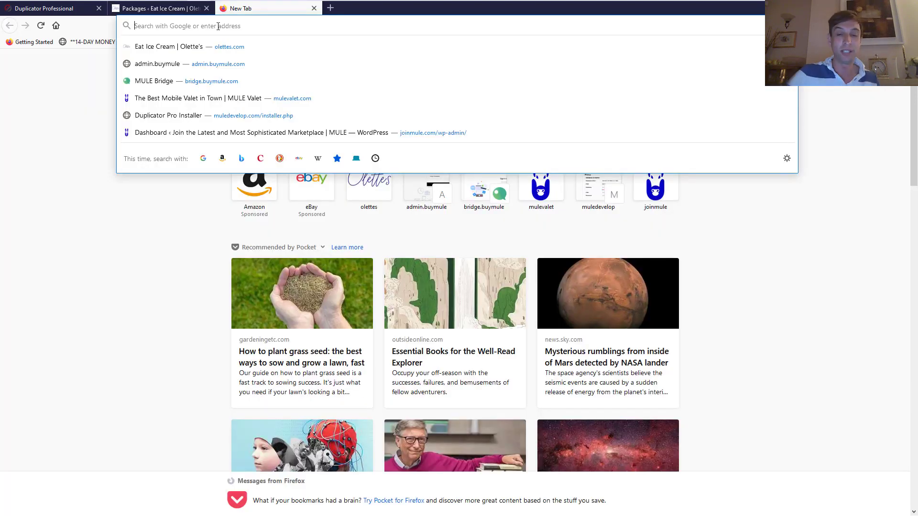
Search 'bthemes element pack' and open the Element Pack - BdThemes product page
type("bthemes")
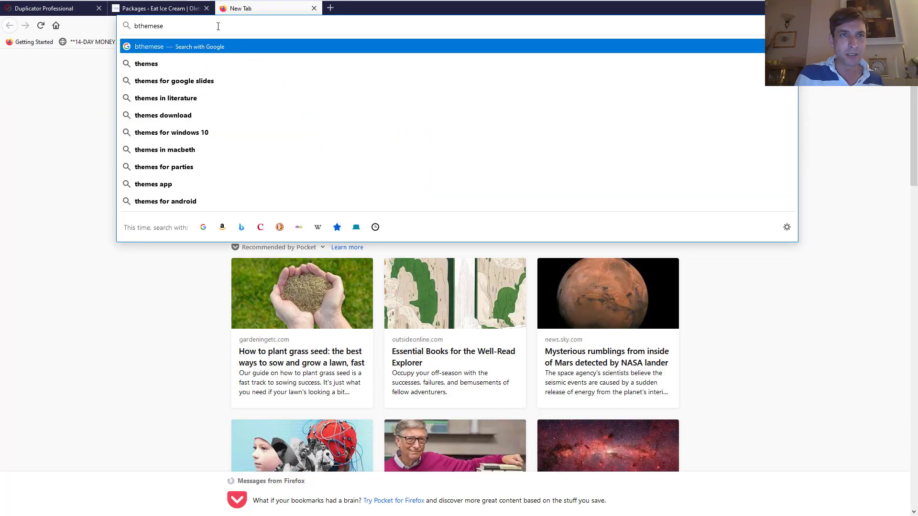
type(" element pac")
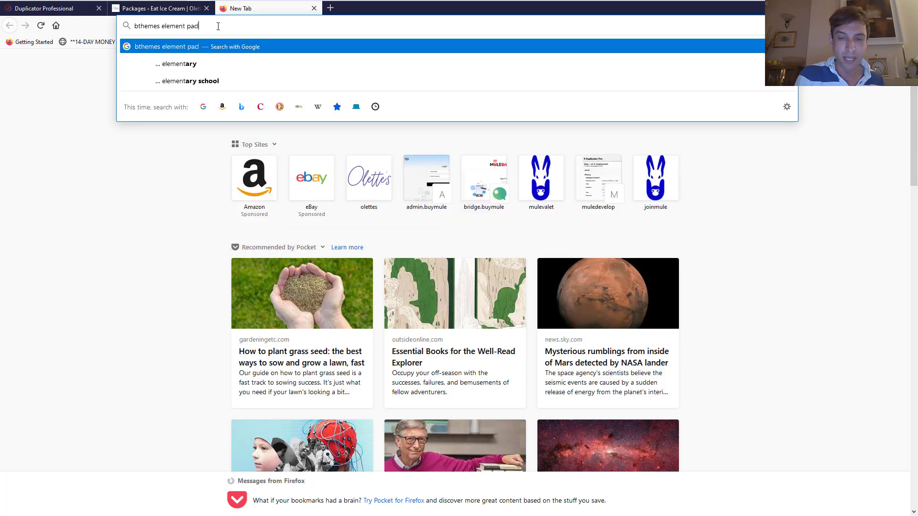
key("BackSpace")
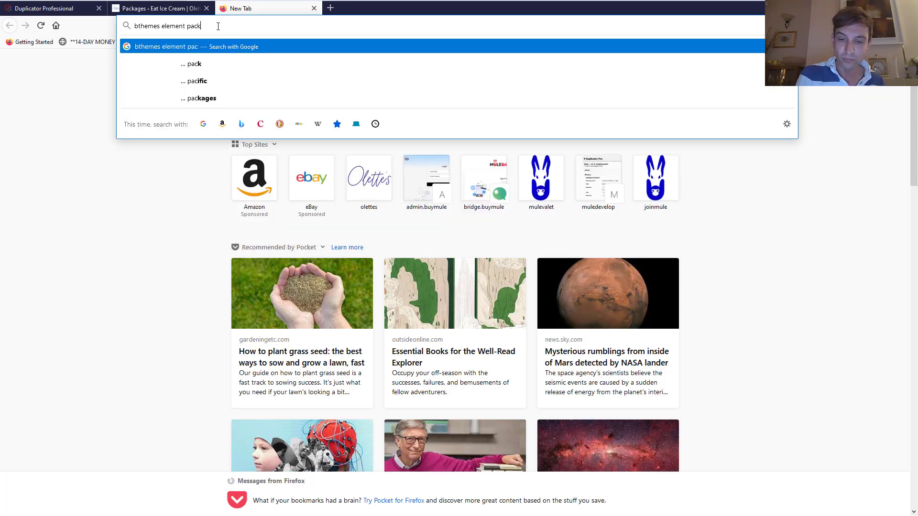
key("Return")
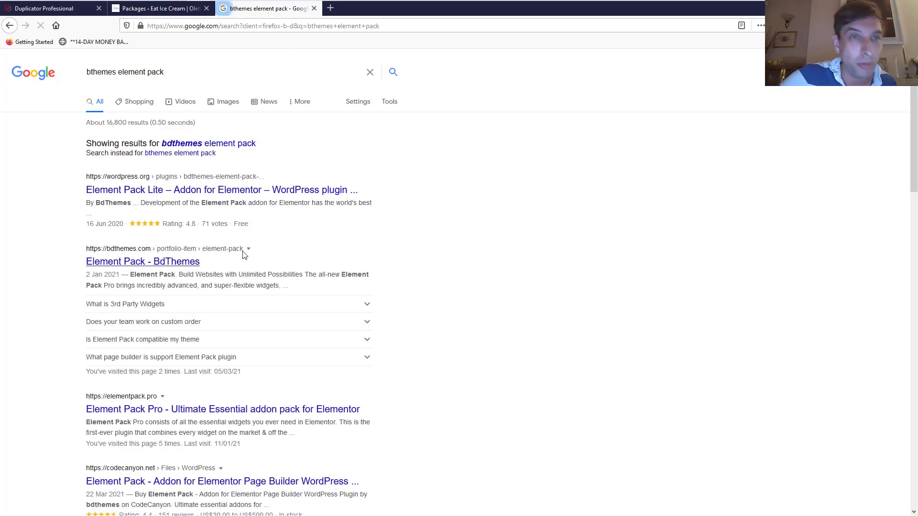
left_click(168, 263)
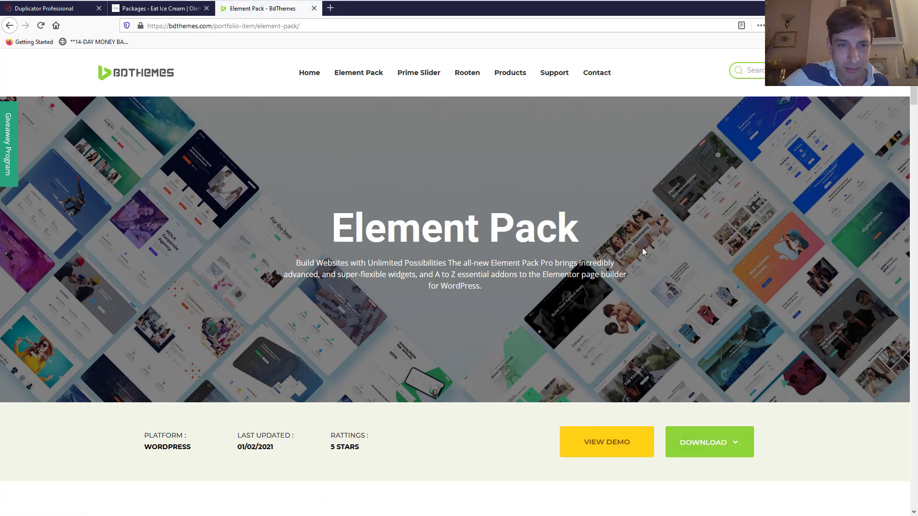
scroll(486, 217, "down", 8)
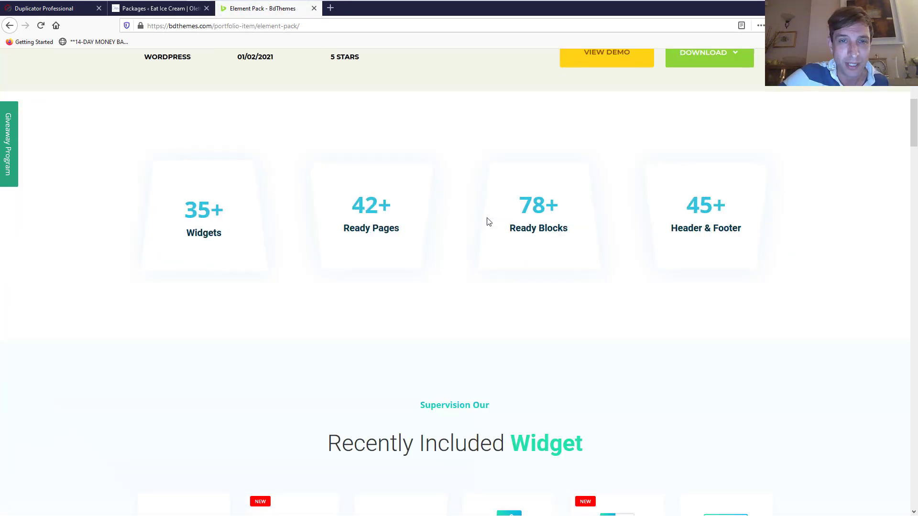
scroll(487, 217, "up", 8)
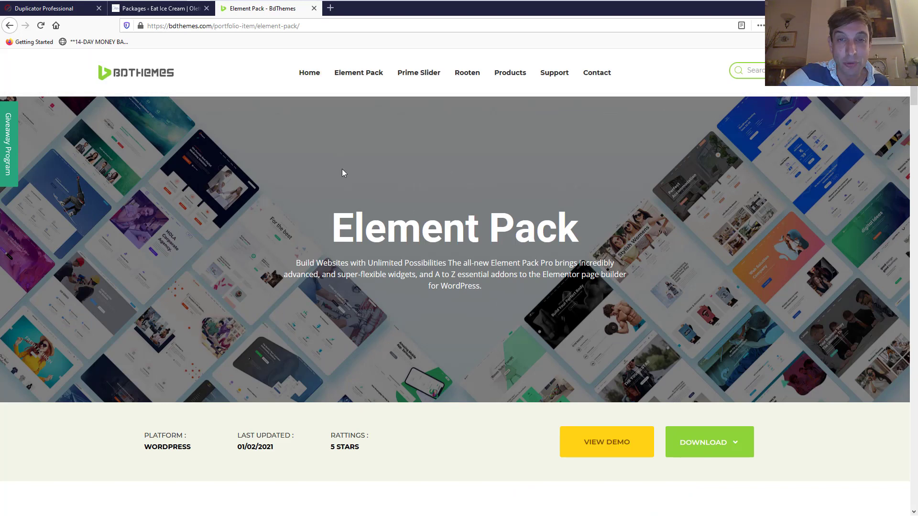
Go back to the WordPress Packages tab, then start another blank tab
left_click(158, 8)
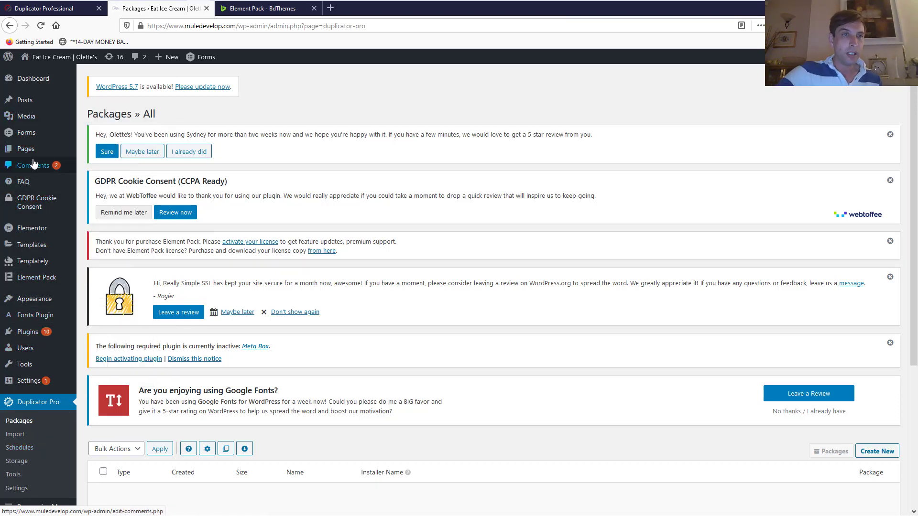
mouse_move(27, 230)
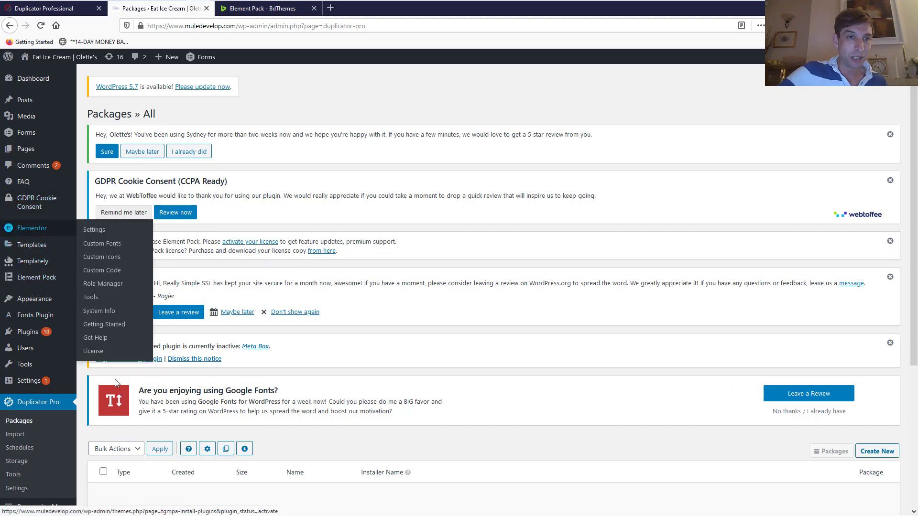
mouse_move(22, 203)
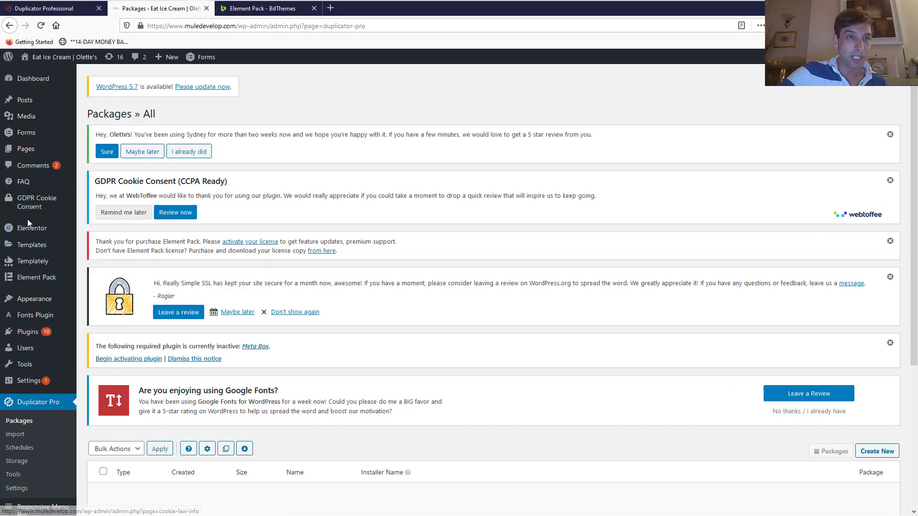
left_click(331, 8)
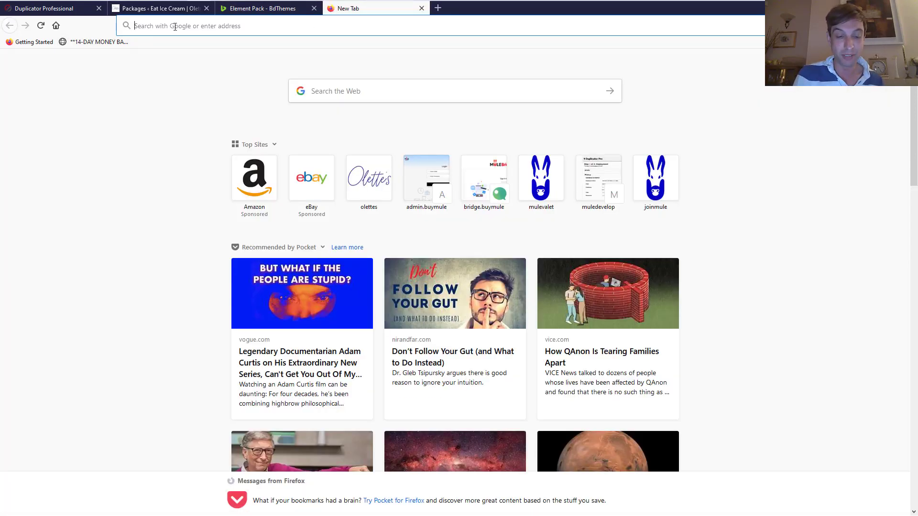
Search 'elementor', go to elementor.com and log in to the Elementor account
type("elemo")
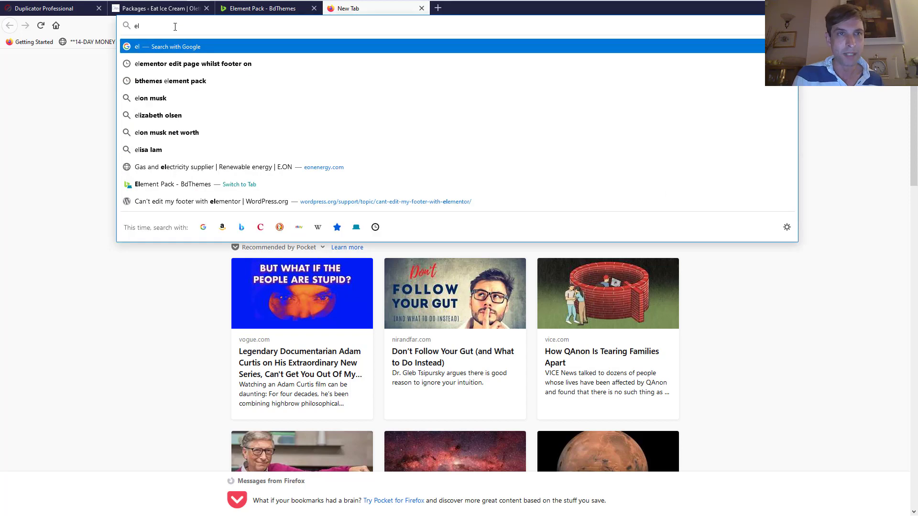
key("BackSpace")
type("entor")
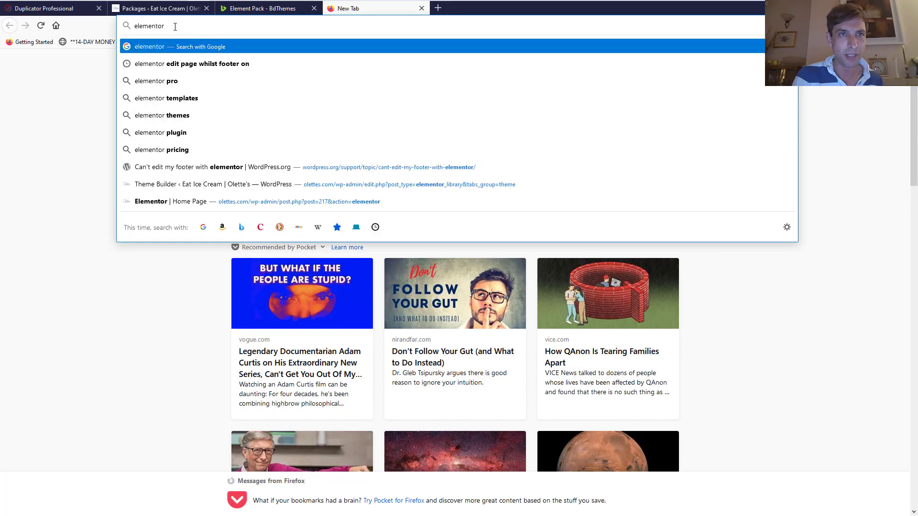
key("Return")
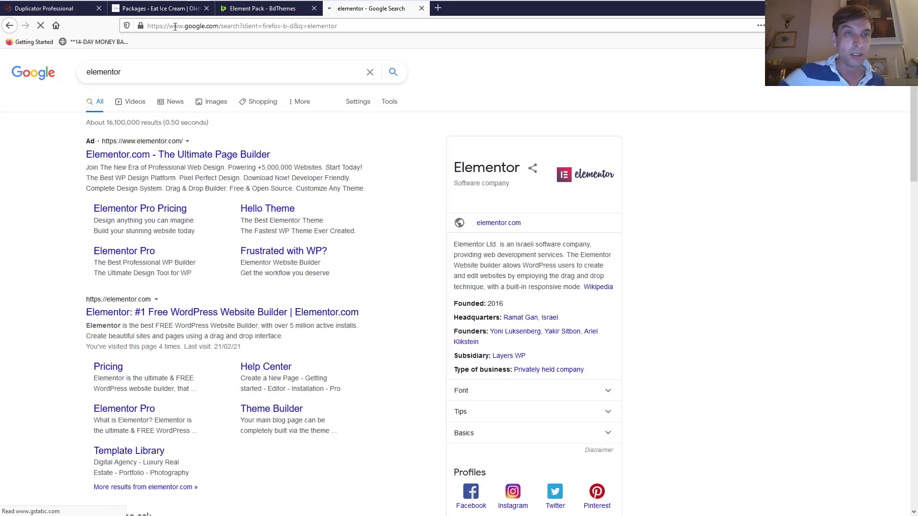
left_click(101, 312)
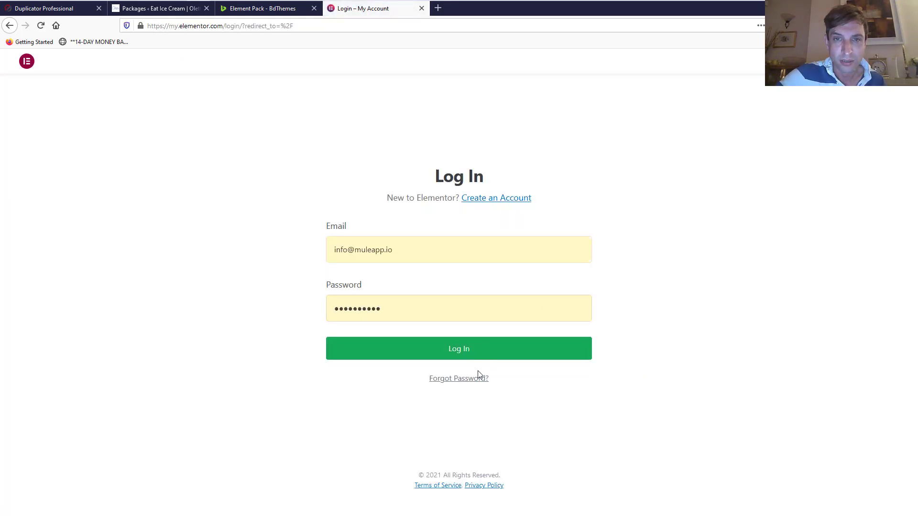
left_click(476, 353)
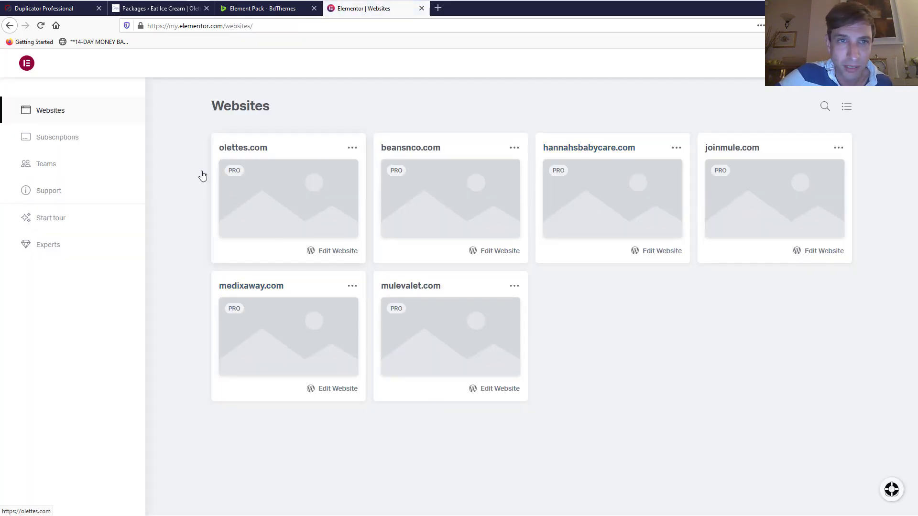
Switch back through the tabs to the WordPress admin's Elementor menu
left_click(271, 9)
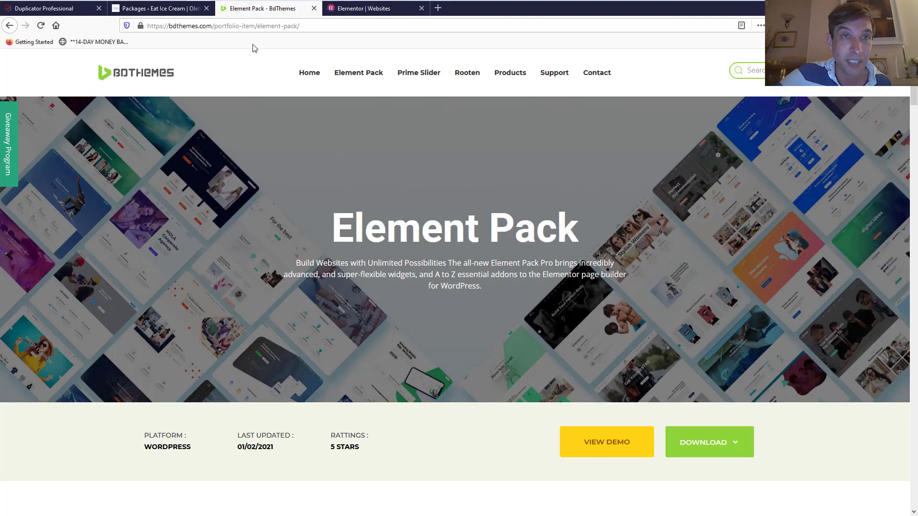
left_click(136, 11)
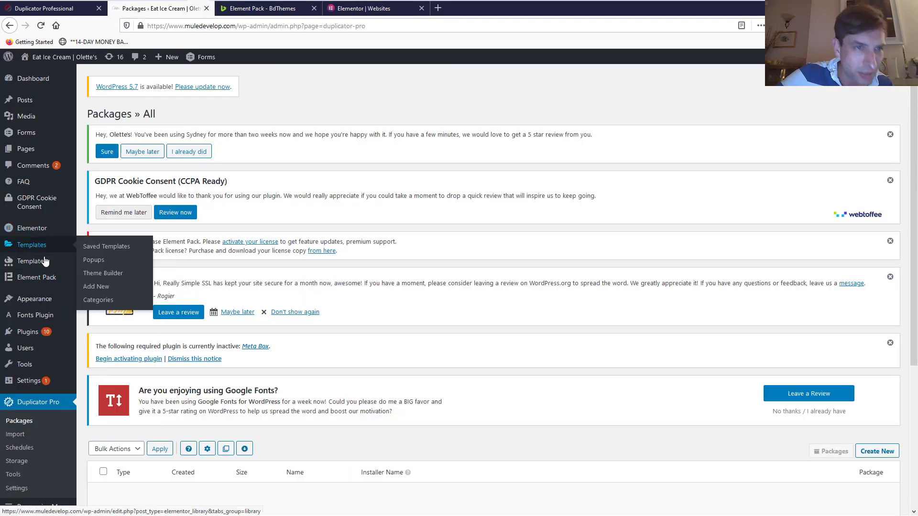
mouse_move(47, 284)
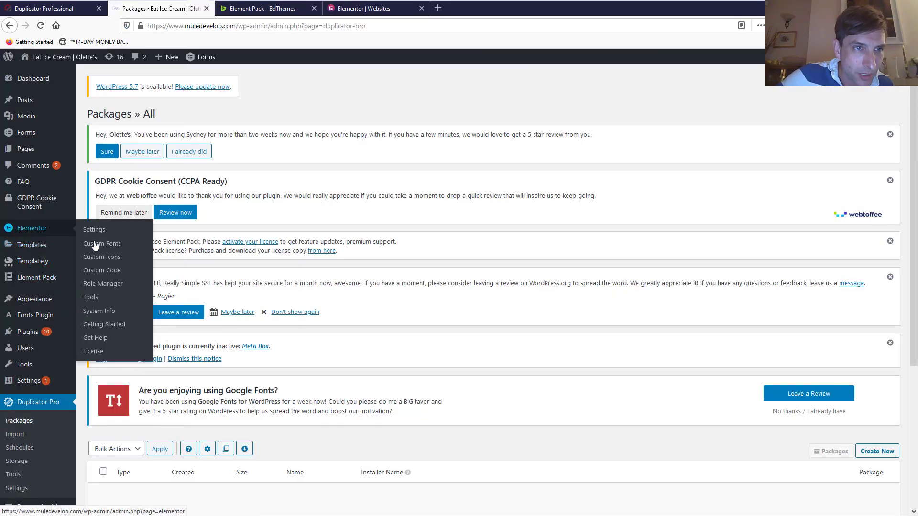
Reconnect via Switch Account and activate the Elementor Pro license for muledevelop.com
left_click(95, 351)
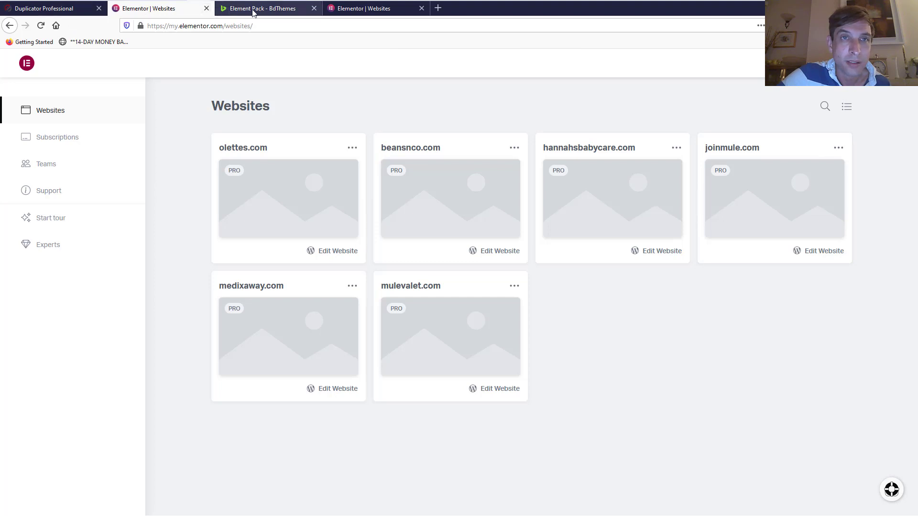
left_click(9, 26)
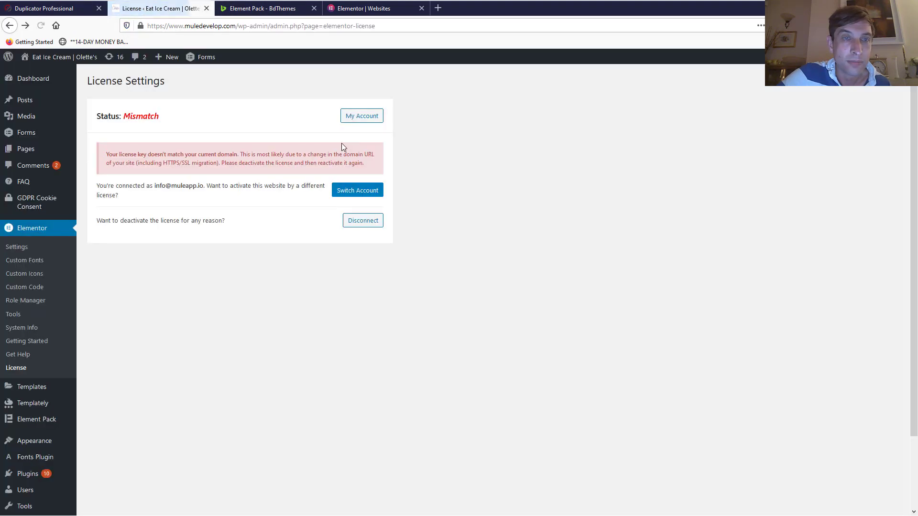
left_click(356, 190)
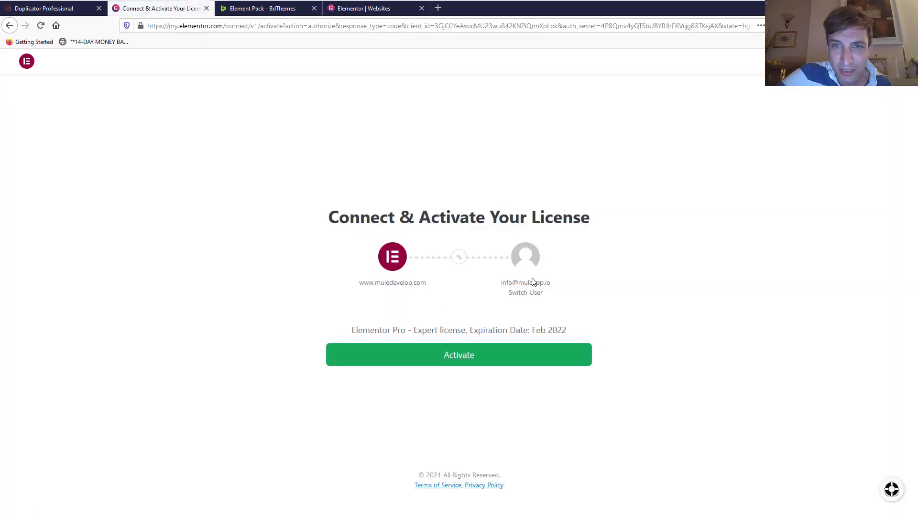
left_click(467, 360)
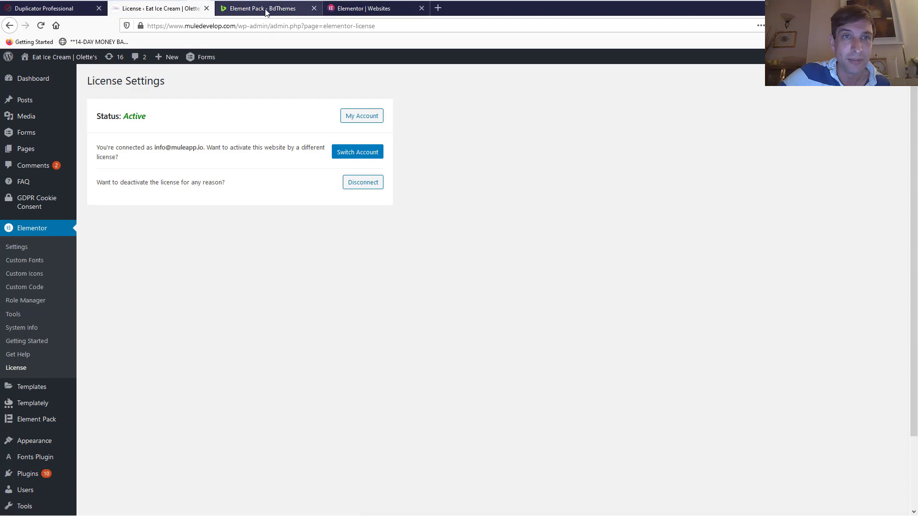
left_click(358, 118)
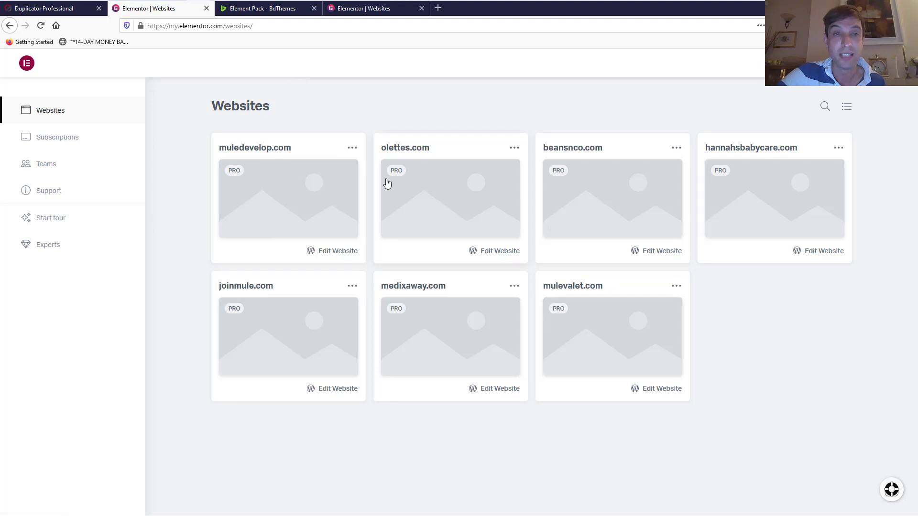
Compare the Websites lists, then open muledevelop.com's 'License ‹ Eat Ice Cream' page showing Status: Active
left_click(379, 10)
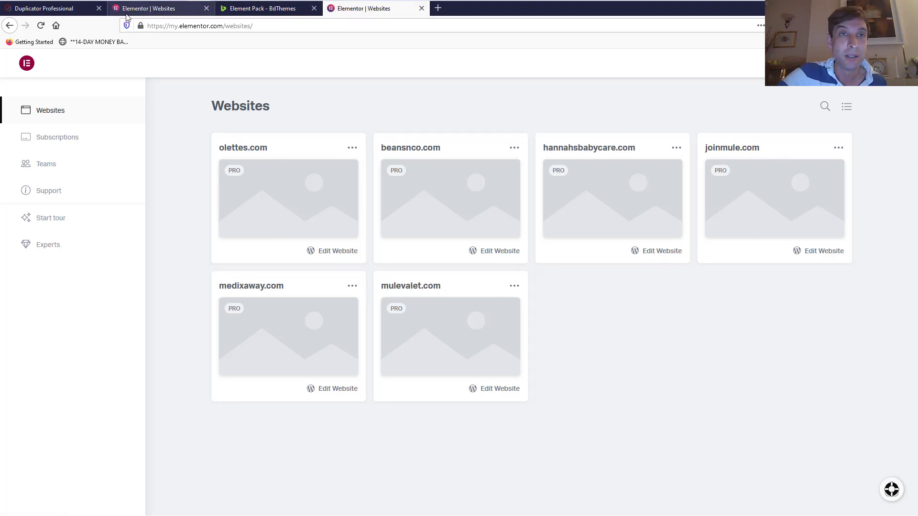
left_click(148, 9)
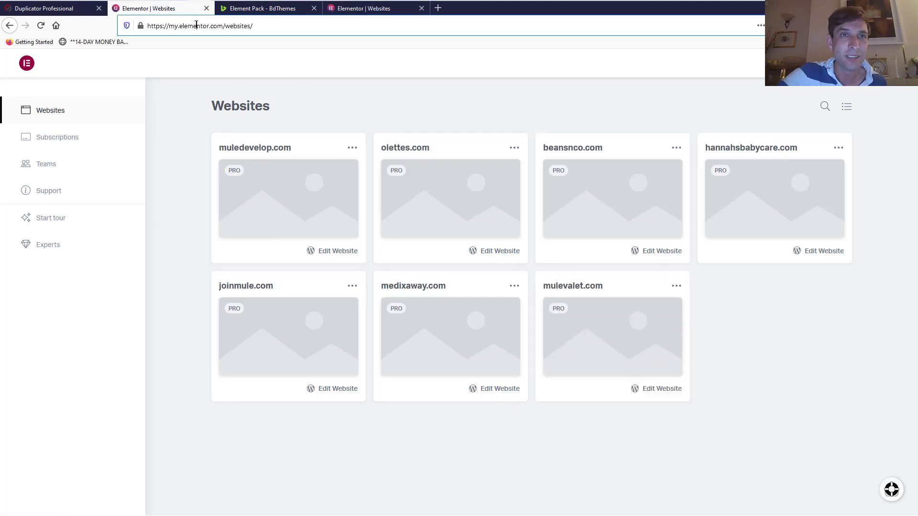
left_click(196, 25)
type("mule")
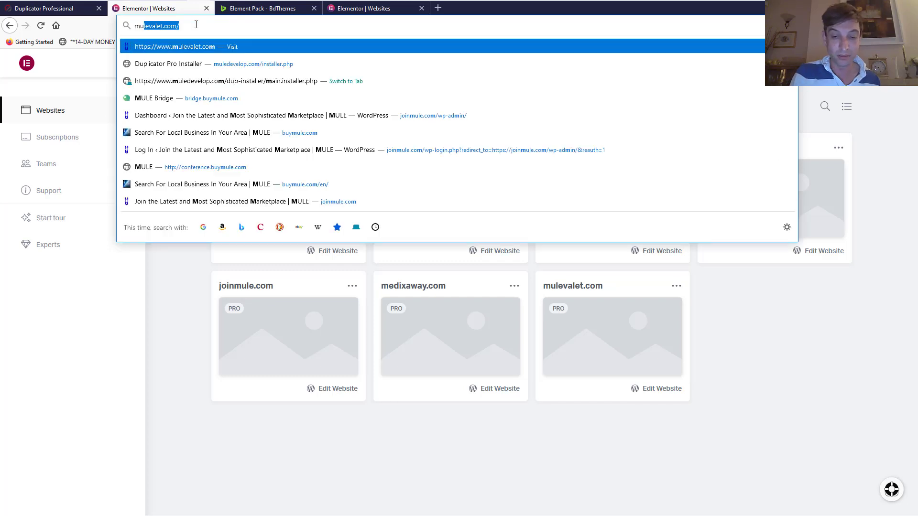
type("develo")
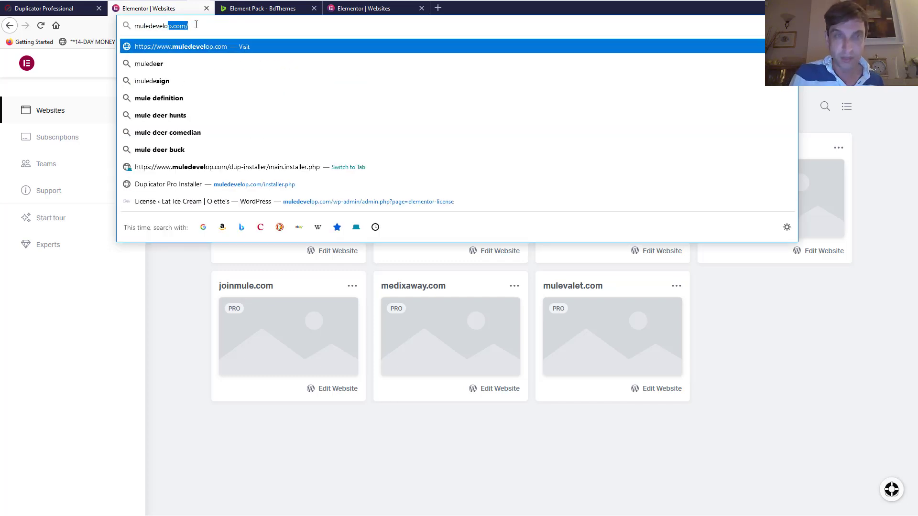
type("p.com")
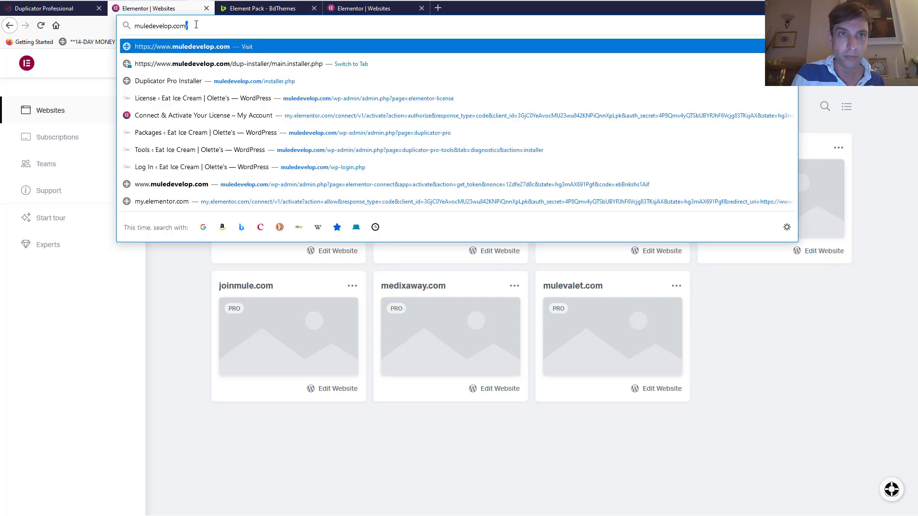
left_click(378, 100)
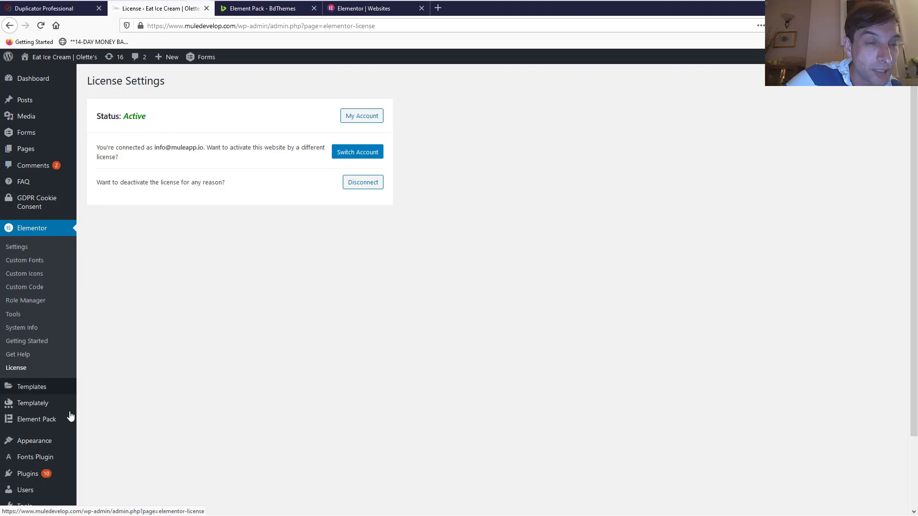
Open the Media Library in the migrated muledevelop.com WordPress admin
scroll(34, 409, "down", 2)
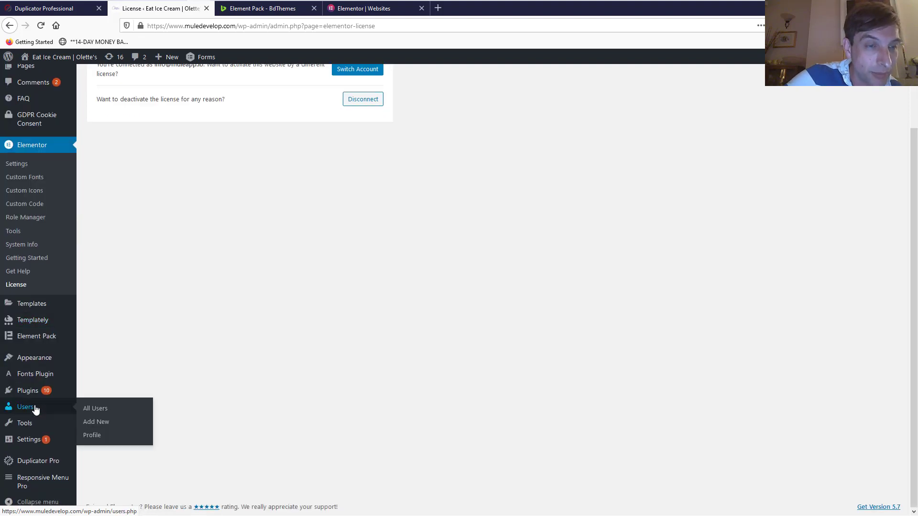
scroll(35, 410, "up", 2)
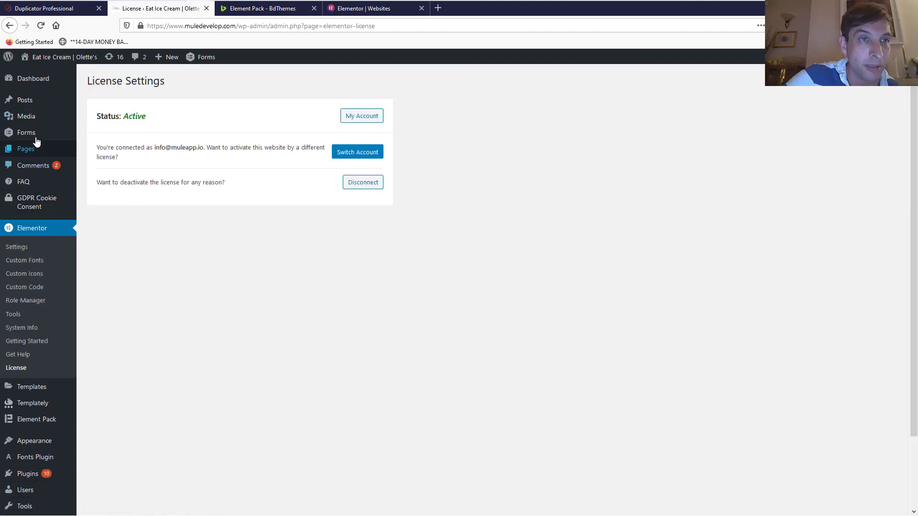
mouse_move(34, 115)
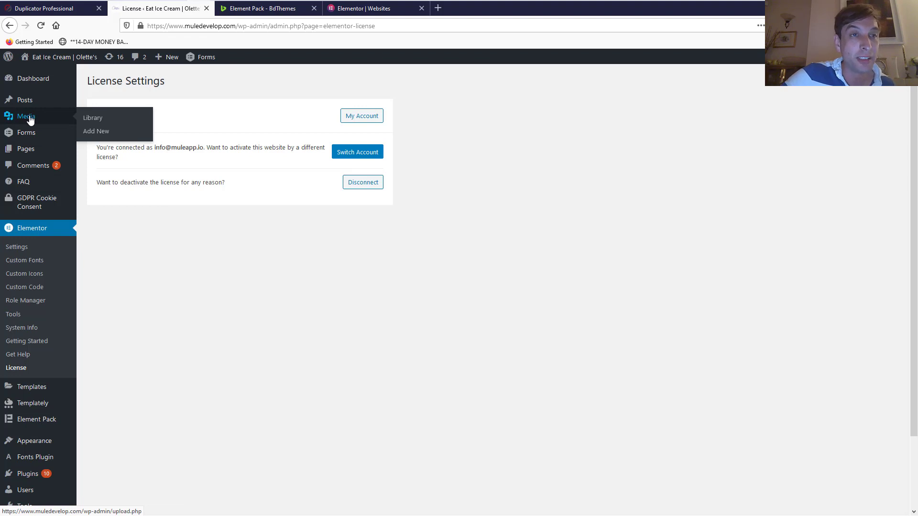
left_click(29, 119)
Review the migrated ice-cream and car images, then return to muledevelop.com/ginger/ in Chrome
scroll(508, 303, "down", 8)
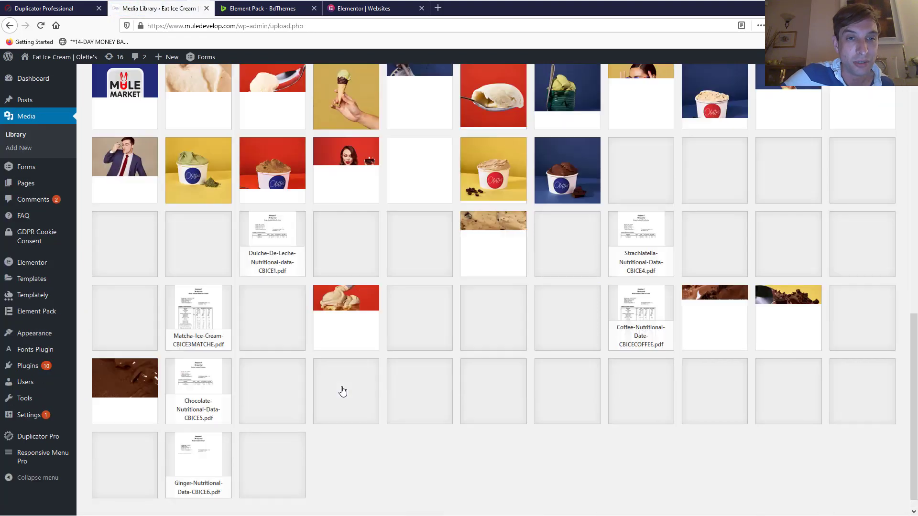
scroll(342, 281, "down", 15)
scroll(594, 231, "up", 12)
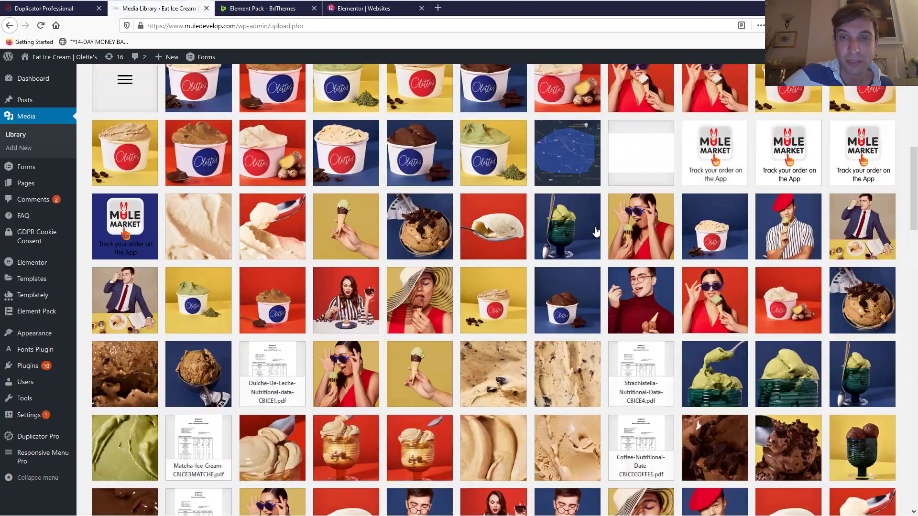
scroll(595, 232, "down", 3)
scroll(595, 232, "down", 15)
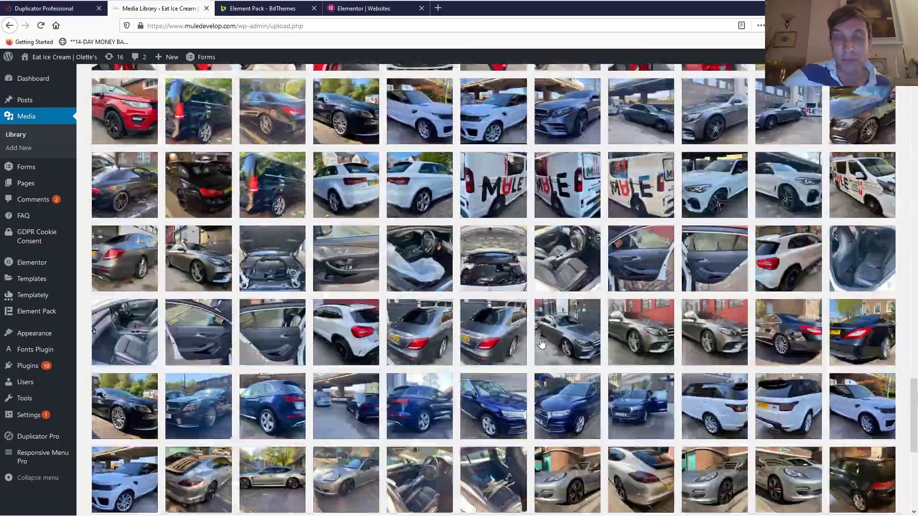
scroll(542, 343, "up", 15)
scroll(543, 342, "down", 6)
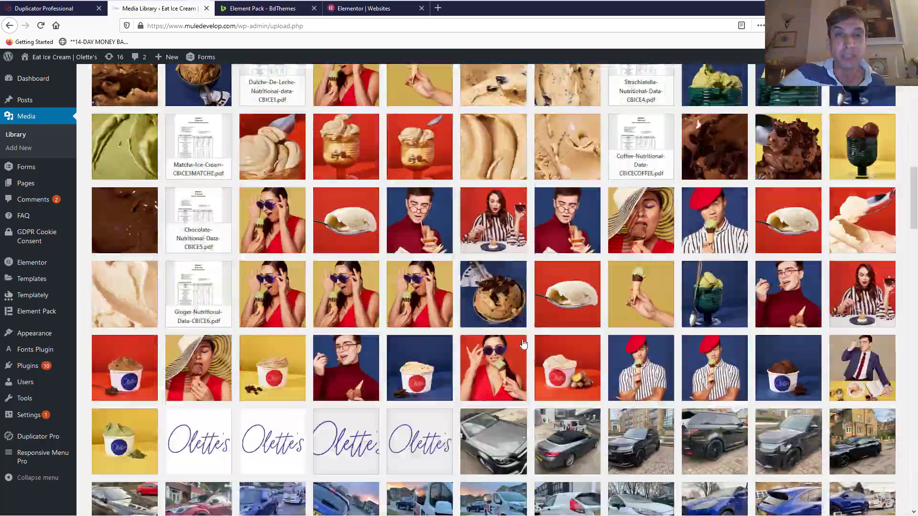
scroll(481, 339, "up", 3)
scroll(481, 340, "up", 9)
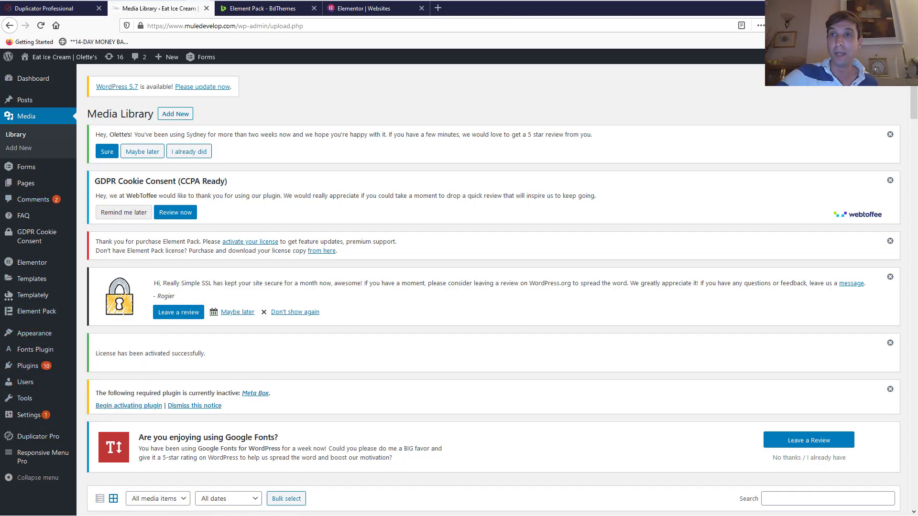
key("alt+Tab")
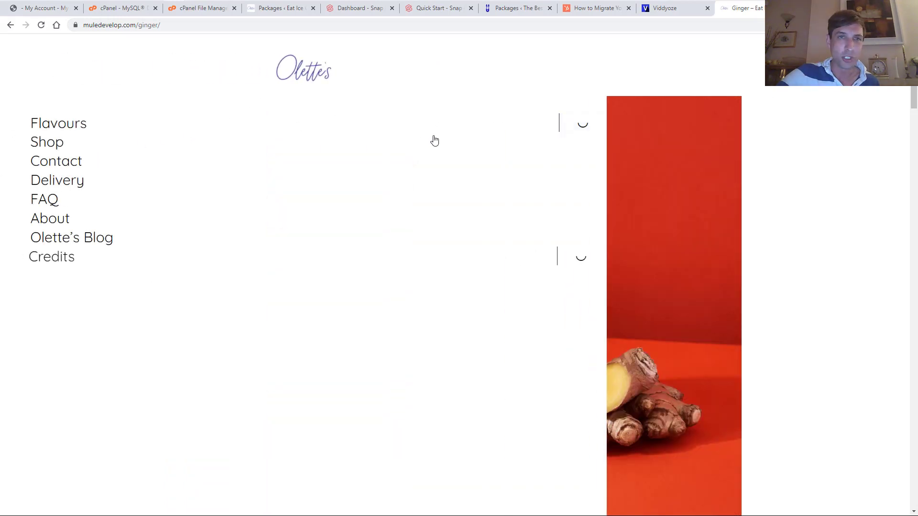
left_click(61, 144)
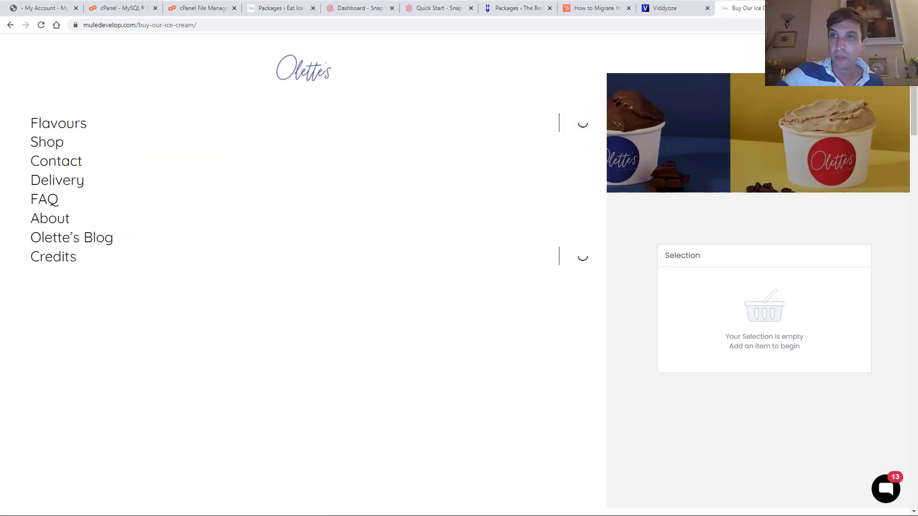
scroll(515, 515, "down", 15)
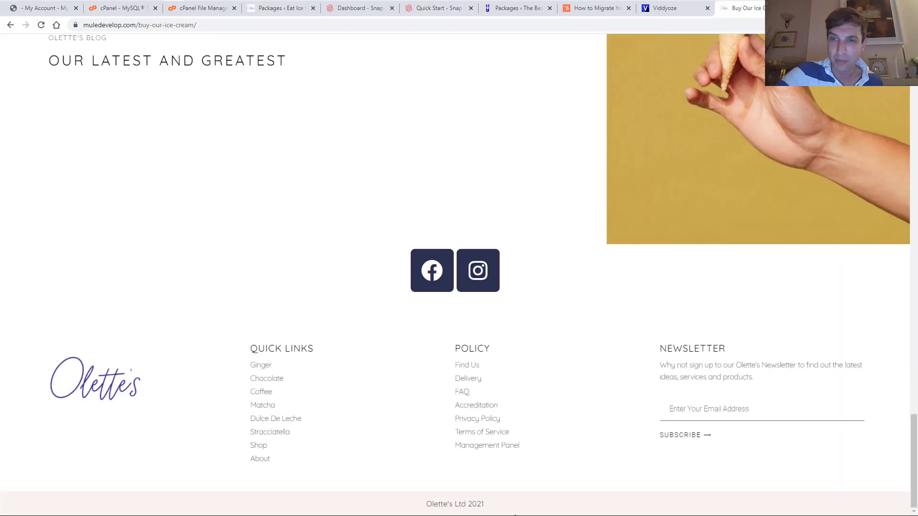
left_click(490, 449)
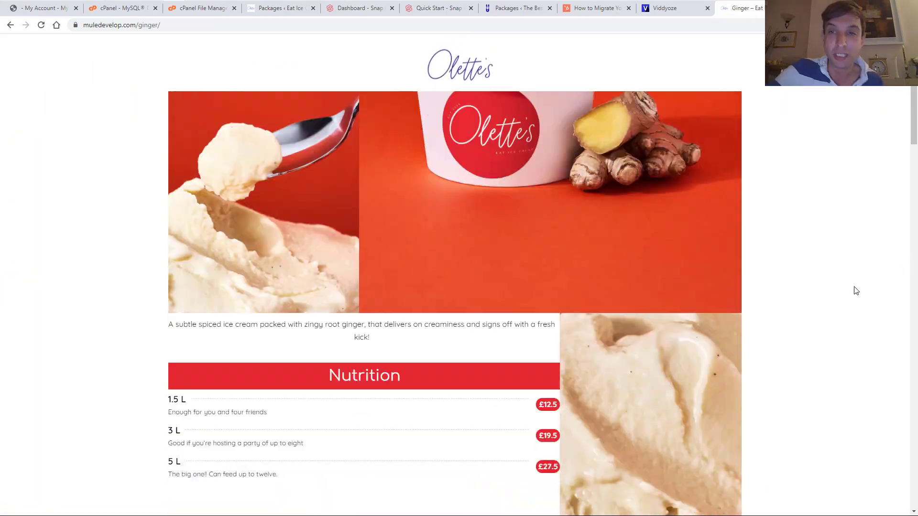
scroll(658, 231, "down", 7)
scroll(391, 306, "up", 5)
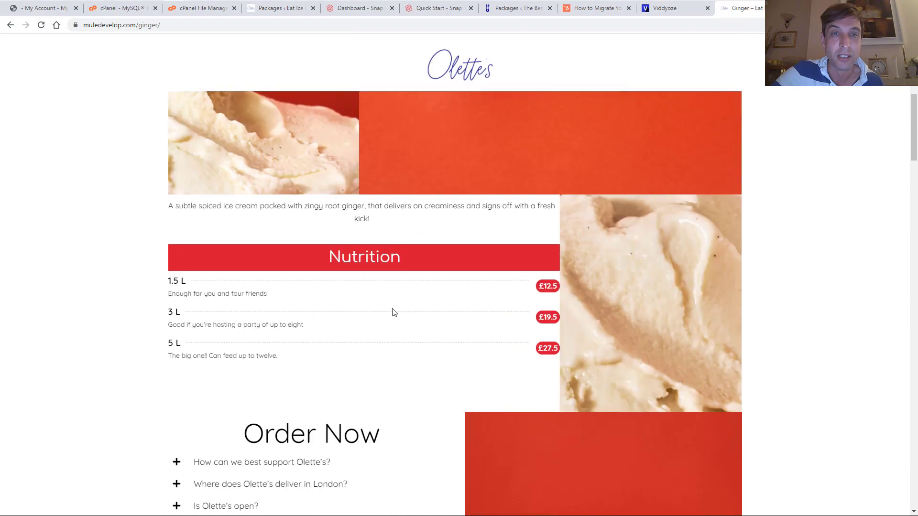
scroll(393, 312, "up", 5)
scroll(328, 276, "down", 9)
scroll(276, 142, "up", 4)
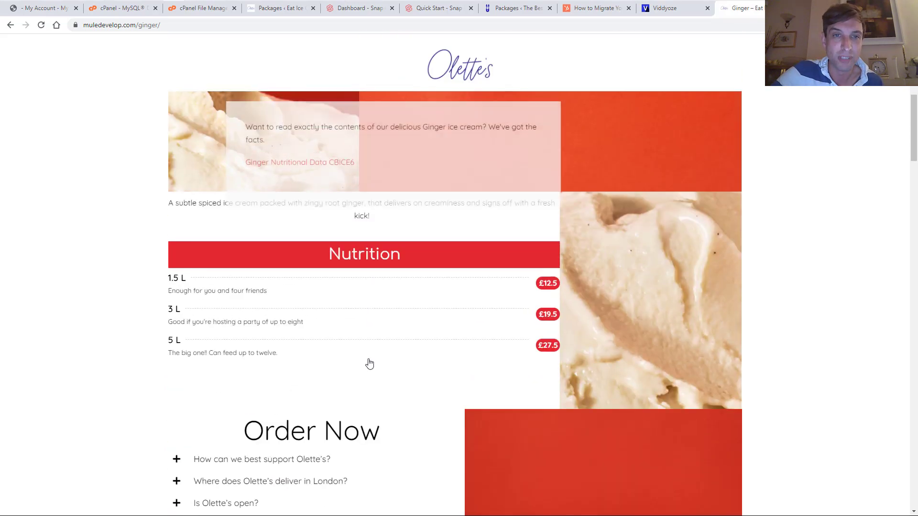
scroll(150, 227, "down", 4)
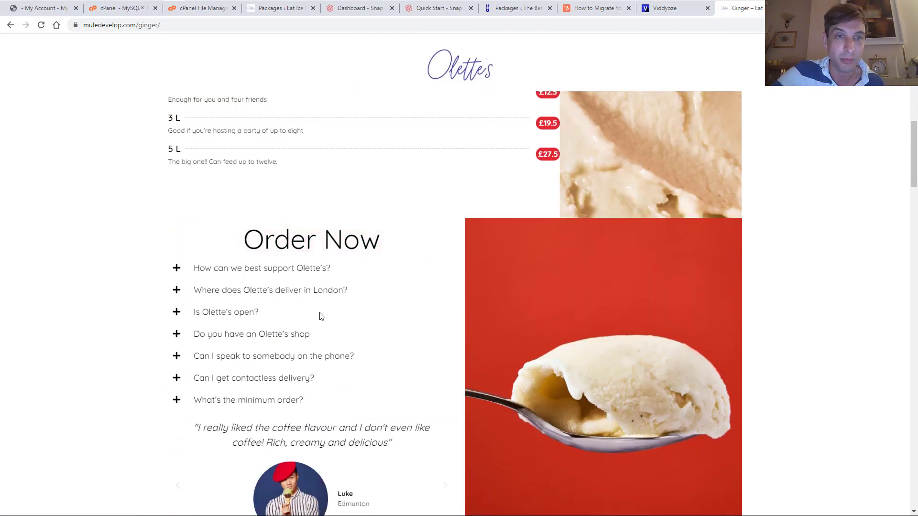
left_click(224, 314)
left_click(224, 313)
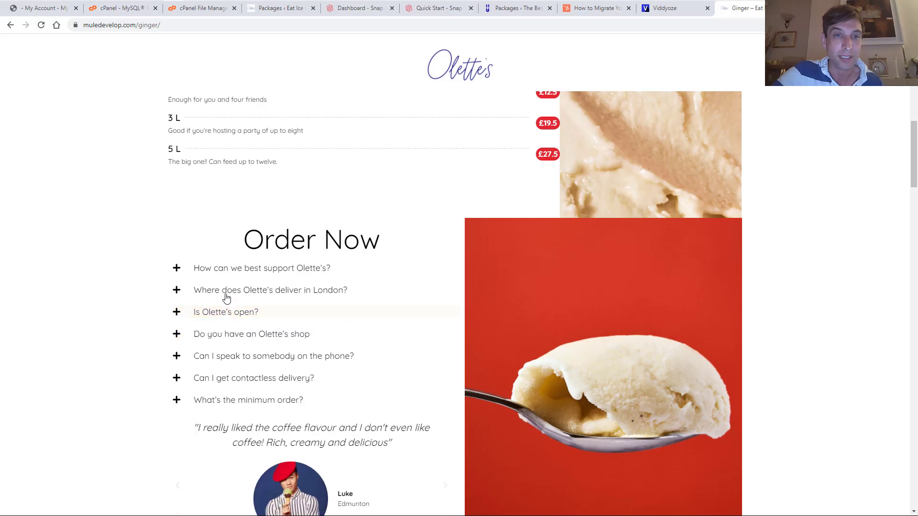
double_click(231, 290)
scroll(733, 260, "up", 7)
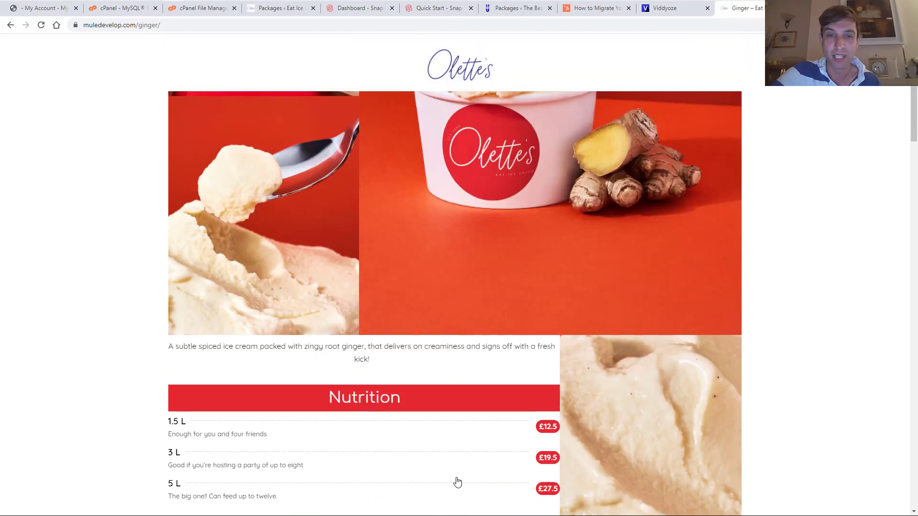